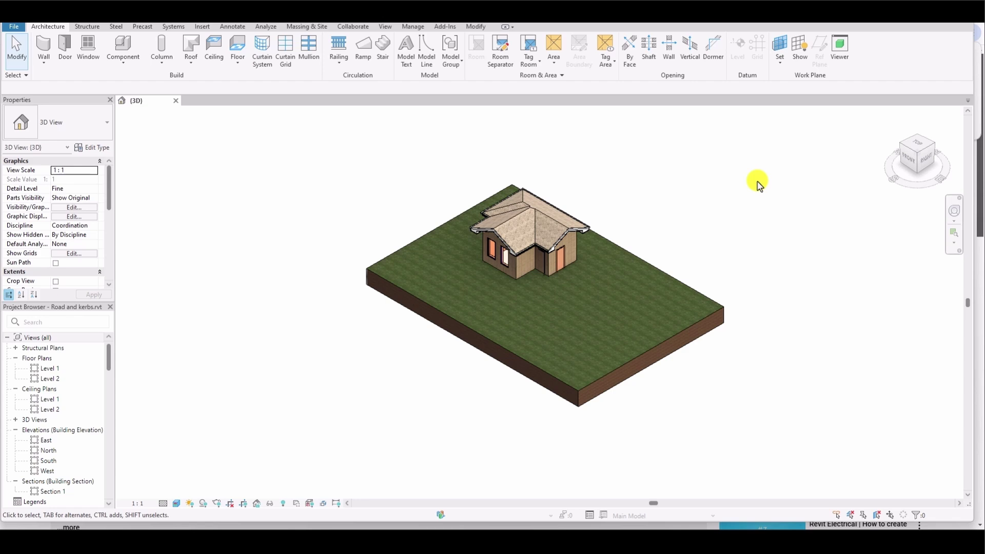
# Step: Edit the site toposolid's boundary, moving the long edge farther from the house outward to about 18400 mm from the house
pyautogui.click(921, 144)
pyautogui.click(431, 233)
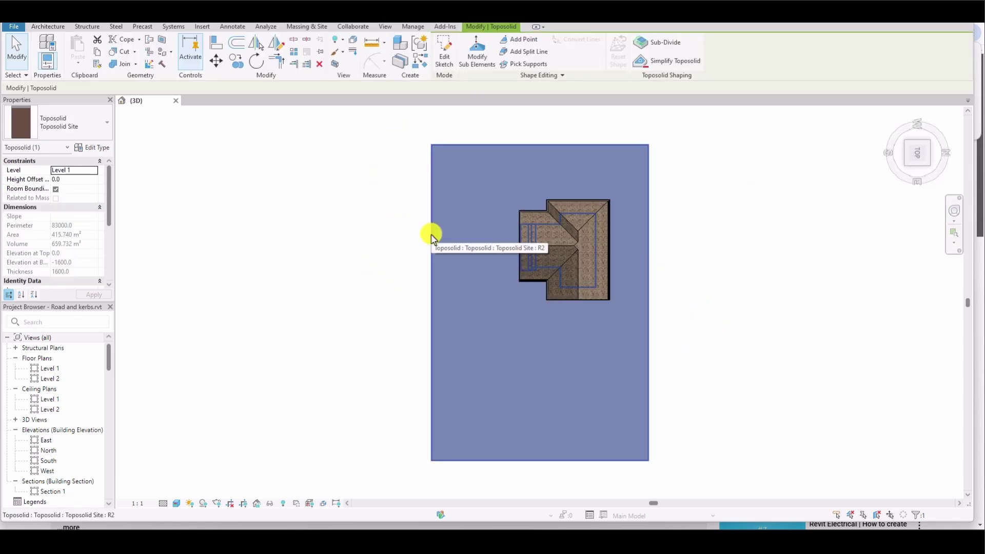
pyautogui.doubleClick(431, 234)
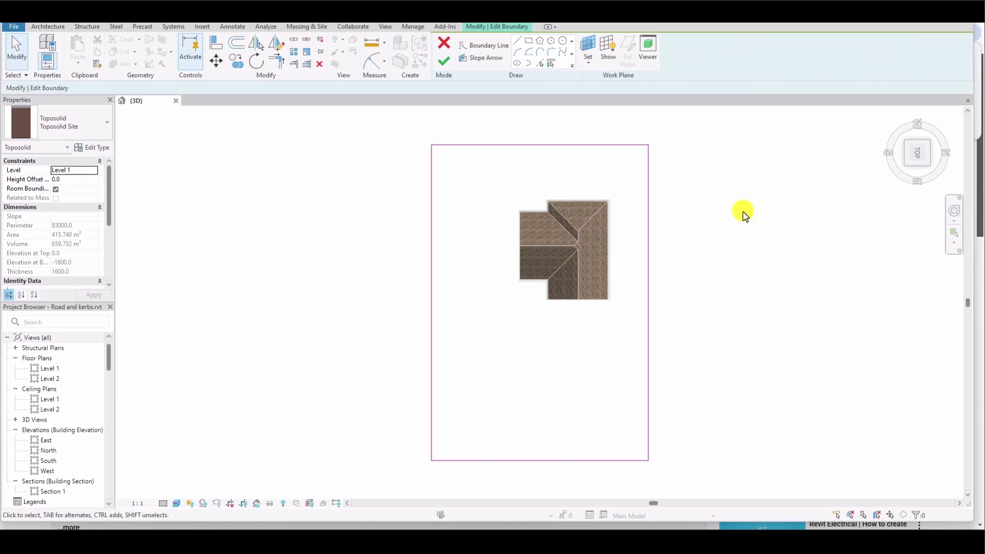
pyautogui.click(431, 226)
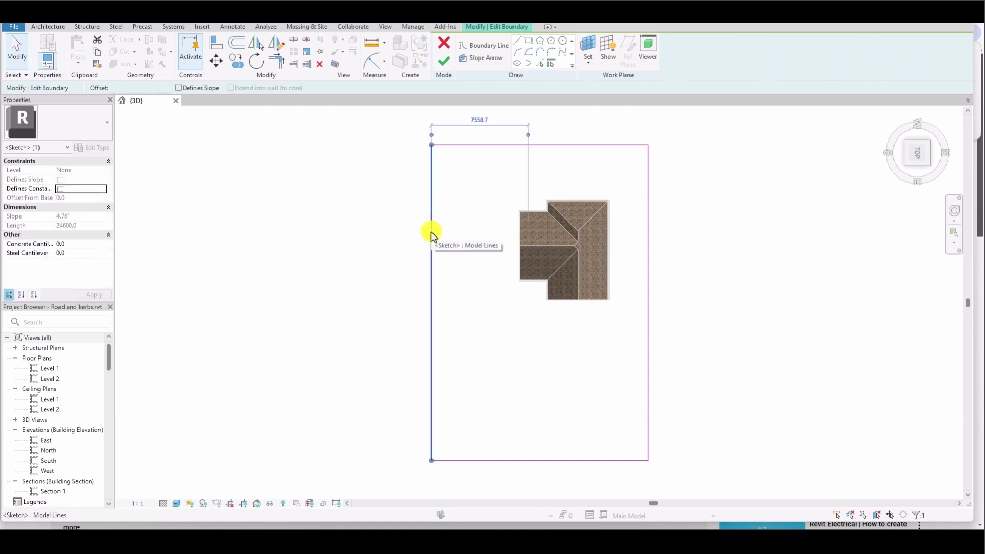
pyautogui.moveTo(433, 241)
pyautogui.mouseDown()
pyautogui.moveTo(285, 236)
pyautogui.moveTo(293, 232)
pyautogui.mouseUp()
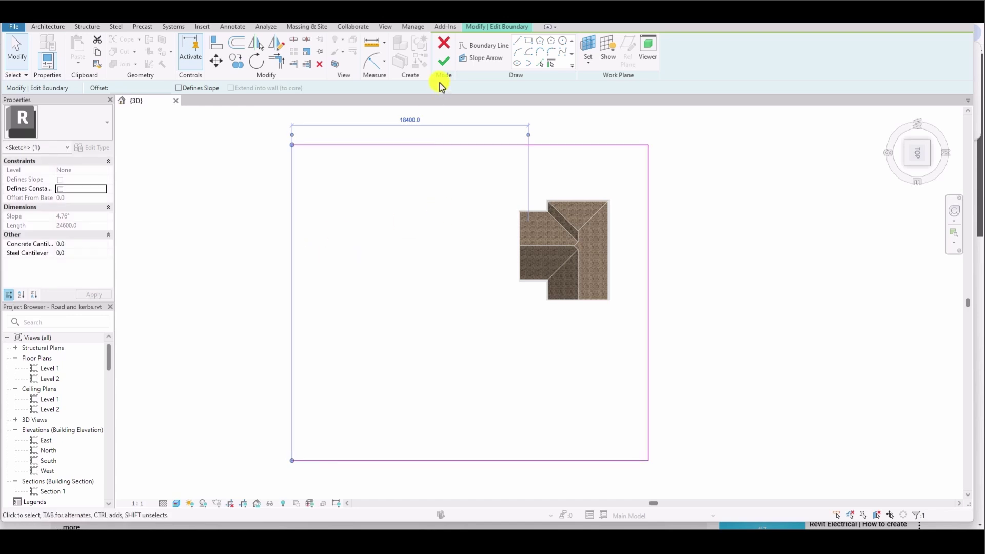
pyautogui.click(444, 66)
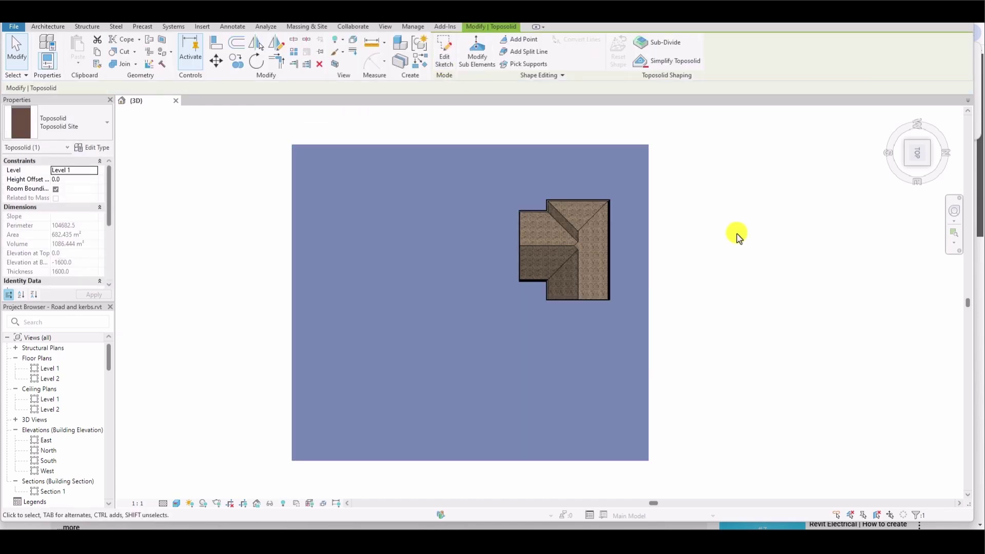
pyautogui.click(736, 235)
pyautogui.click(897, 115)
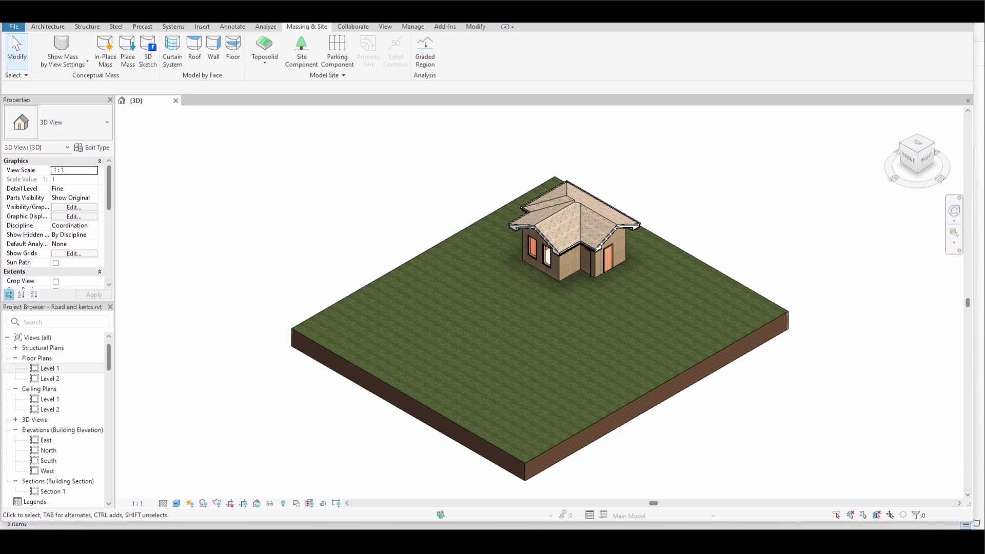
# Step: Open the Level 1 floor plan and start a sub-division of the site toposolid
pyautogui.click(53, 368)
pyautogui.doubleClick(52, 367)
pyautogui.click(528, 278)
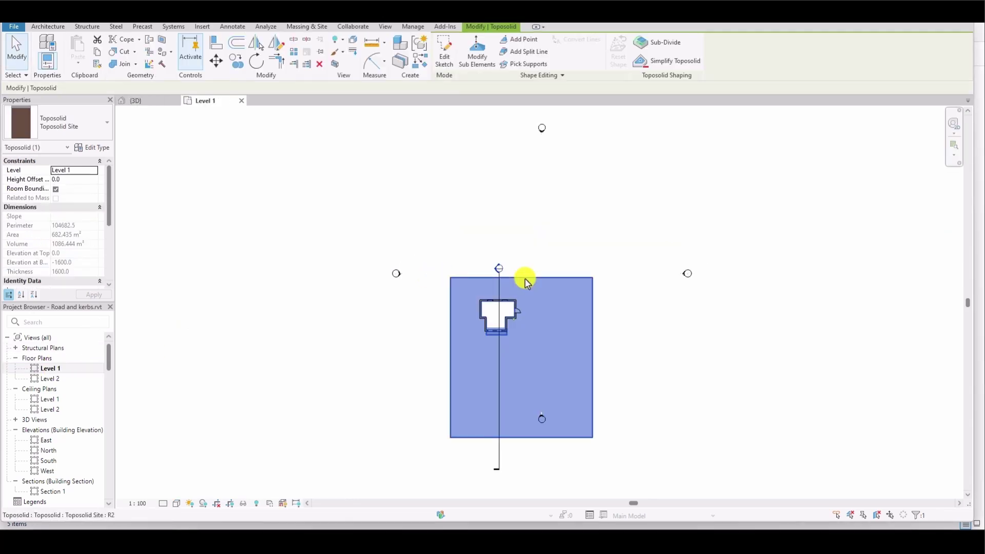
pyautogui.scroll(-5, 465, 163)
pyautogui.scroll(6, 545, 308)
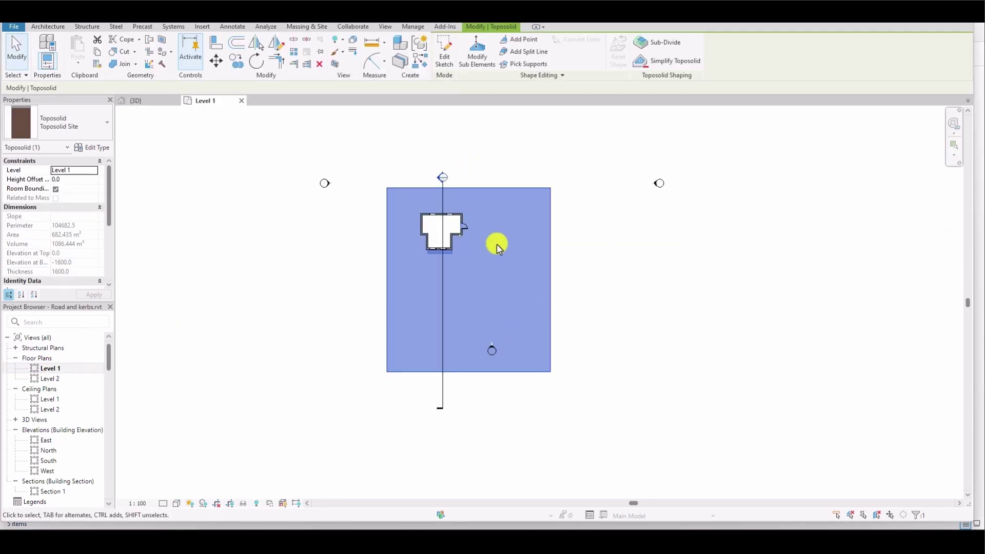
pyautogui.click(657, 47)
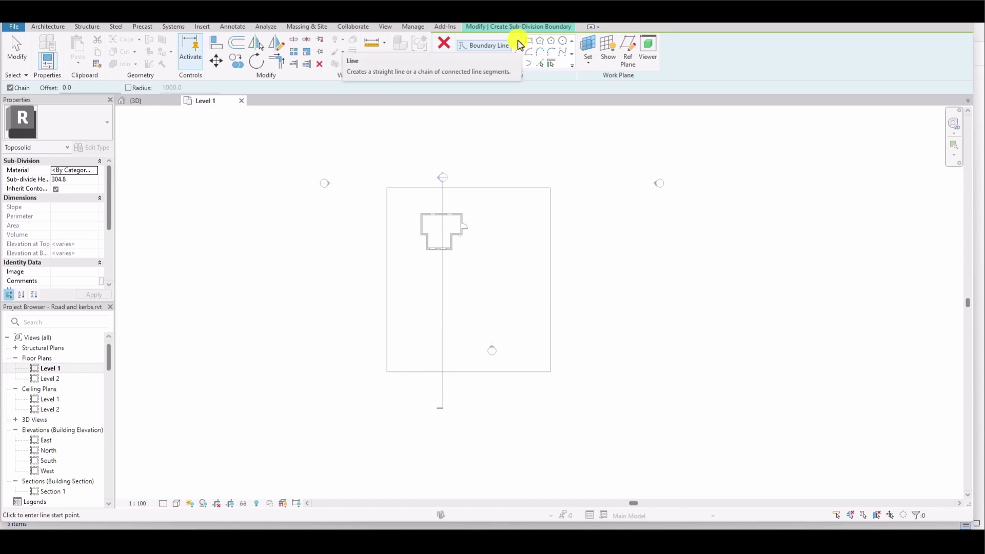
# Step: Sketch the road's outer edge down from the site's upper boundary, with a tangent arc of about 3970 mm radius and a horizontal run to the section line
pyautogui.scroll(2, 509, 188)
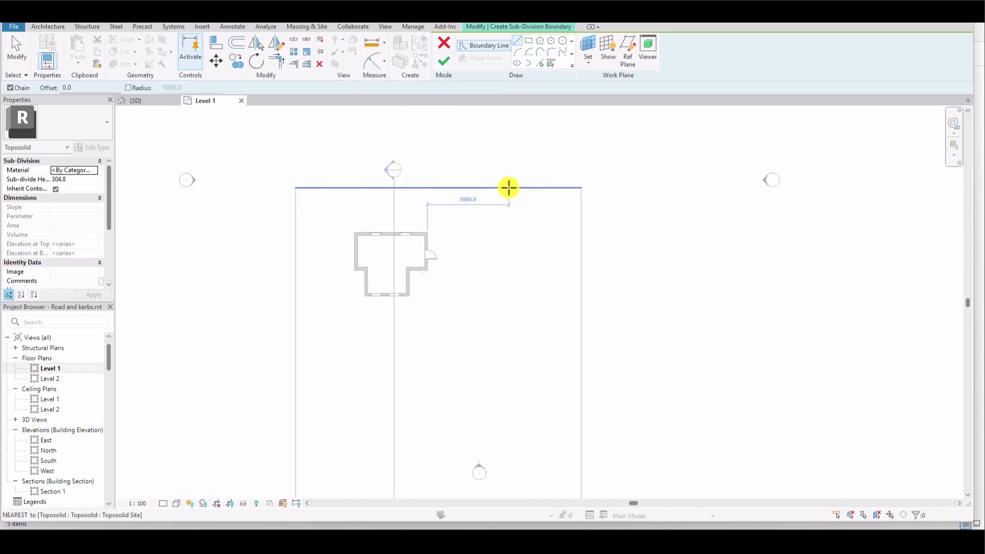
pyautogui.click(546, 188)
pyautogui.scroll(-1, 545, 188)
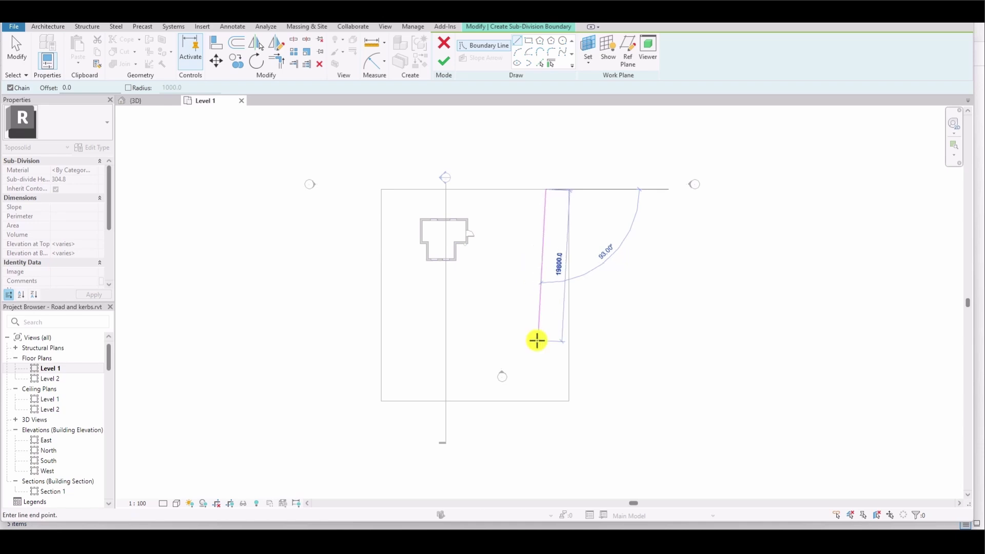
pyautogui.scroll(2, 541, 342)
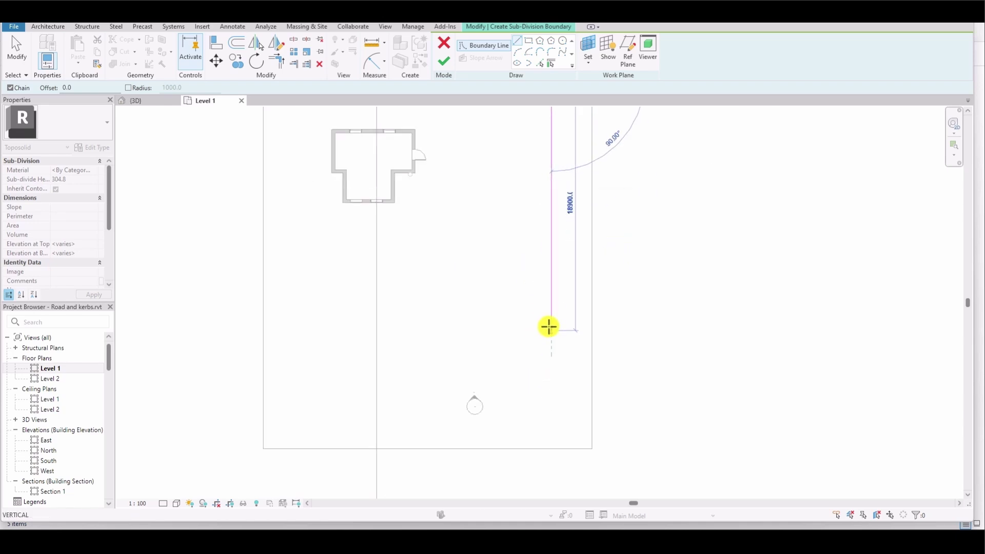
pyautogui.click(551, 308)
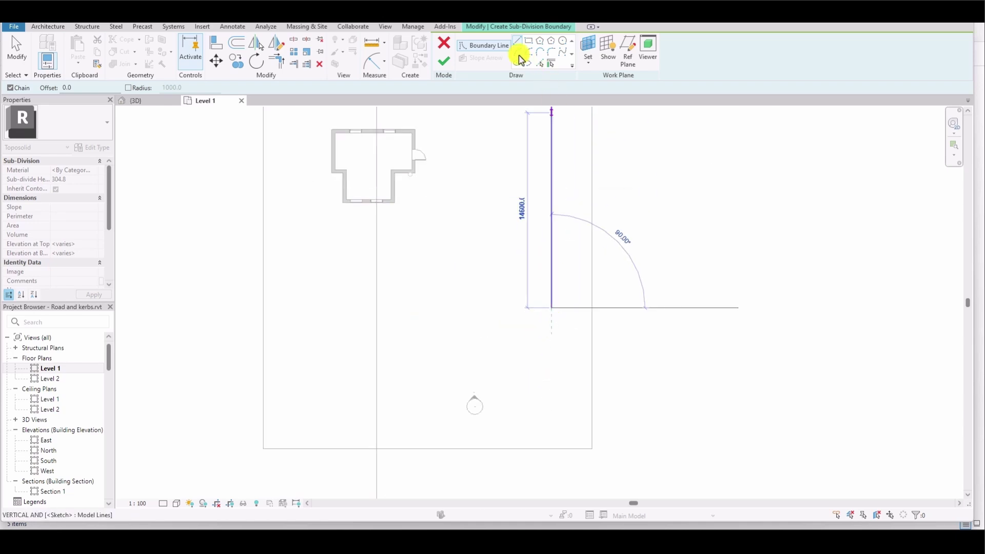
pyautogui.click(518, 55)
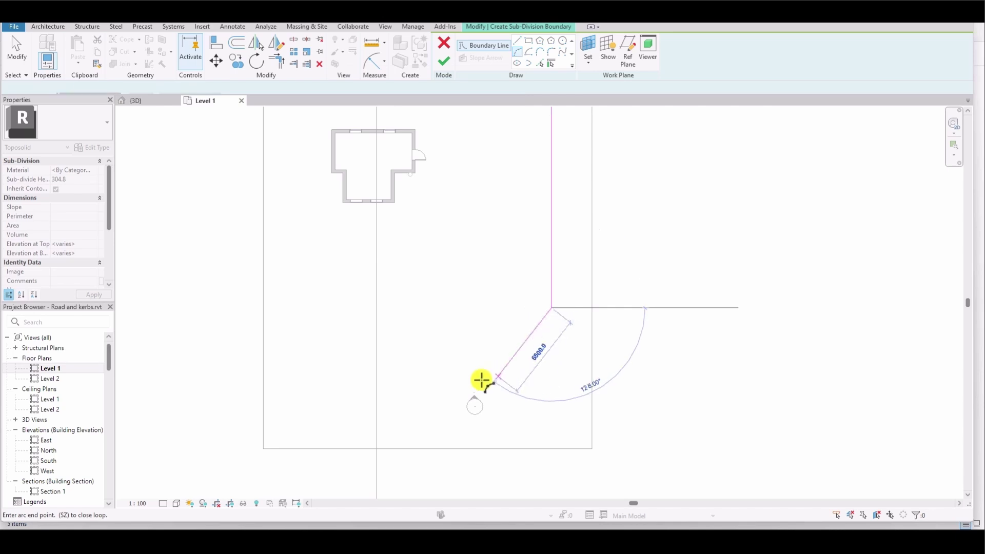
pyautogui.click(492, 361)
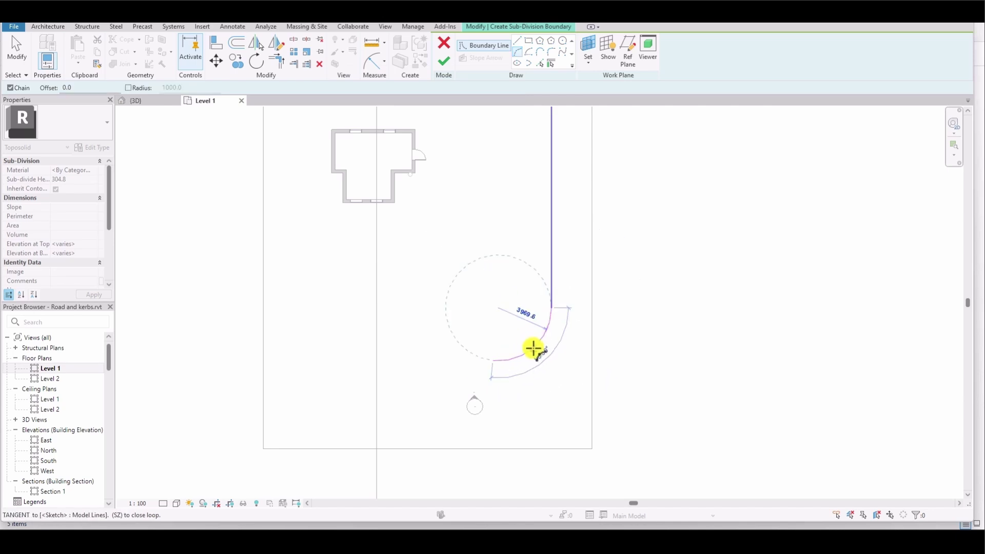
pyautogui.click(534, 348)
pyautogui.click(388, 362)
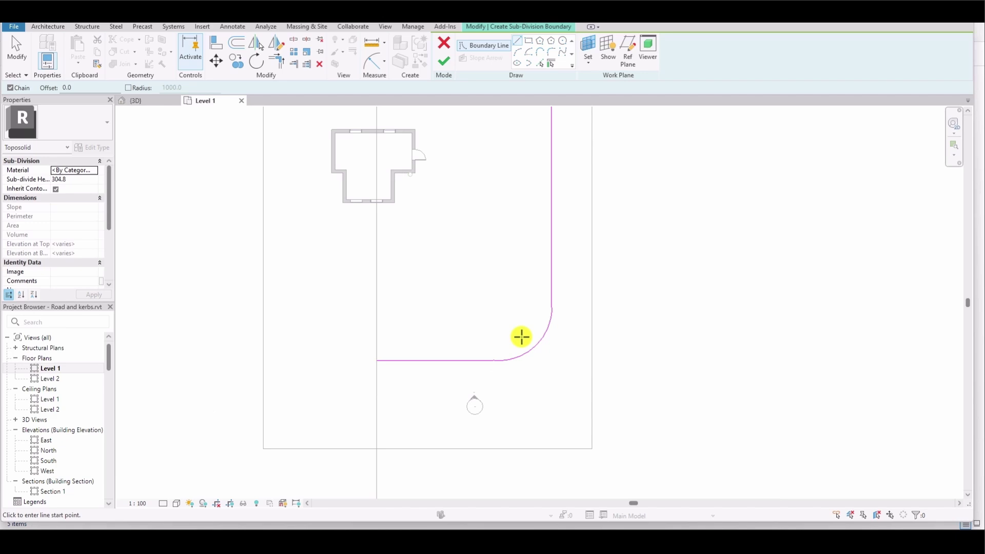
# Step: Sketch a rectangular area about 6500 by 11500 mm at the road's end, starting with a 3000 mm line downward
pyautogui.scroll(-3, 521, 337)
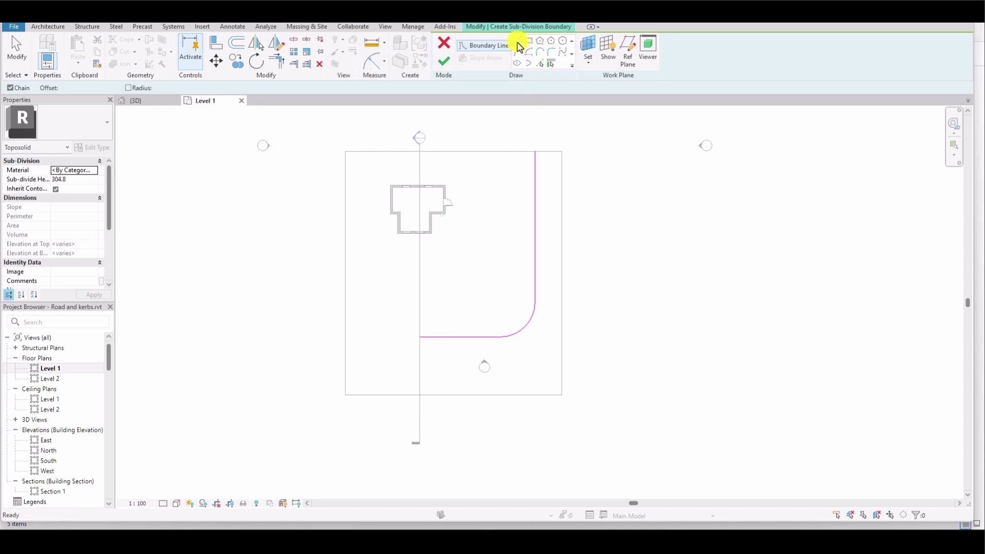
pyautogui.click(420, 338)
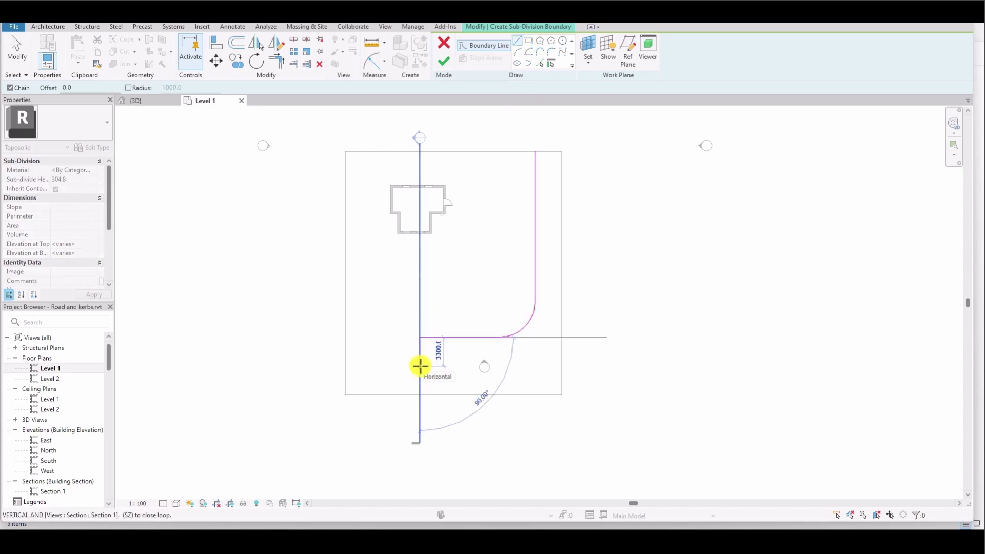
pyautogui.write('3000')
pyautogui.press('Return')
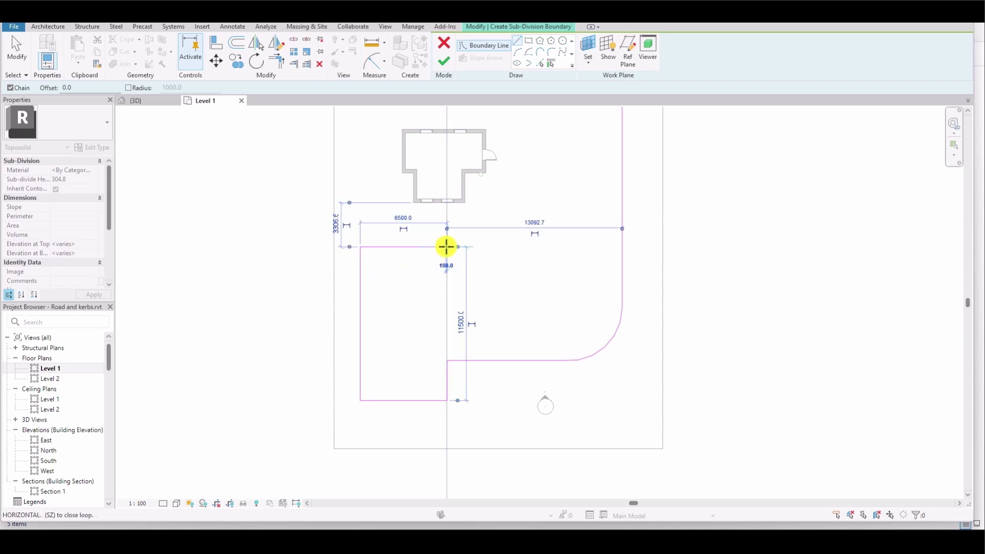
pyautogui.click(447, 247)
pyautogui.click(447, 360)
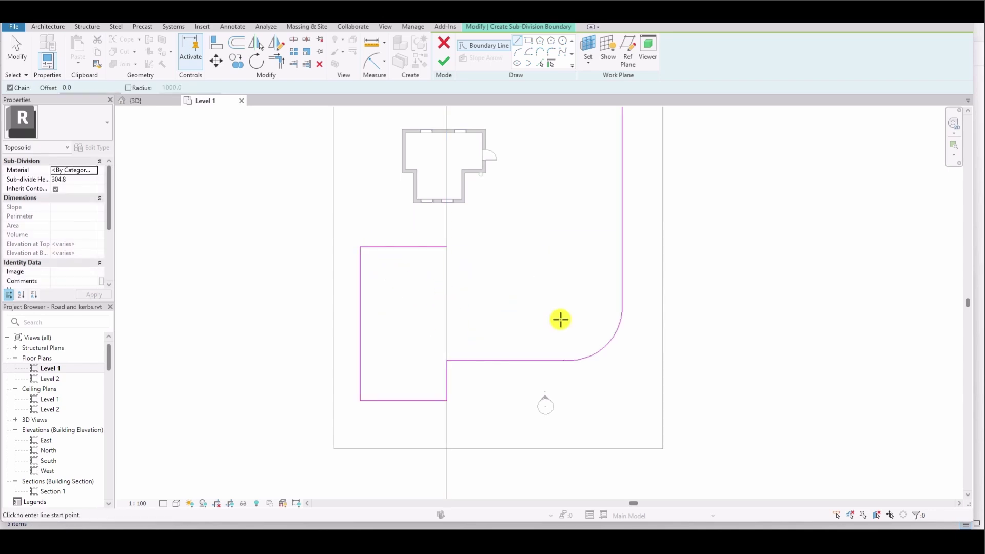
# Step: Offset the road's vertical line, corner arc and horizontal line inward by 3500 mm to form the inner edge
pyautogui.click(238, 47)
pyautogui.doubleClick(262, 87)
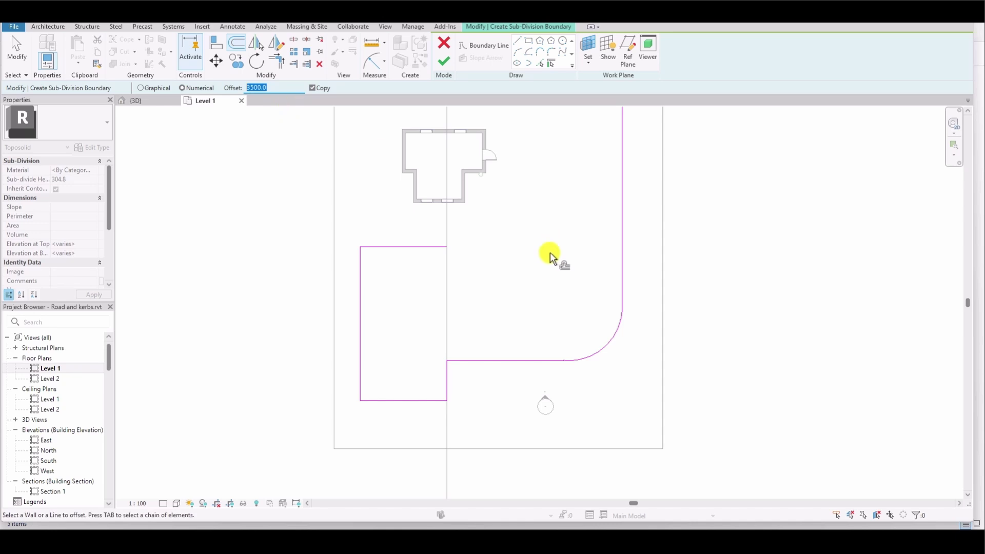
pyautogui.click(622, 200)
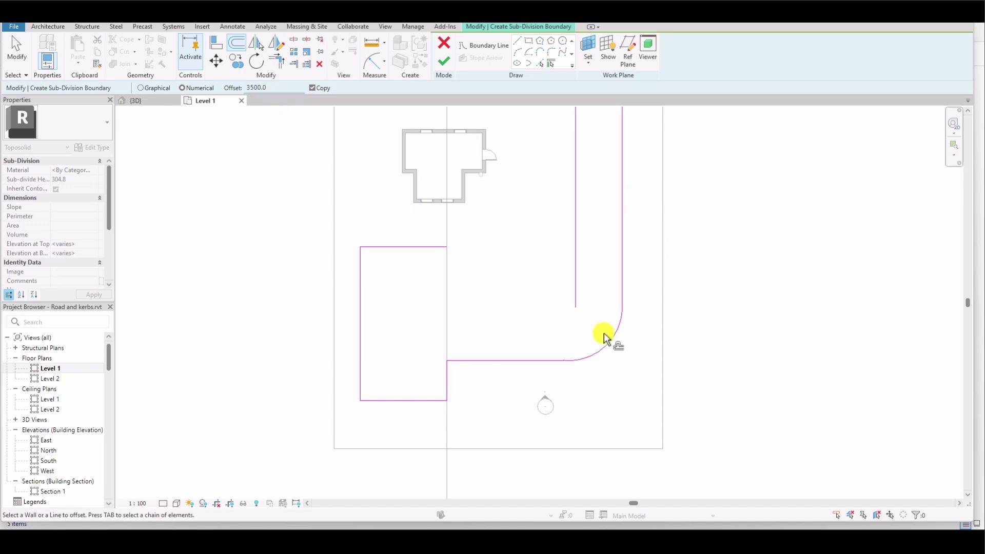
pyautogui.click(605, 345)
pyautogui.click(524, 363)
pyautogui.press('Escape')
# Step: Draw a wider arc of about 4390 mm radius at the road's inner corner and add a parallel arc at the outer corner
pyautogui.scroll(-2, 524, 363)
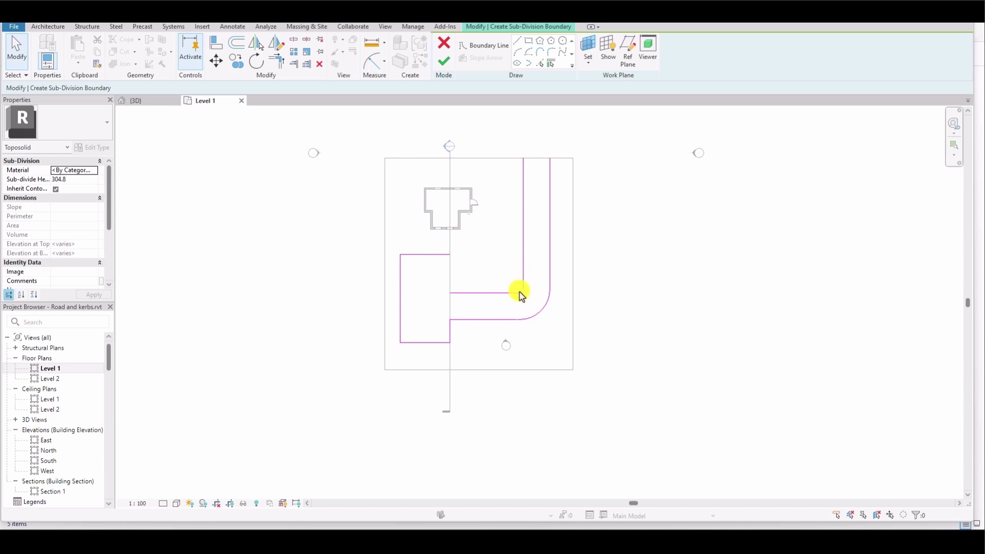
pyautogui.click(518, 52)
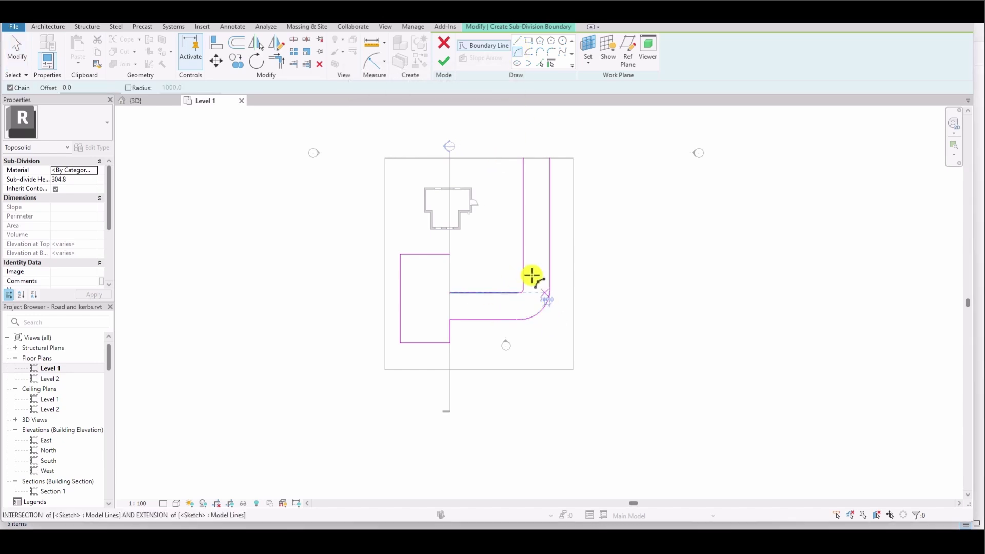
pyautogui.click(523, 292)
pyautogui.click(523, 263)
pyautogui.scroll(3, 523, 264)
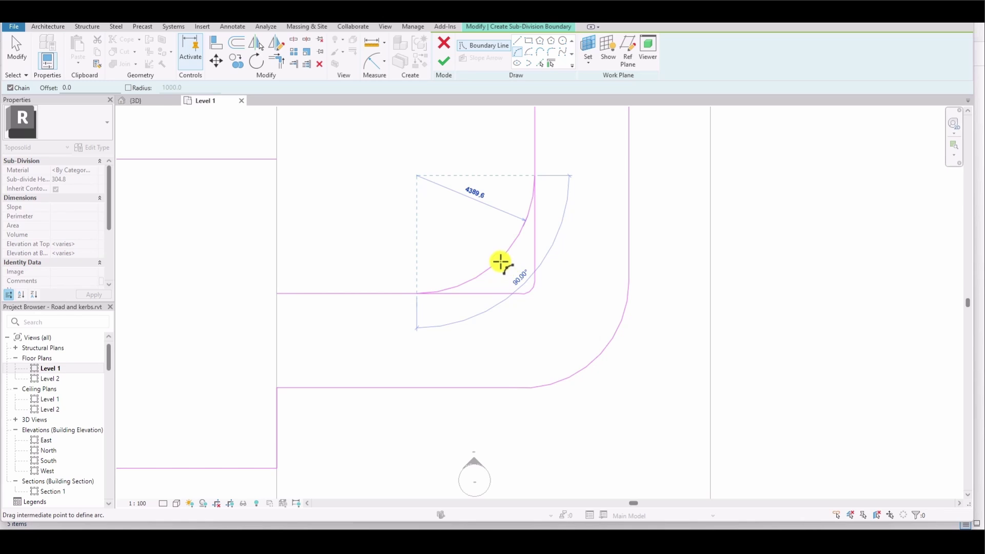
pyautogui.click(501, 262)
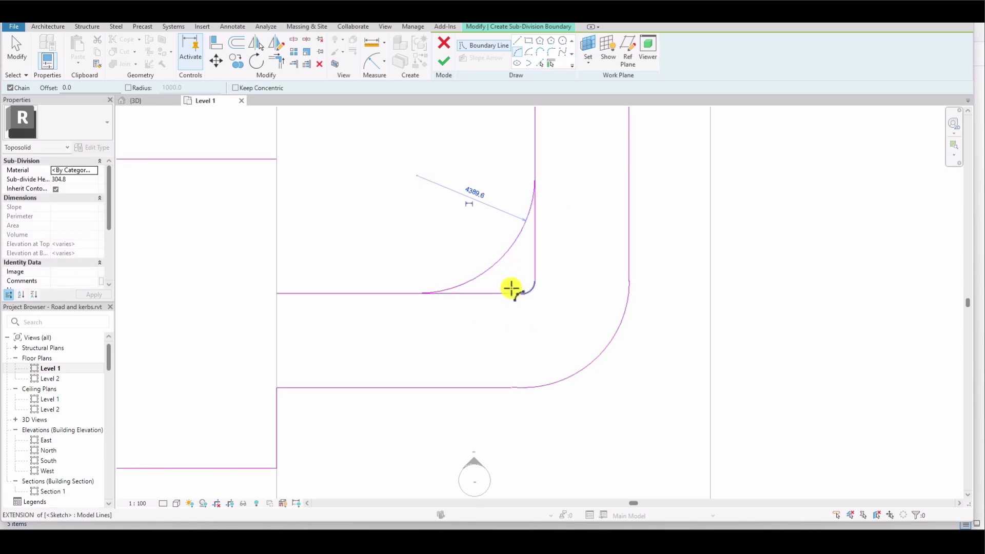
pyautogui.press('Escape')
pyautogui.press('Escape')
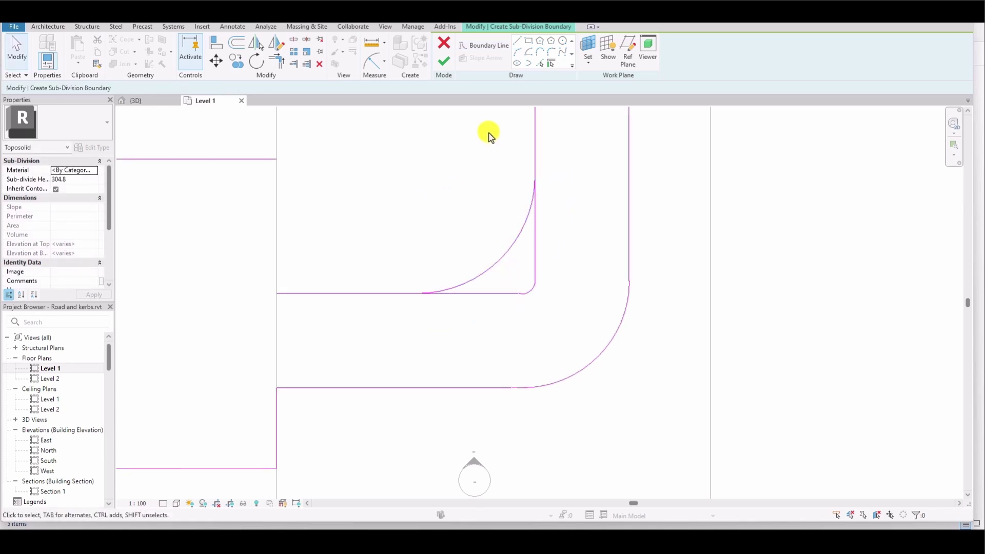
pyautogui.press('z')
pyautogui.press('f')
# Step: Trim the straight inner and outer road edges to the new wider corner arcs
pyautogui.click(294, 63)
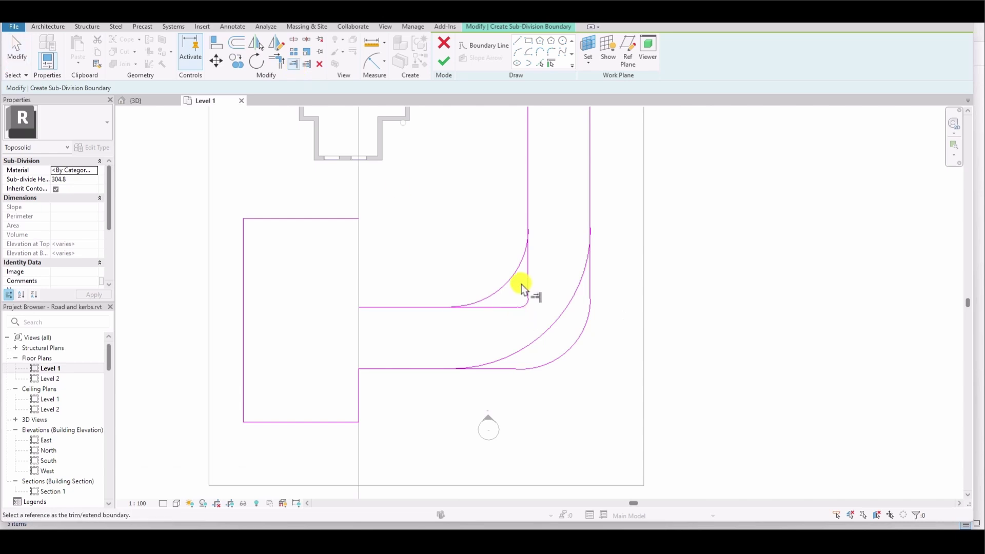
pyautogui.click(524, 287)
pyautogui.click(529, 209)
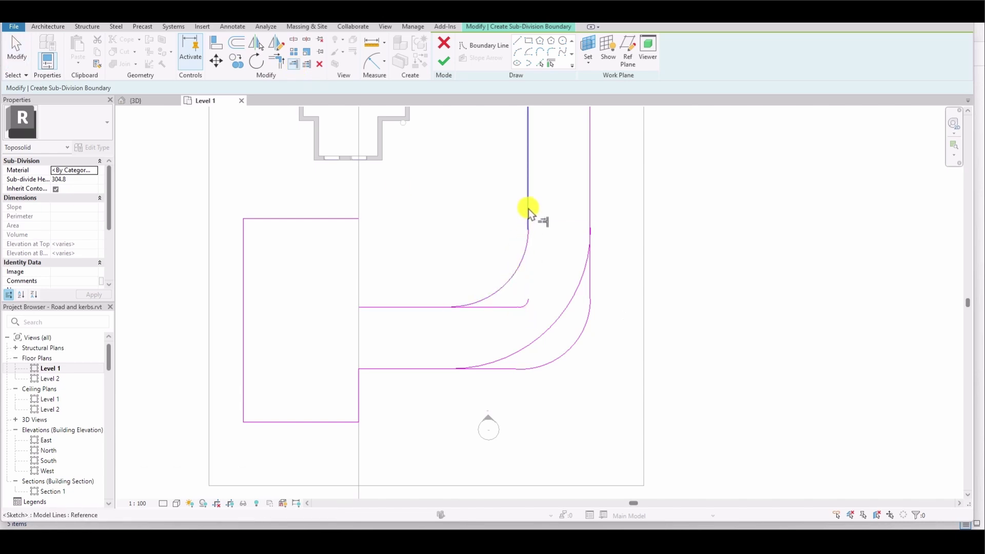
pyautogui.click(500, 291)
pyautogui.click(432, 307)
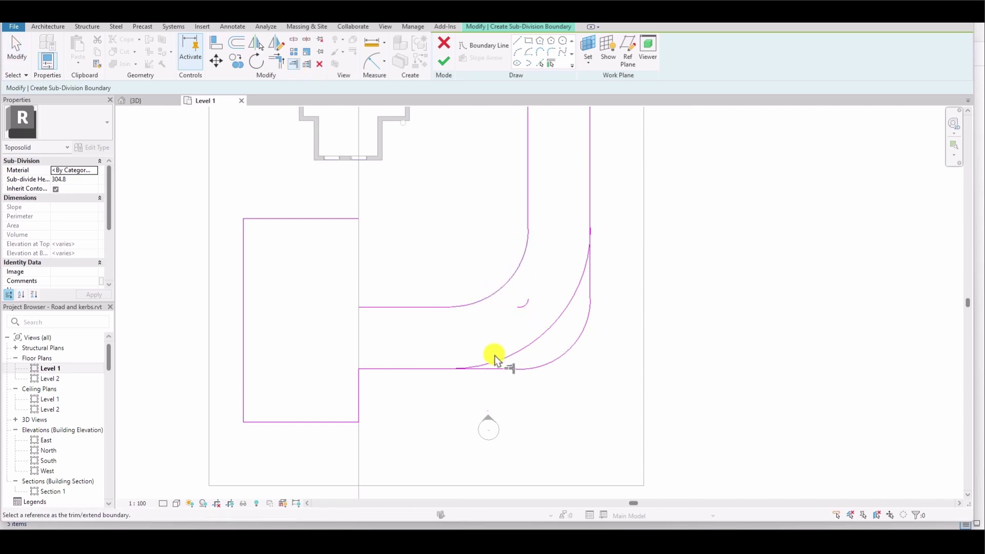
pyautogui.click(520, 357)
pyautogui.click(440, 369)
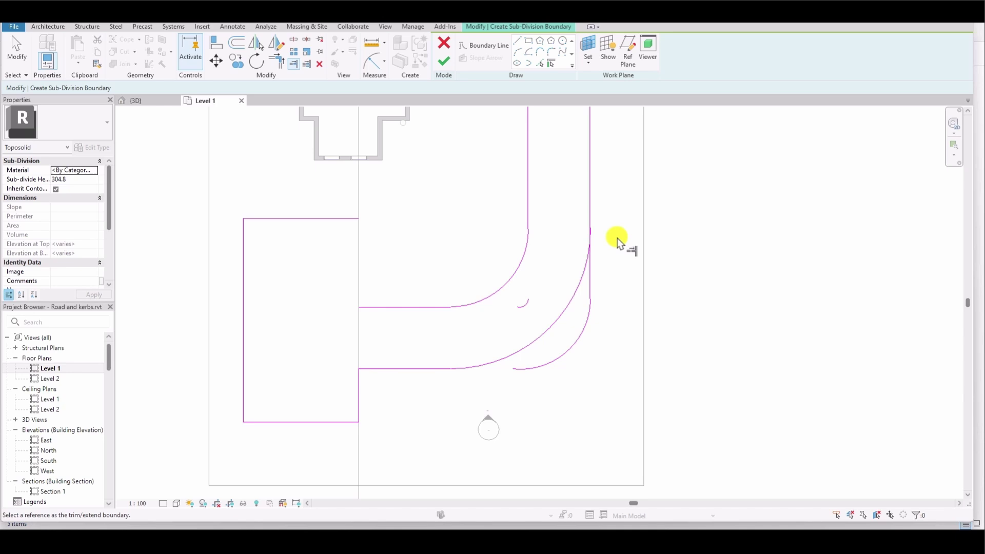
pyautogui.click(590, 208)
pyautogui.click(583, 282)
pyautogui.press('Escape')
# Step: Delete the two leftover original corner arcs from the road sketch
pyautogui.click(527, 306)
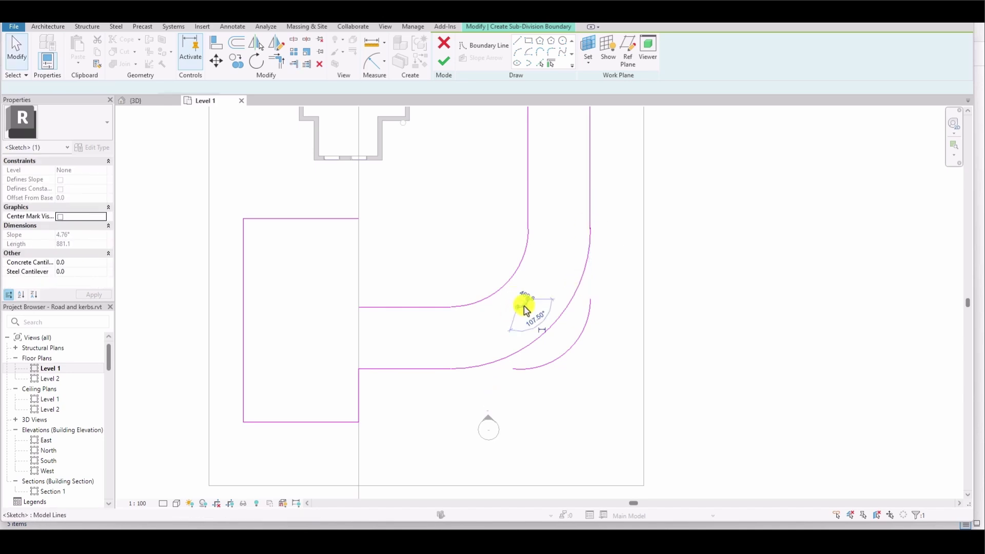
pyautogui.press('Delete')
pyautogui.click(577, 345)
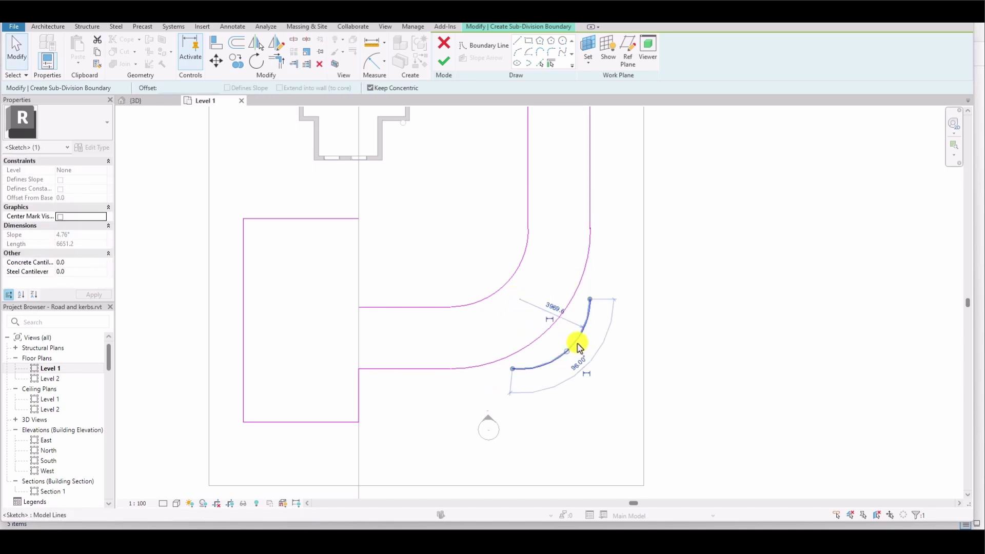
pyautogui.press('Delete')
# Step: Close the road sketch at the site's upper boundary with a 3500 mm line between the two vertical road edges
pyautogui.scroll(-3, 395, 338)
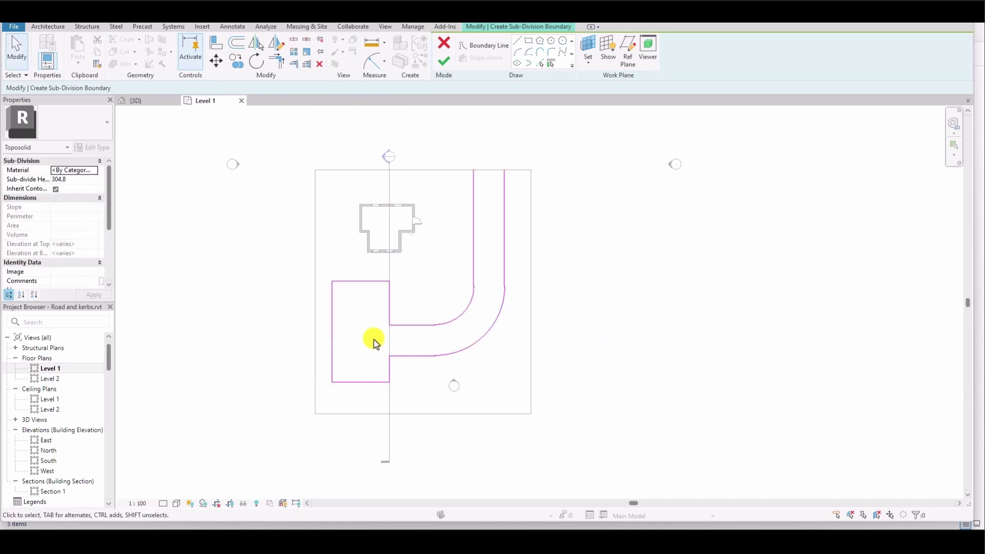
pyautogui.click(508, 47)
pyautogui.scroll(2, 468, 167)
pyautogui.click(476, 171)
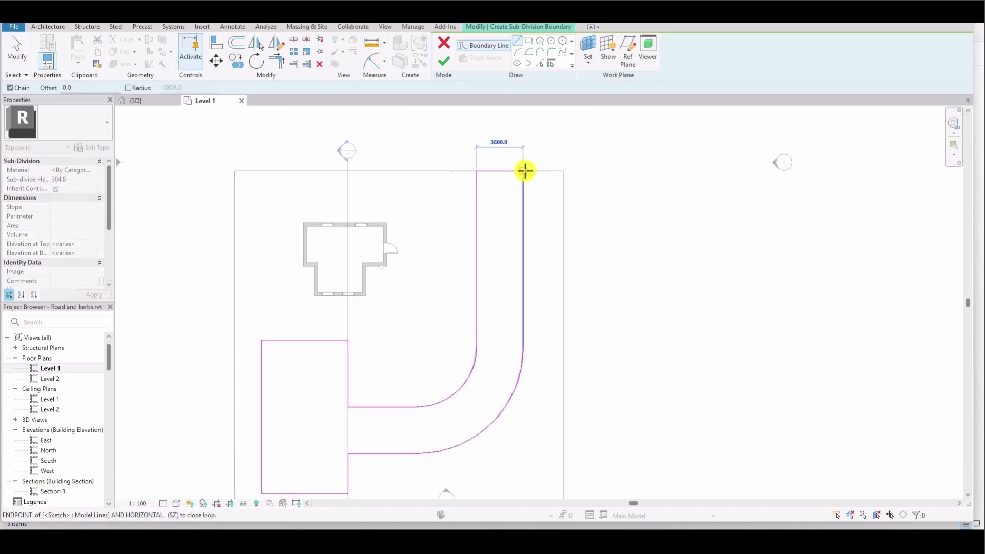
pyautogui.rightClick(525, 171)
pyautogui.click(547, 177)
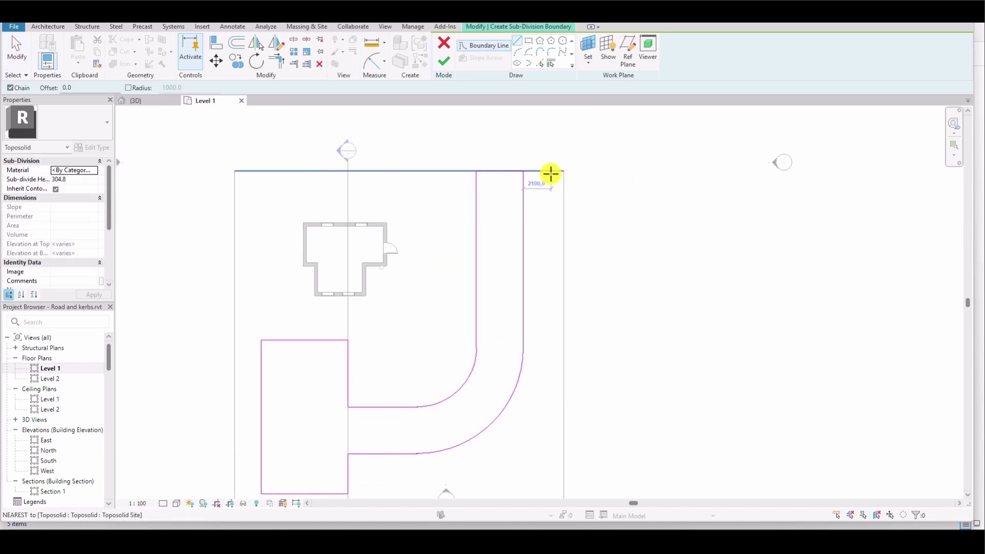
# Step: Set the road sub-division's height to 50 and its material to Asphalt, Bitumen, and finish the boundary sketch
pyautogui.click(76, 179)
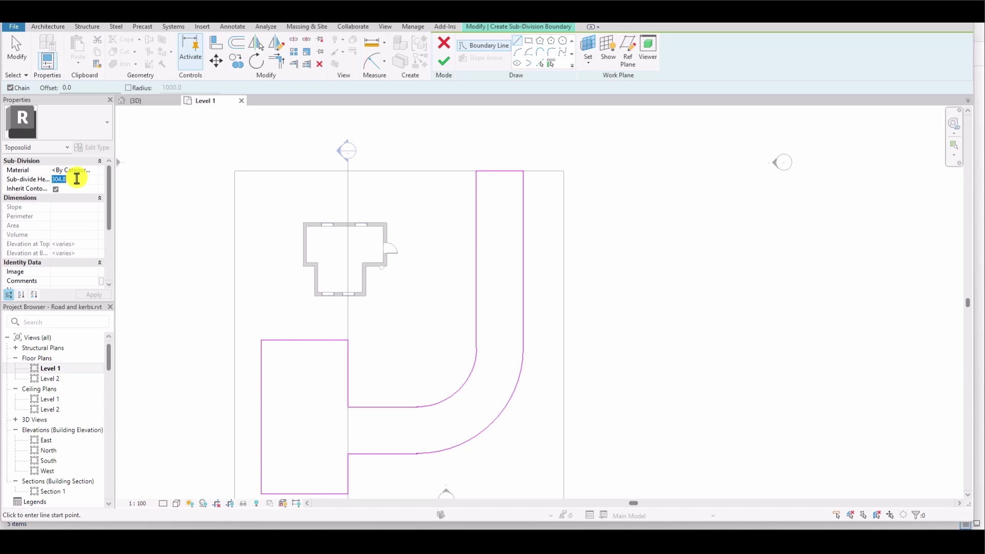
pyautogui.write('50')
pyautogui.click(77, 170)
pyautogui.click(95, 171)
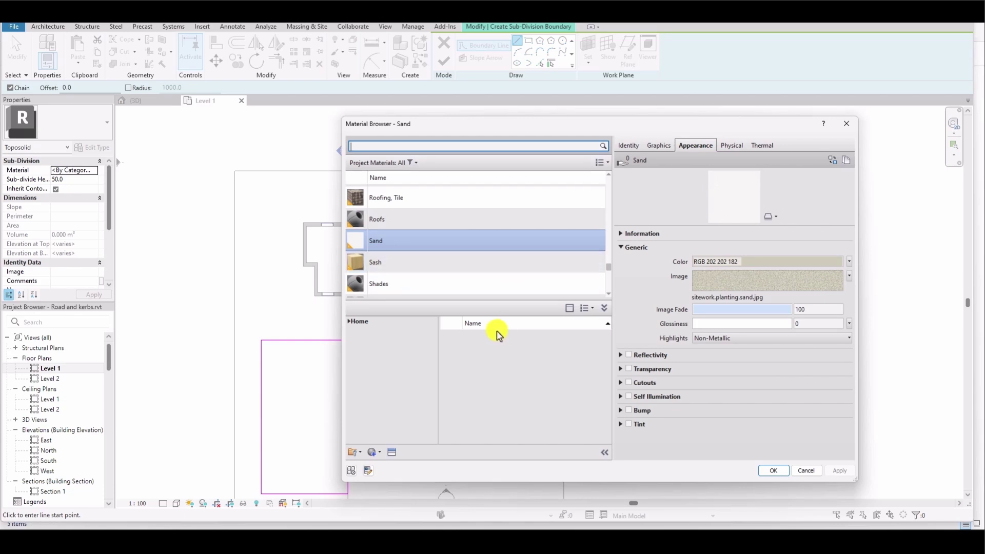
pyautogui.click(383, 146)
pyautogui.write('a')
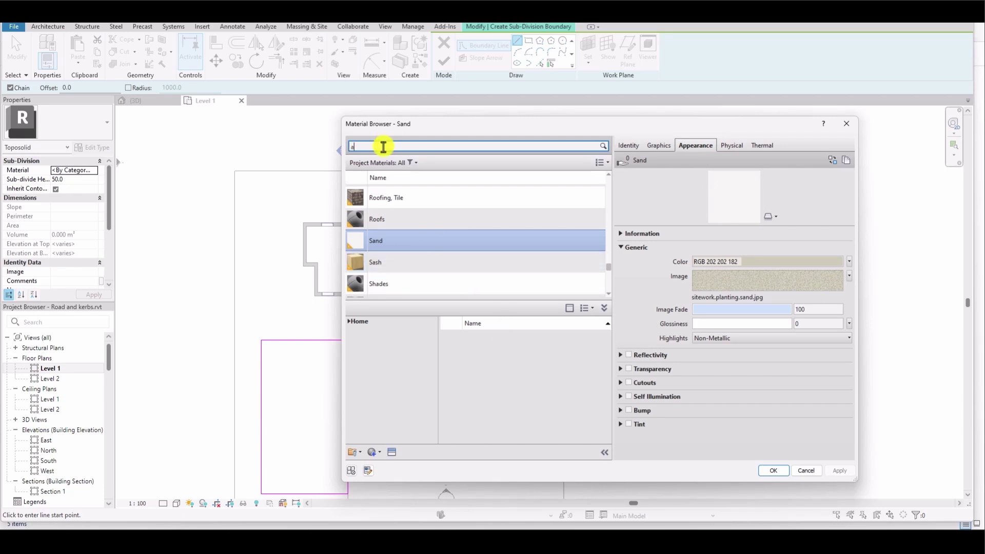
pyautogui.write('spha')
pyautogui.click(398, 209)
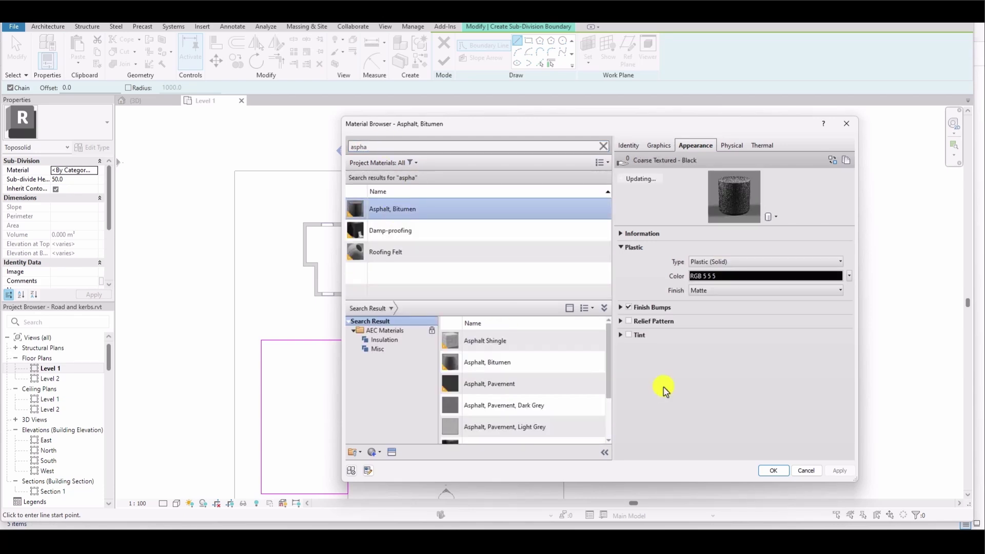
pyautogui.click(773, 469)
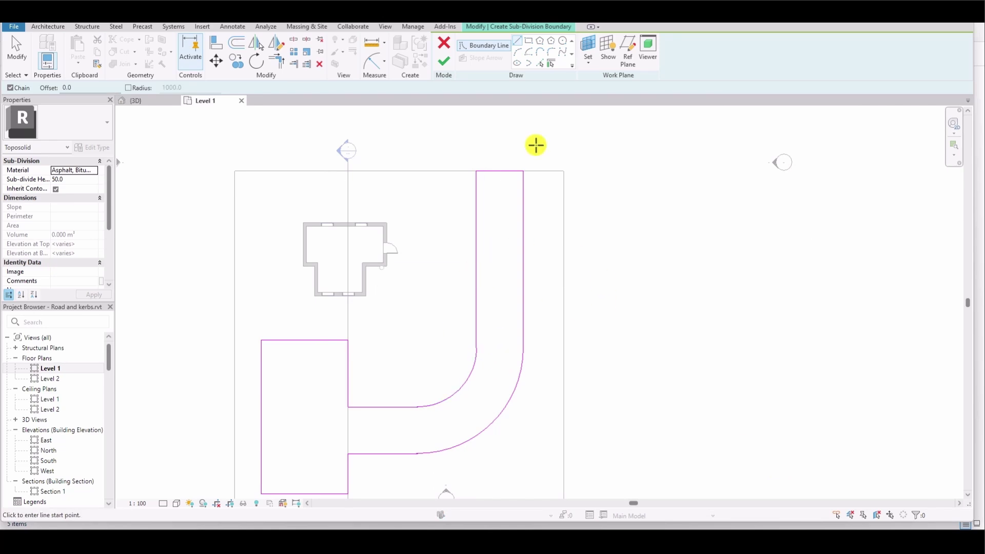
pyautogui.click(443, 61)
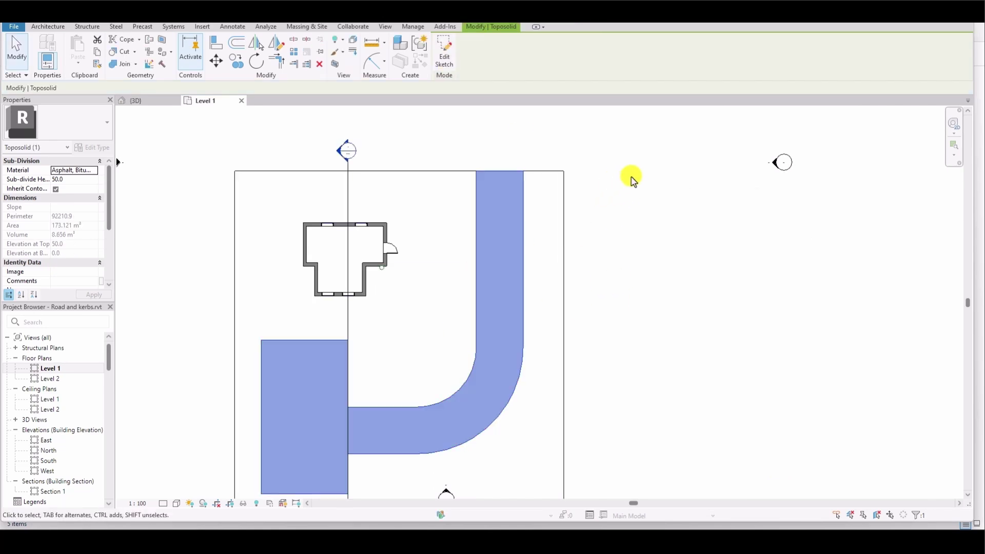
# Step: Examine the asphalt road in the 3D view, including its edge thickness where it meets the site boundary
pyautogui.click(137, 100)
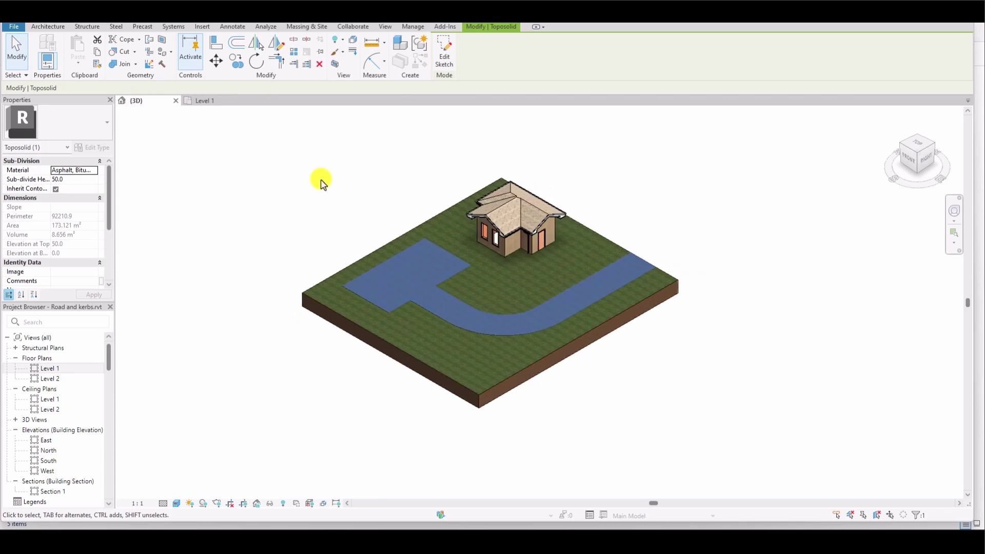
pyautogui.click(321, 184)
pyautogui.scroll(2, 653, 267)
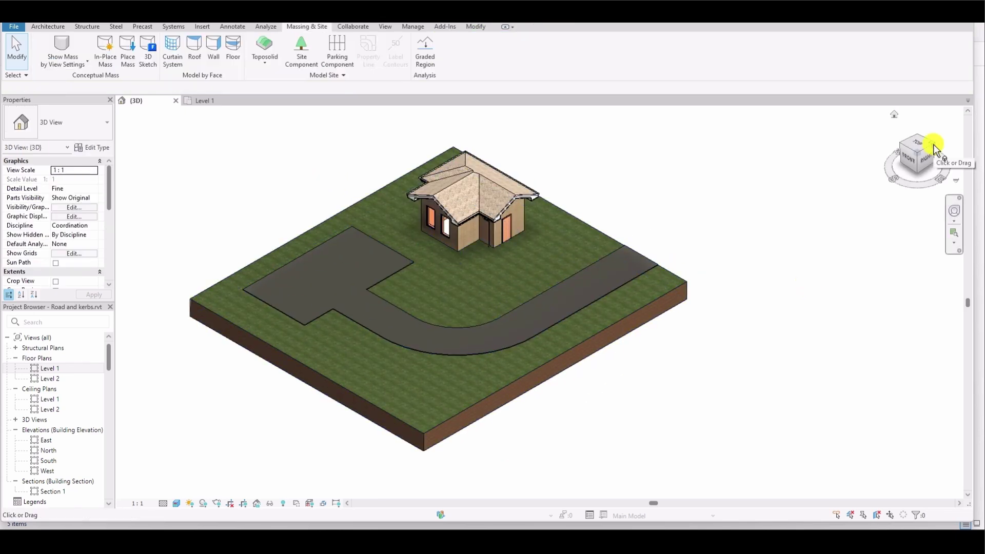
pyautogui.scroll(-2, 613, 282)
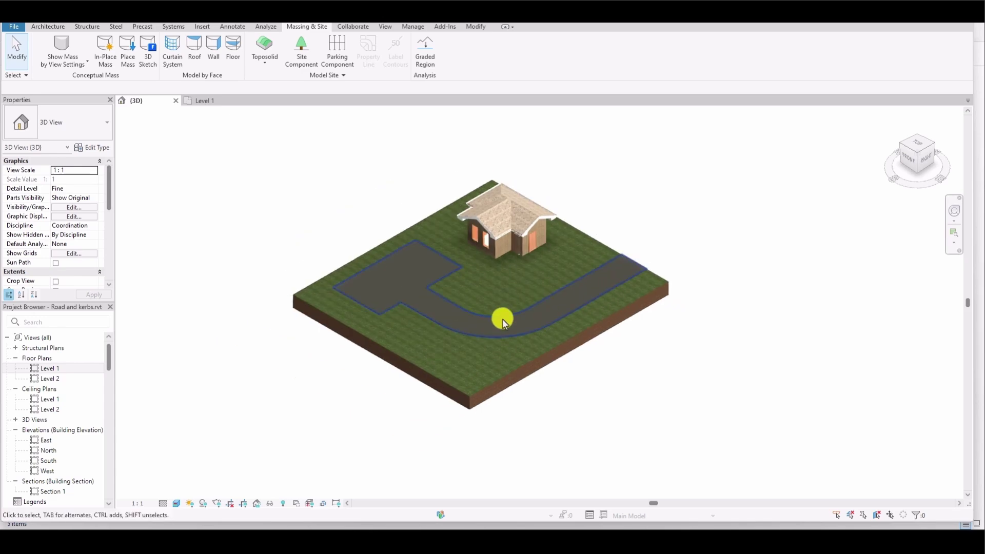
pyautogui.click(934, 146)
pyautogui.scroll(3, 577, 402)
pyautogui.scroll(6, 611, 410)
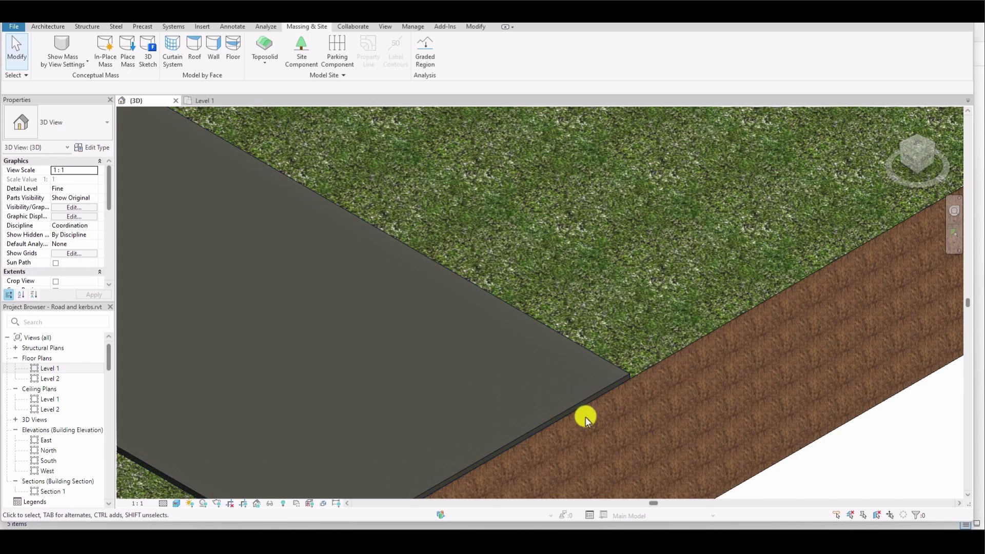
pyautogui.scroll(-5, 651, 420)
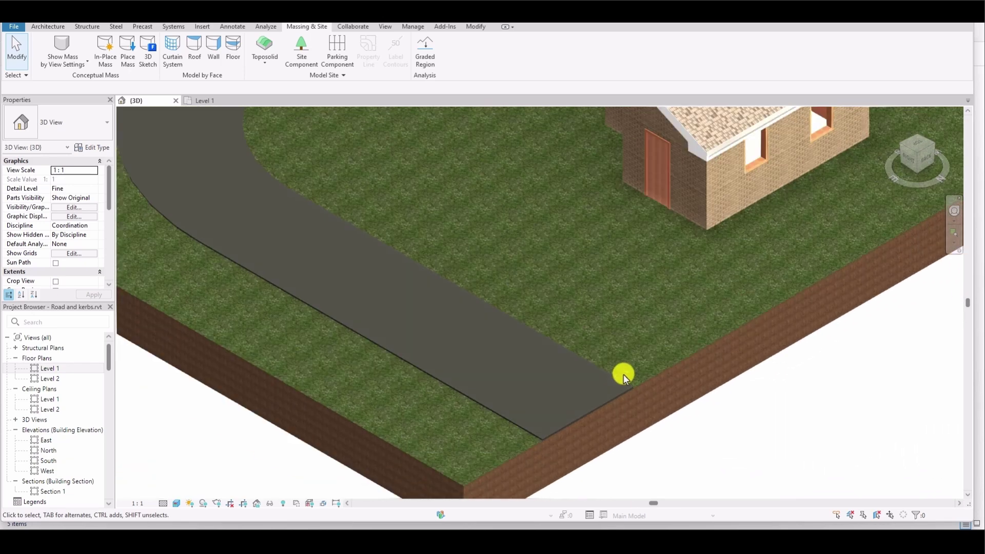
pyautogui.scroll(-3, 595, 424)
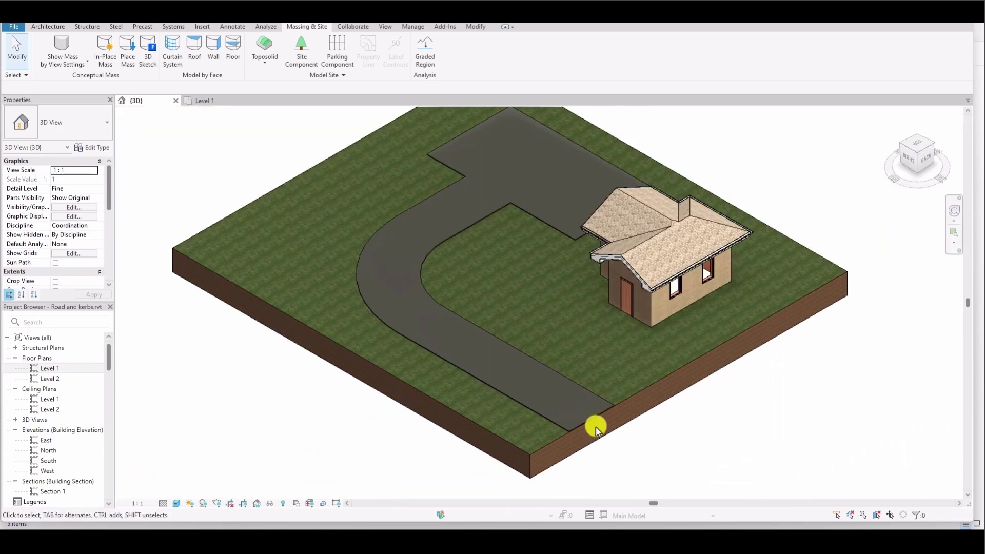
# Step: Split the site toposolid in the Level 1 plan along the picked road boundary edges, accepting deletion of the conflicting instances
pyautogui.click(204, 101)
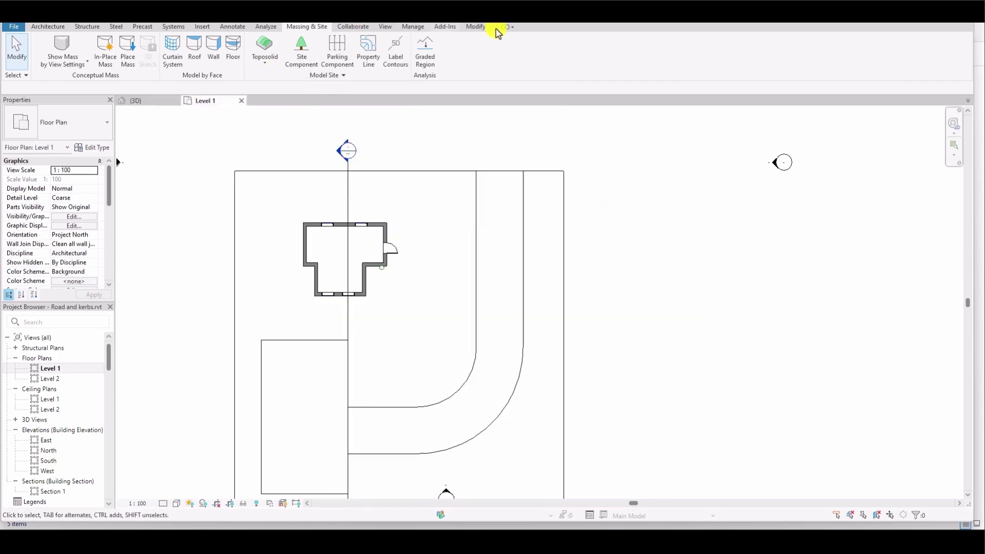
pyautogui.click(478, 28)
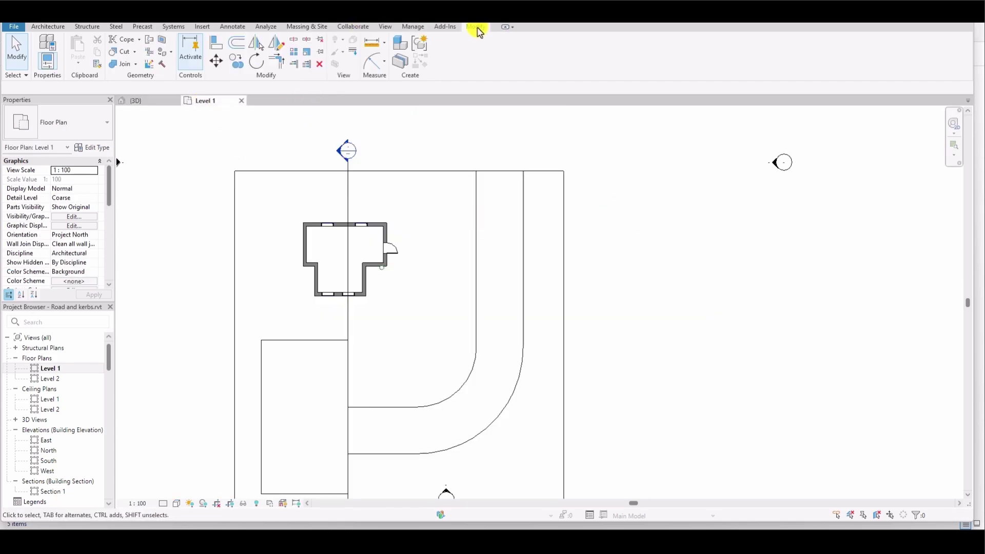
pyautogui.click(297, 45)
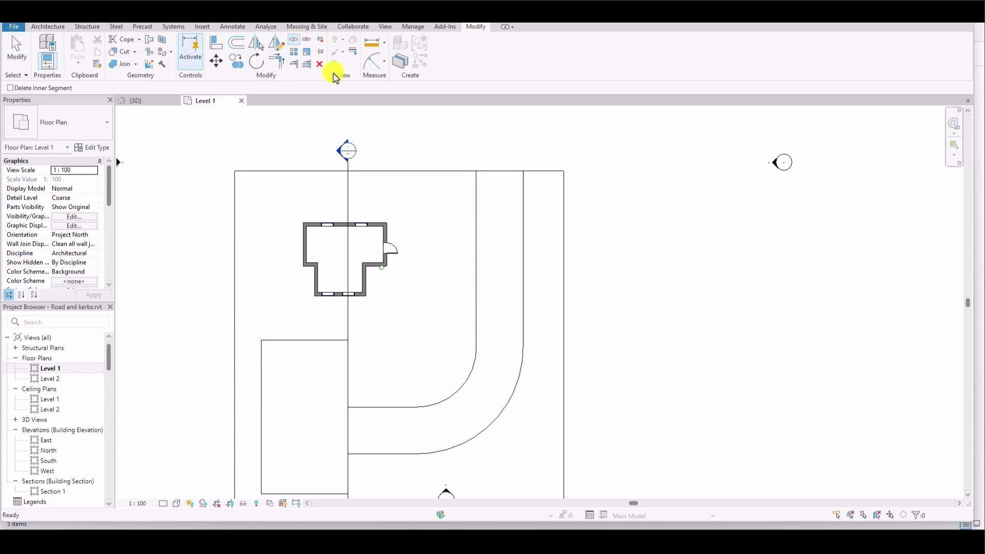
pyautogui.scroll(-2, 513, 139)
pyautogui.click(446, 160)
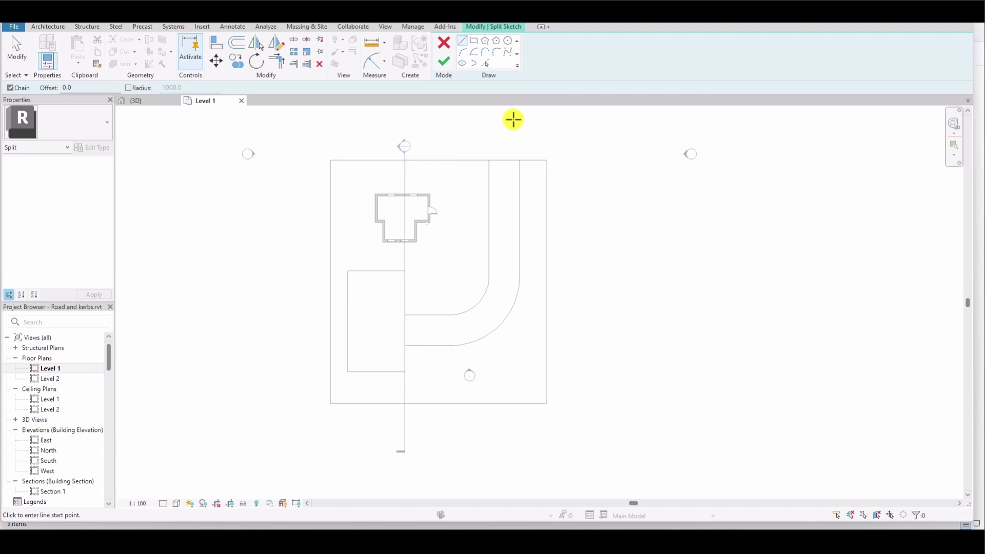
pyautogui.click(485, 63)
pyautogui.click(504, 163)
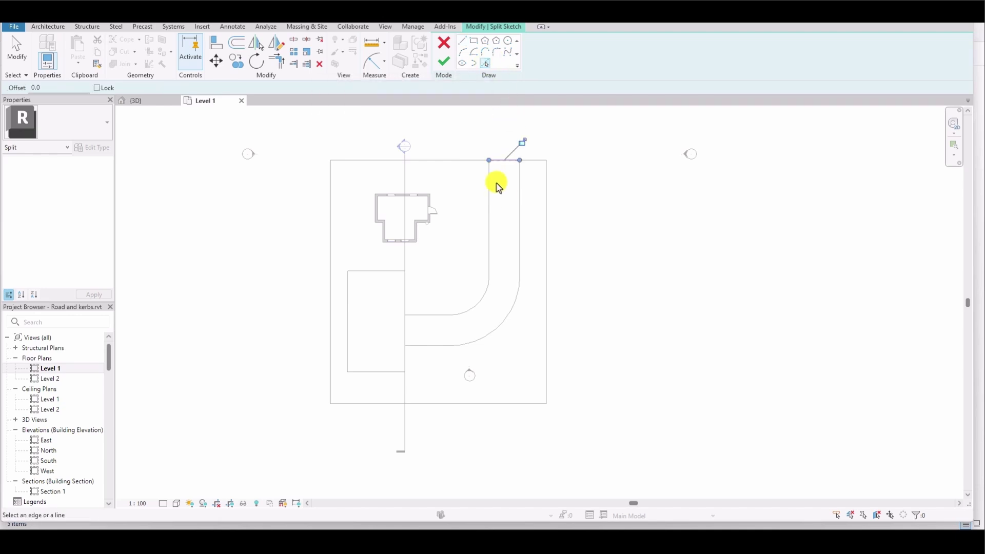
pyautogui.click(489, 189)
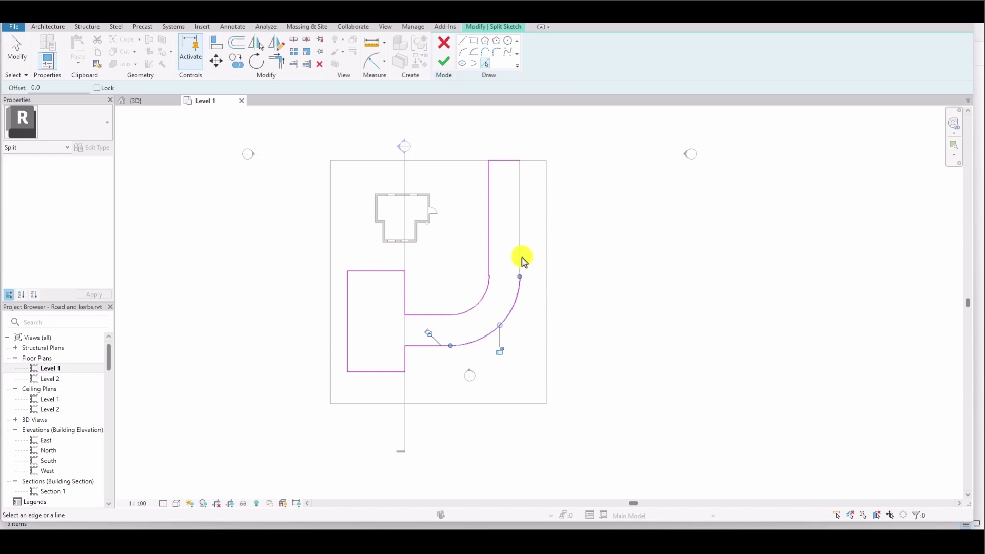
pyautogui.click(522, 258)
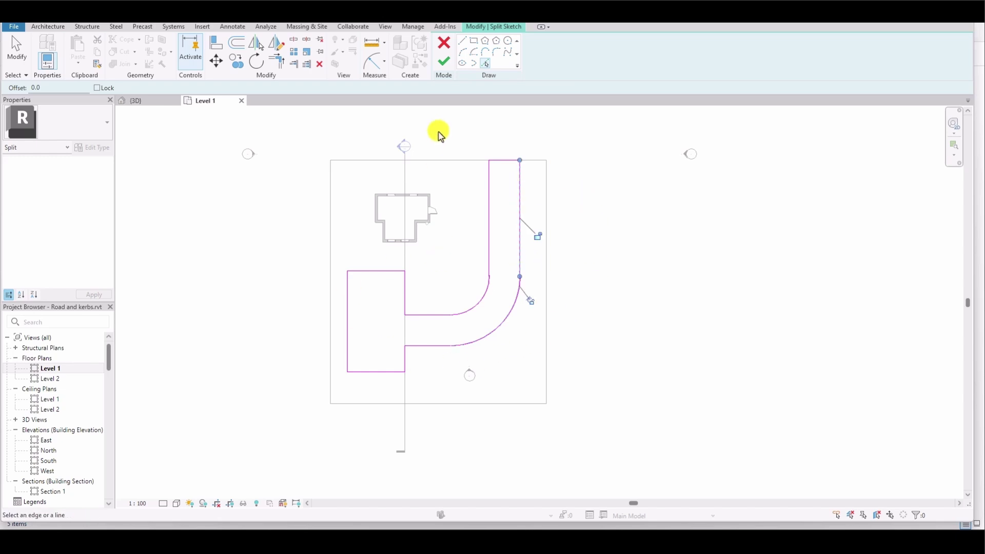
pyautogui.click(446, 63)
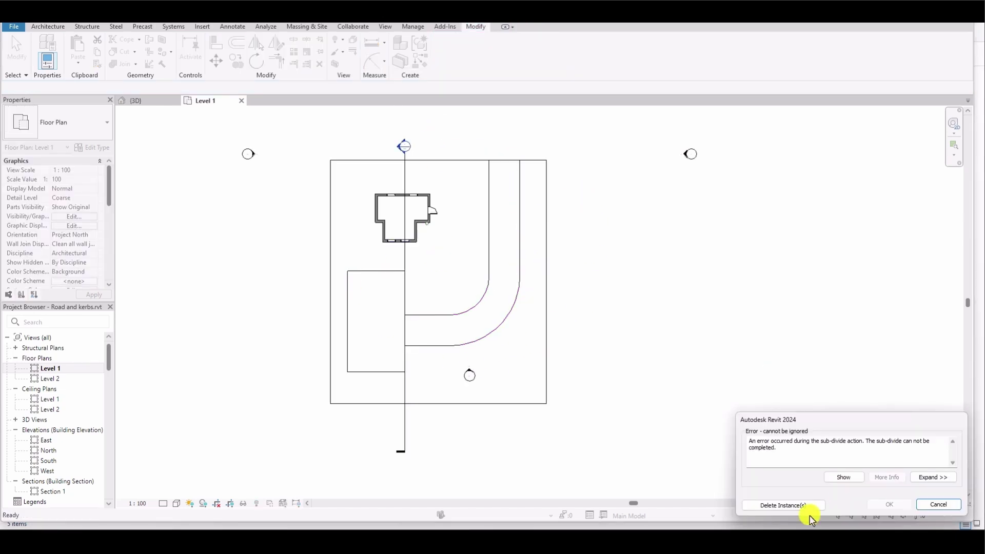
pyautogui.click(784, 506)
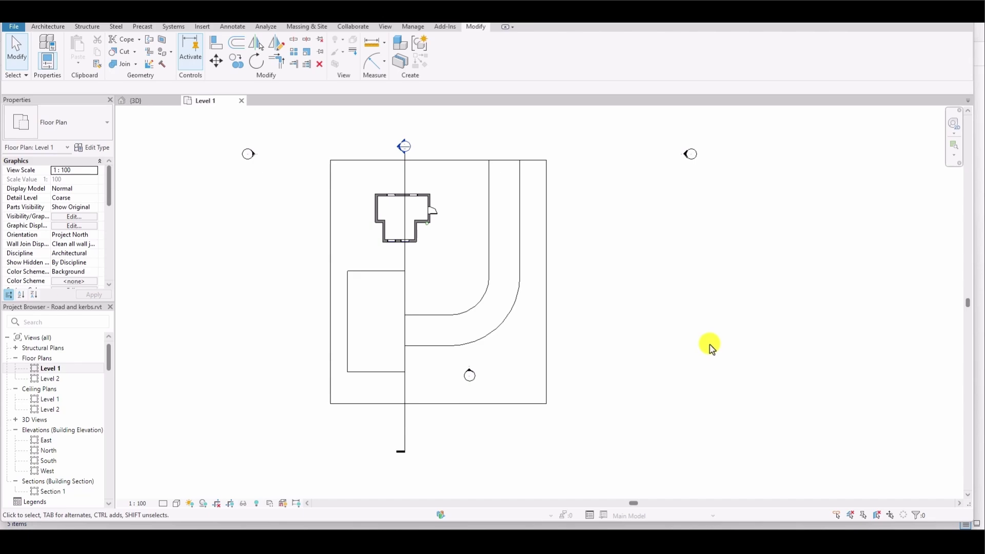
# Step: Examine the split toposolid at the road's end in 3D and check the asphalt sub-division's properties
pyautogui.click(144, 99)
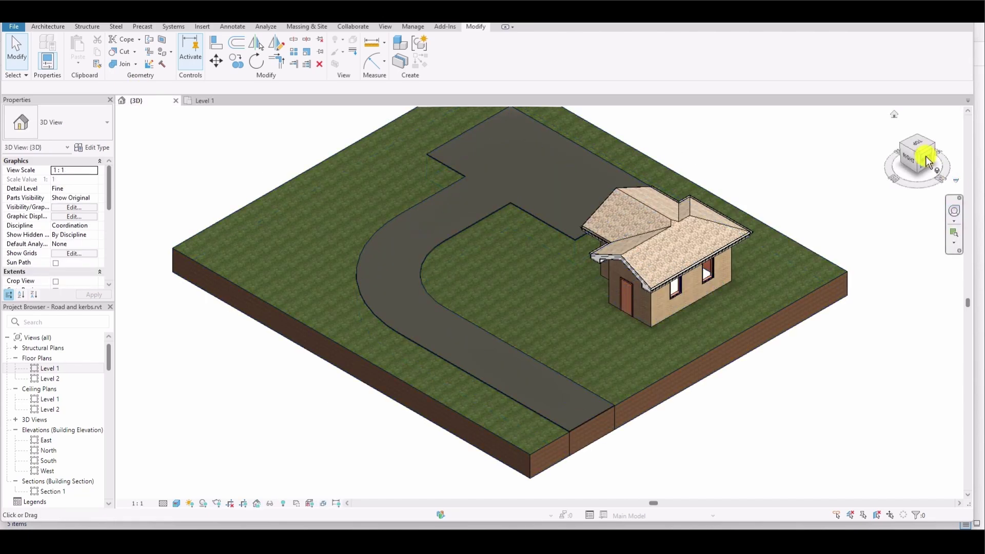
pyautogui.scroll(5, 616, 421)
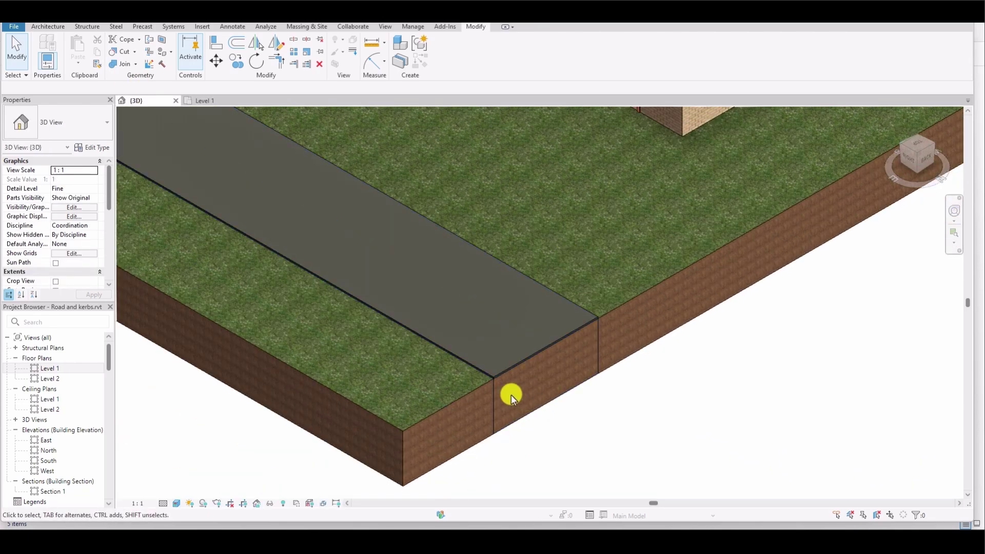
pyautogui.scroll(3, 596, 321)
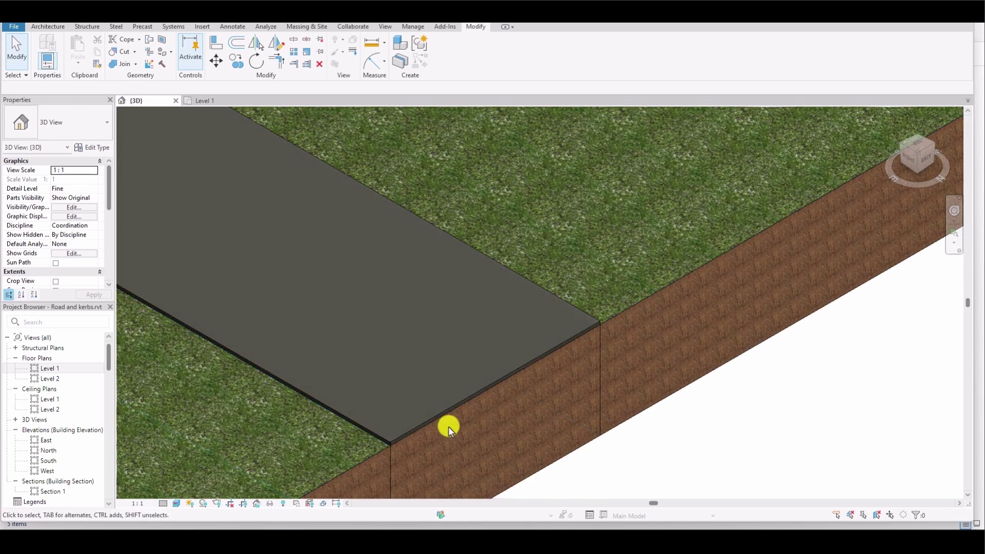
pyautogui.scroll(-6, 452, 426)
pyautogui.click(585, 391)
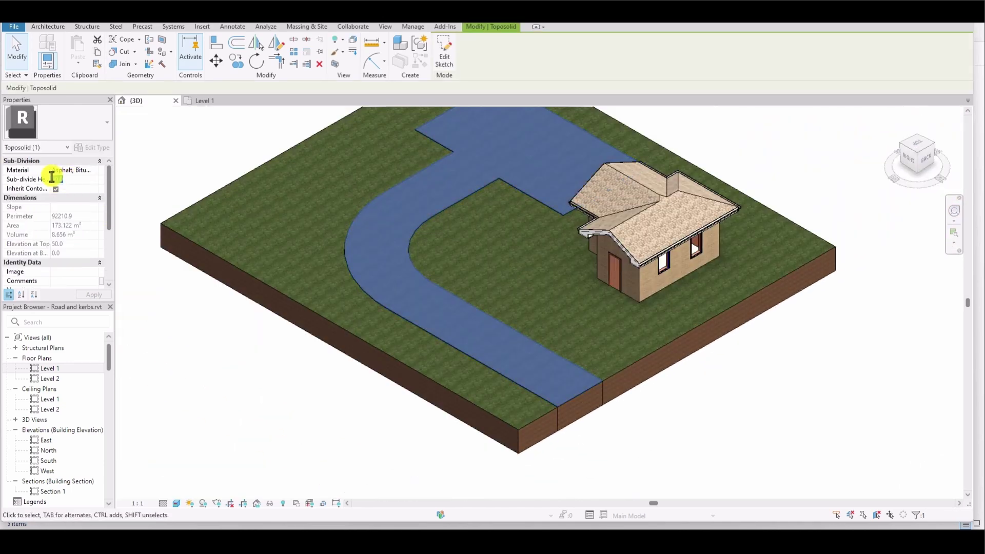
pyautogui.click(193, 312)
# Step: Duplicate the type of the split-off toposolid beneath the road as "road"
pyautogui.scroll(3, 596, 372)
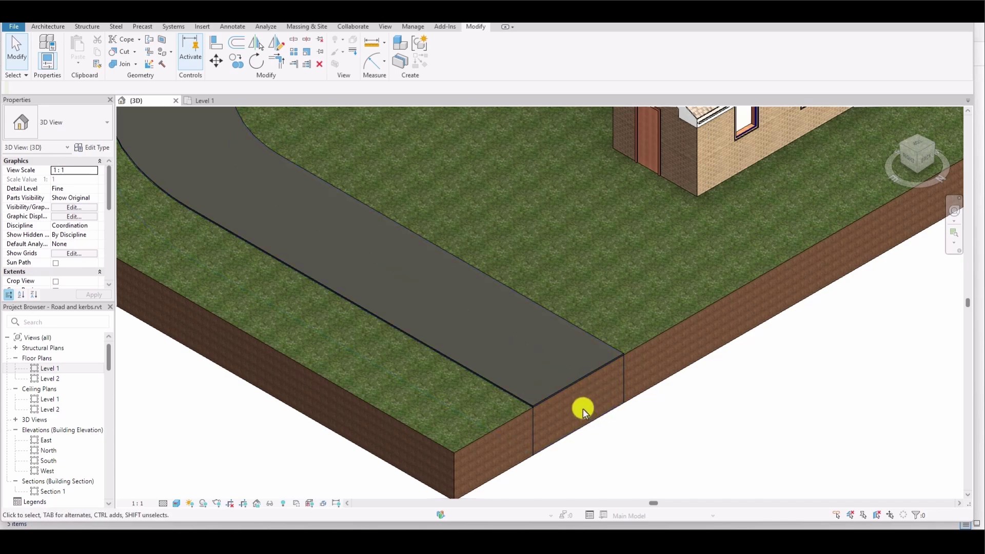
pyautogui.click(574, 384)
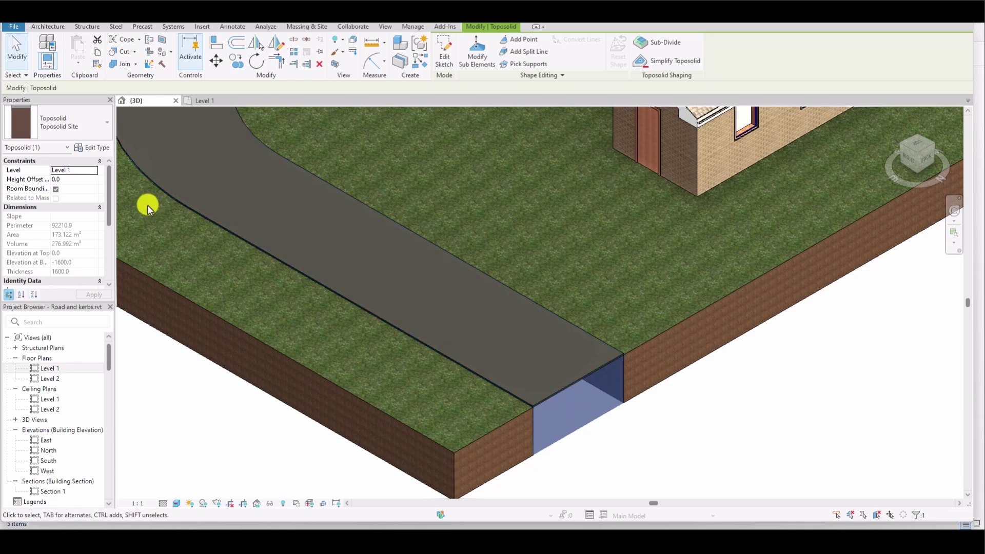
pyautogui.click(78, 148)
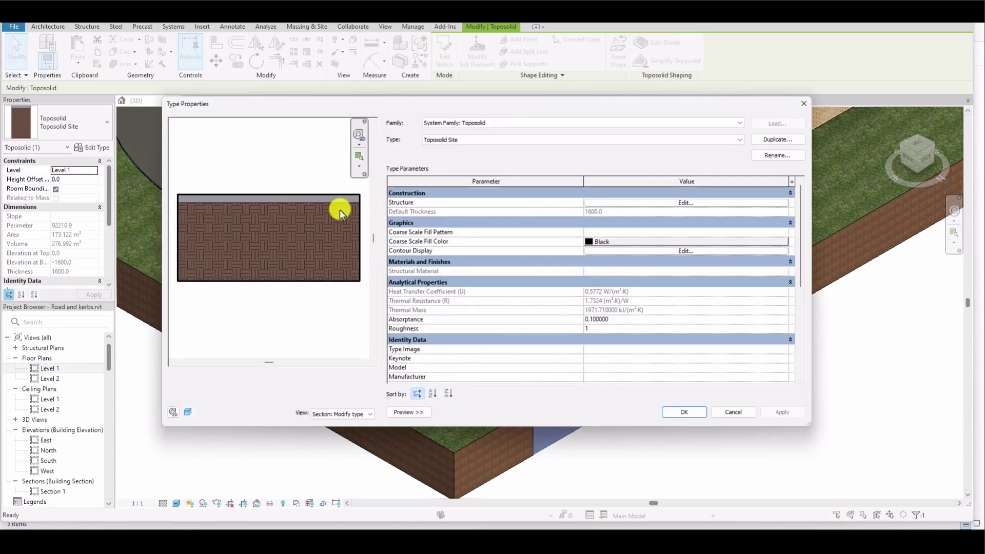
pyautogui.click(683, 205)
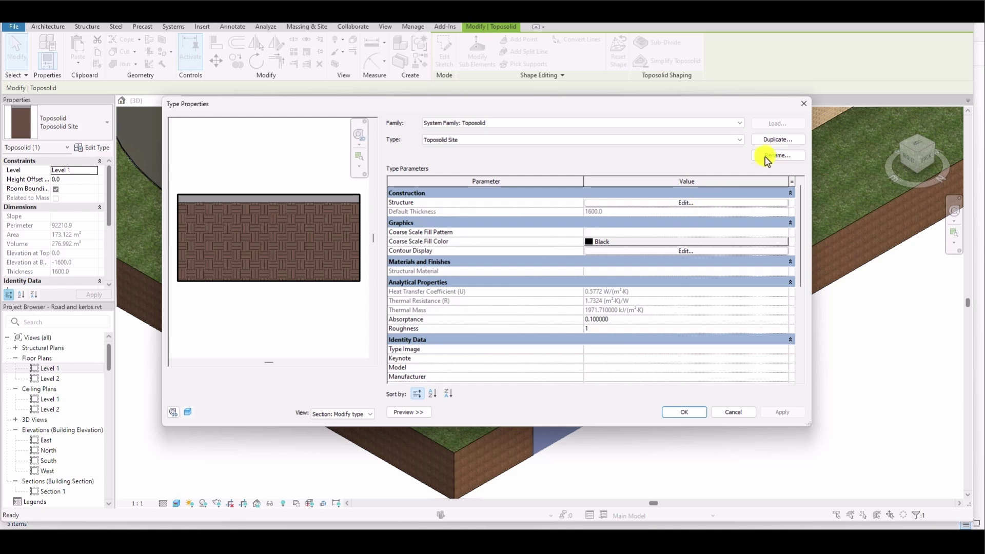
pyautogui.click(772, 141)
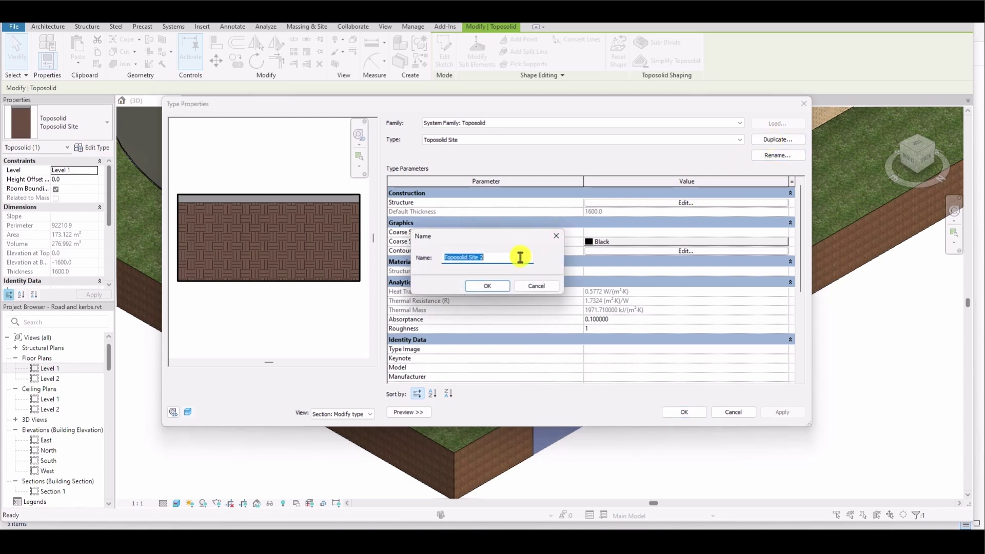
pyautogui.write('road')
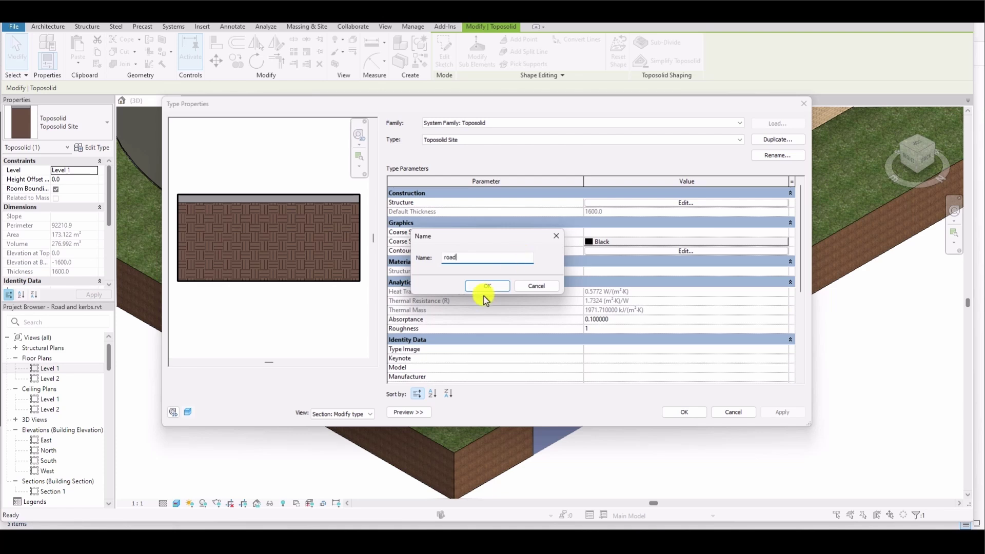
pyautogui.click(496, 285)
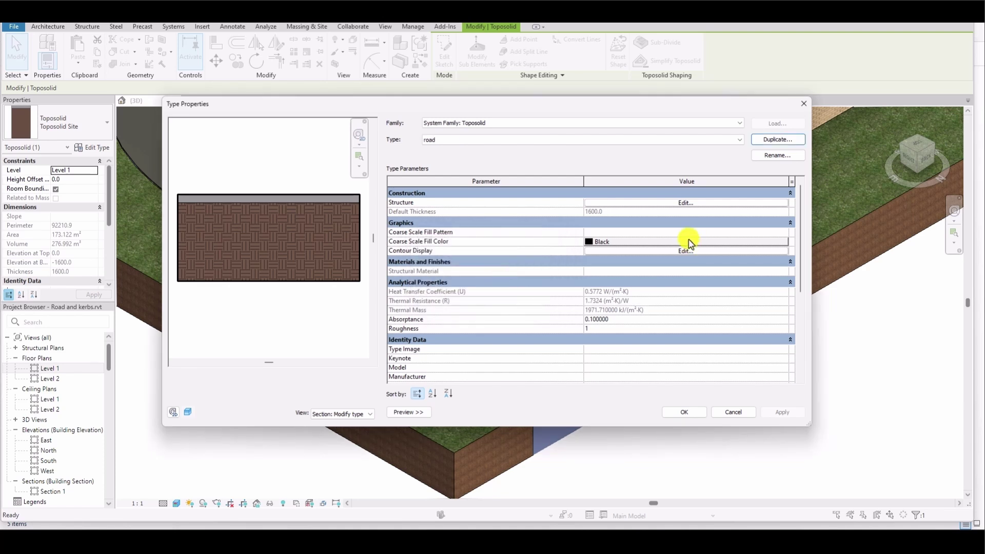
# Step: Delete the Grass layer from the road type's structure and set the Earth layer's thickness to 1550 mm
pyautogui.click(684, 203)
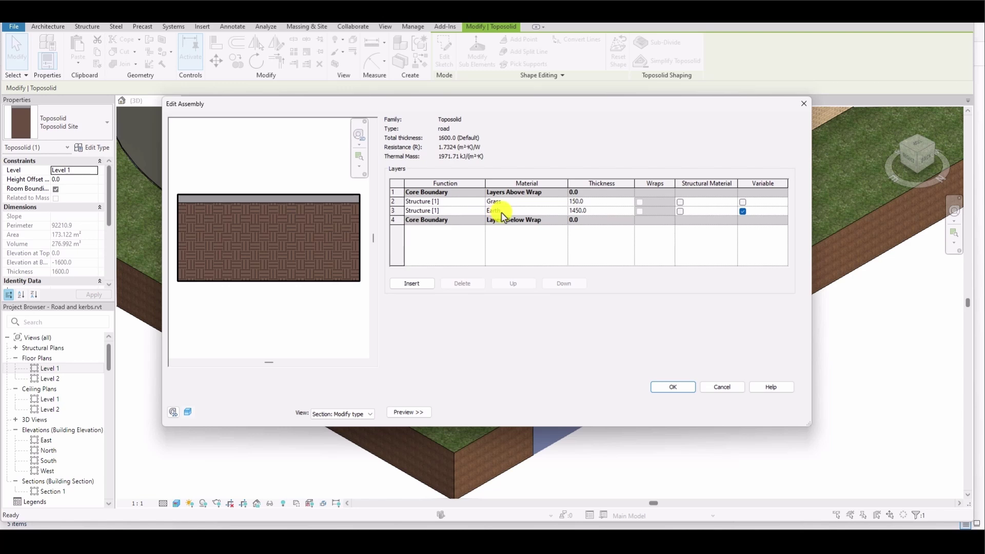
pyautogui.click(475, 201)
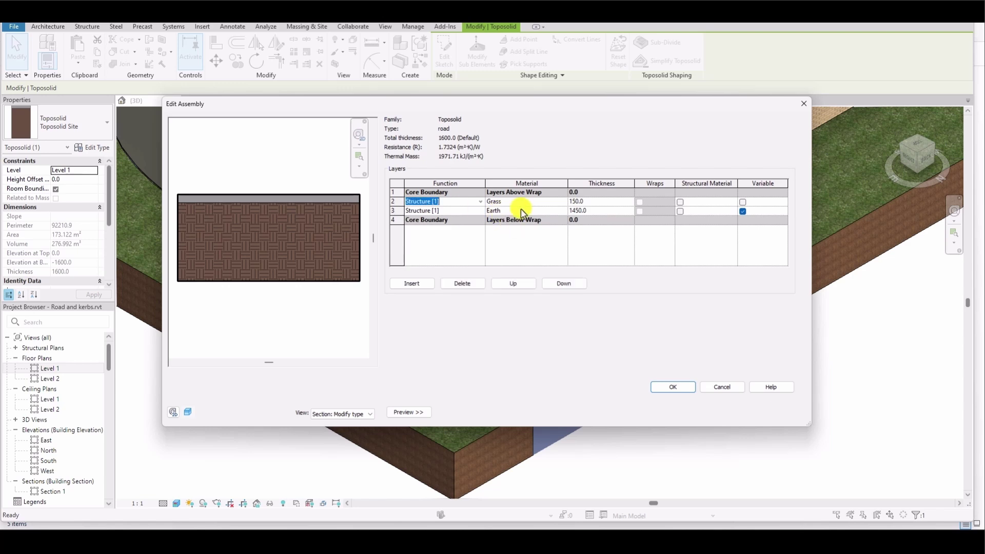
pyautogui.click(471, 285)
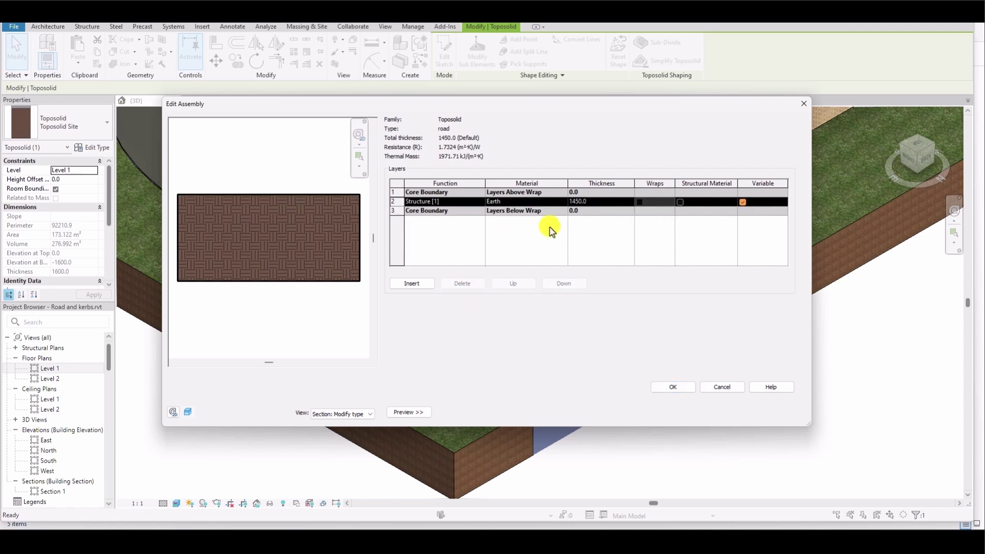
pyautogui.click(582, 202)
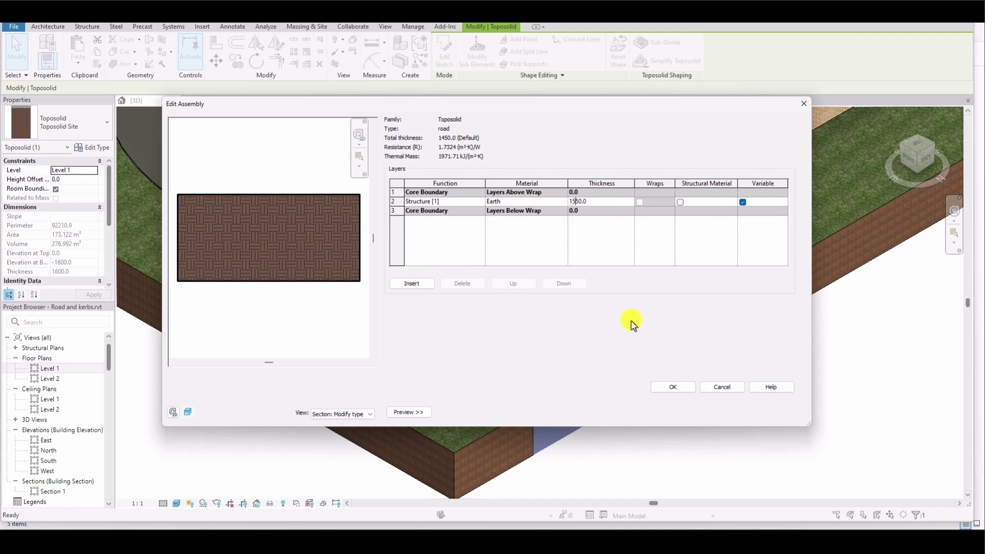
pyautogui.click(675, 388)
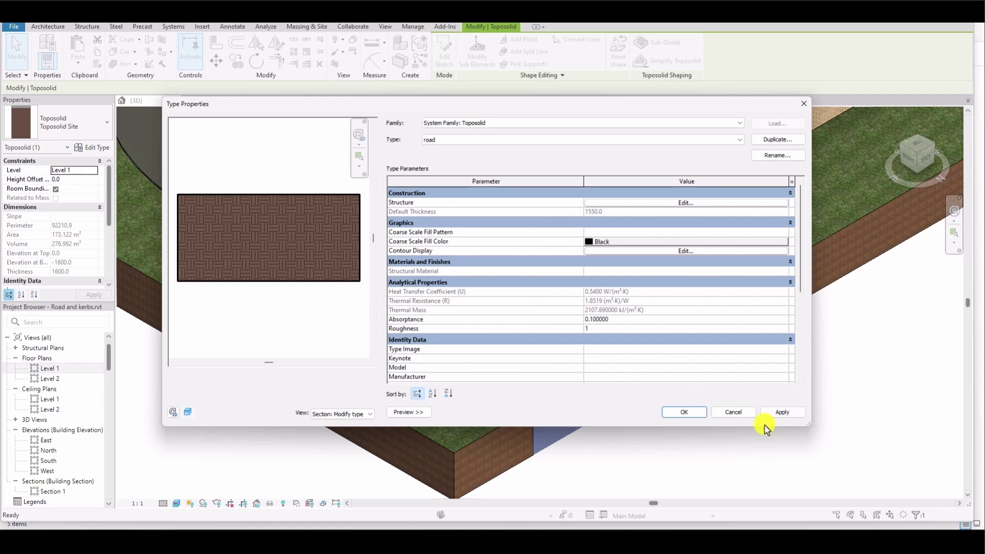
pyautogui.click(685, 412)
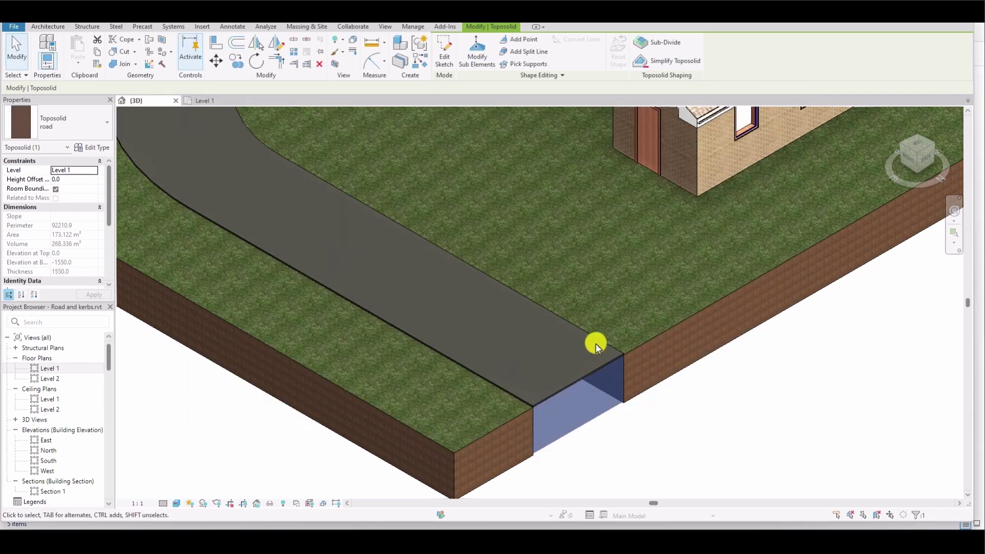
# Step: Examine the road toposolid's underside against the surrounding site from the back, then return to the isometric view
pyautogui.scroll(3, 595, 343)
pyautogui.scroll(-5, 595, 343)
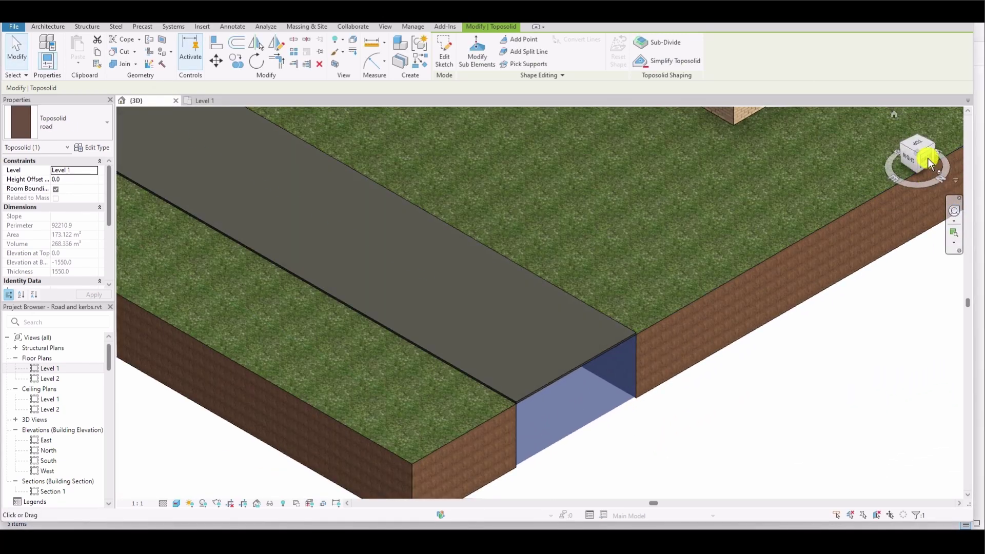
pyautogui.click(927, 157)
pyautogui.scroll(4, 438, 333)
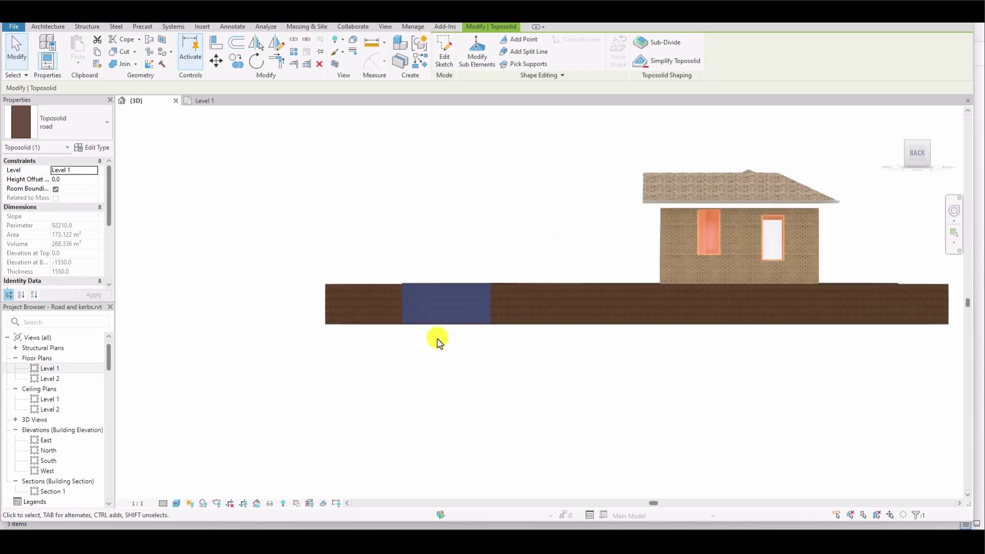
pyautogui.scroll(4, 387, 300)
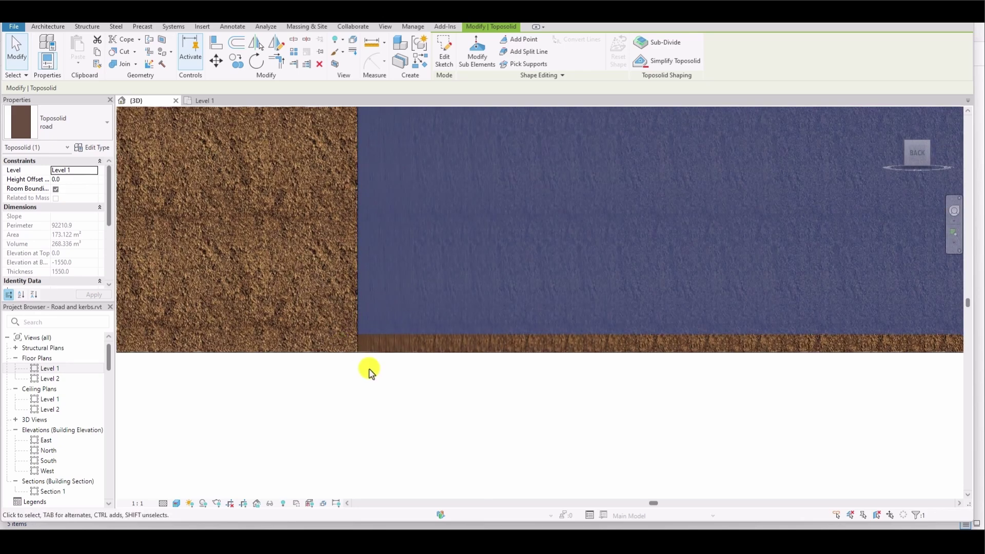
pyautogui.scroll(-4, 366, 359)
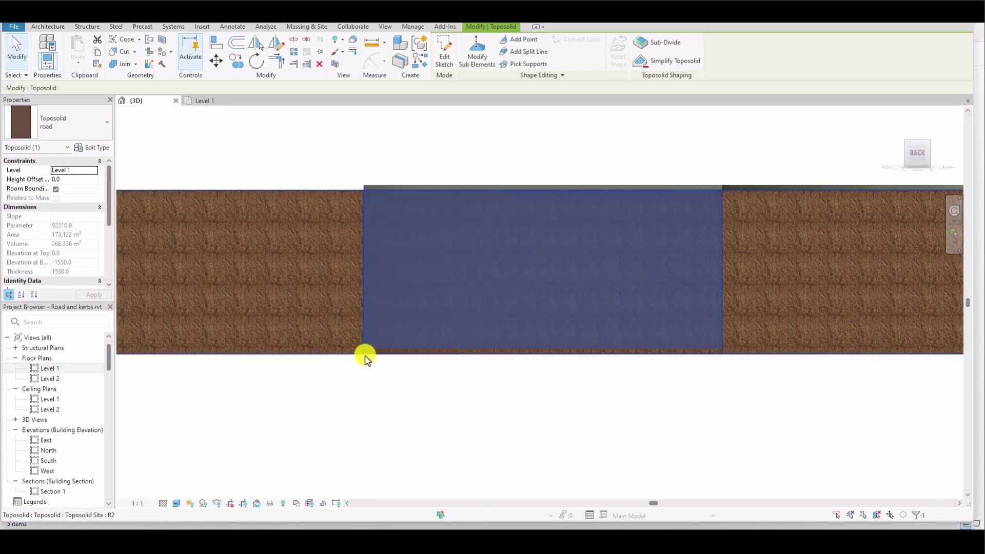
pyautogui.click(908, 147)
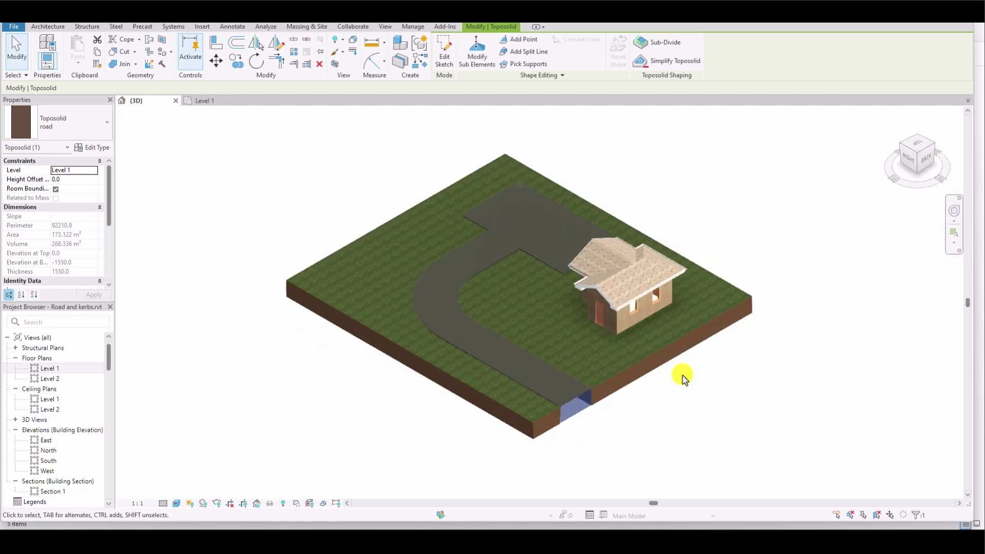
# Step: Set the height offset of the road toposolid to -100 mm
pyautogui.click(568, 415)
pyautogui.click(569, 405)
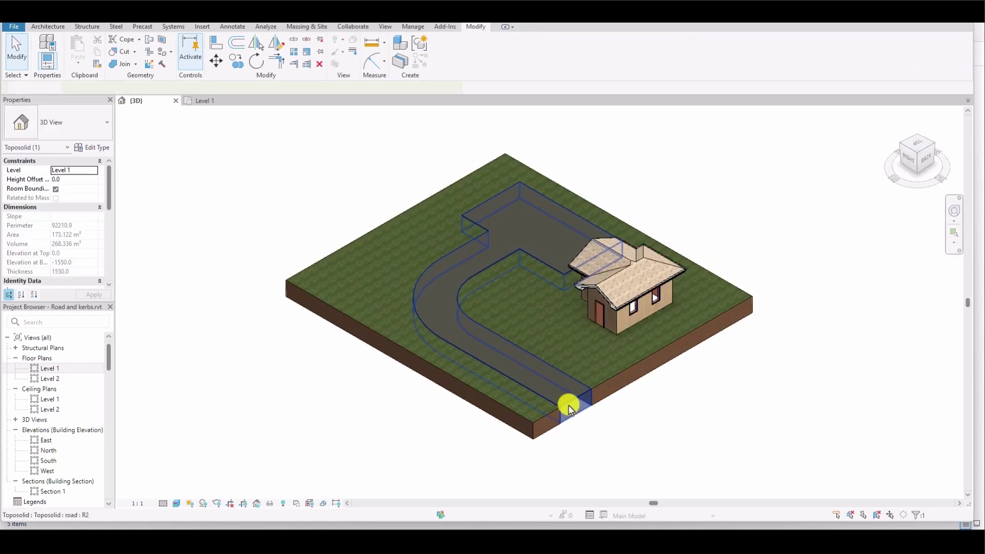
pyautogui.click(69, 179)
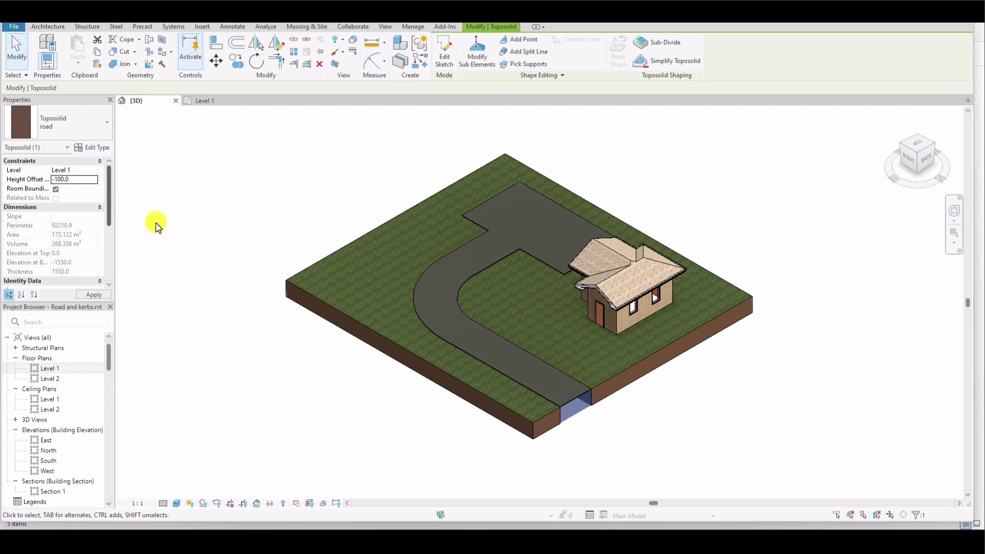
pyautogui.click(180, 222)
# Step: Examine the lowered road's edges against the grass and the site boundary in 3D
pyautogui.scroll(6, 583, 394)
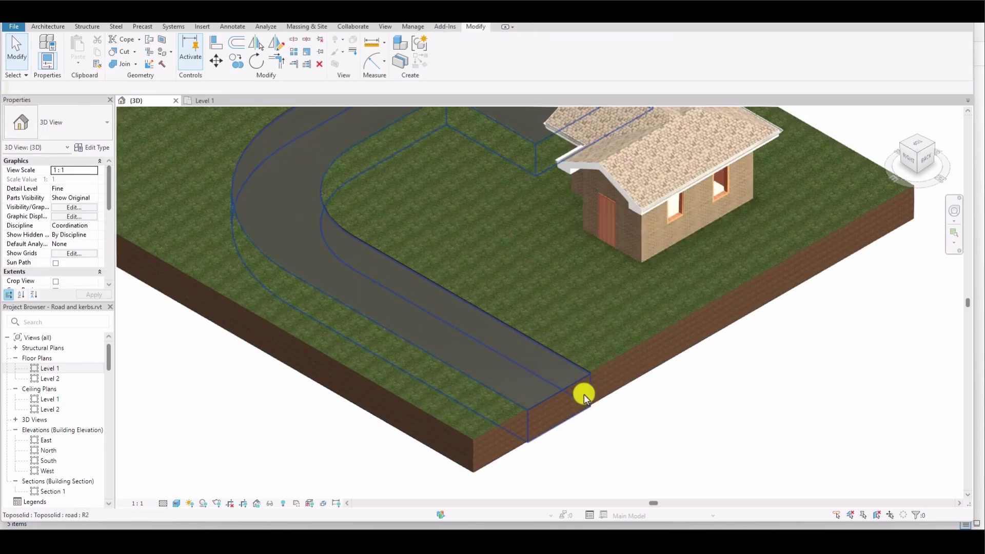
pyautogui.scroll(-2, 570, 374)
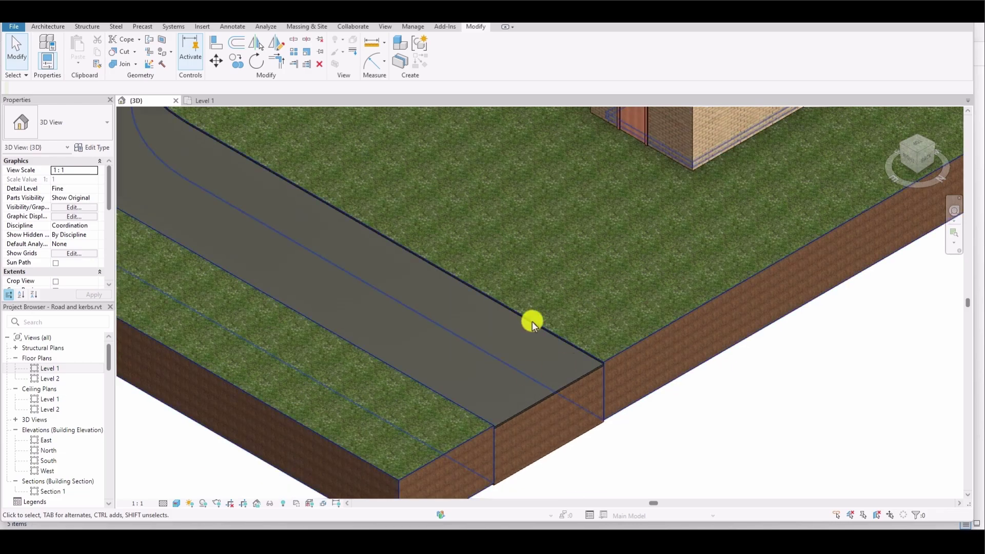
pyautogui.scroll(-4, 515, 410)
pyautogui.scroll(2, 528, 389)
pyautogui.scroll(6, 527, 387)
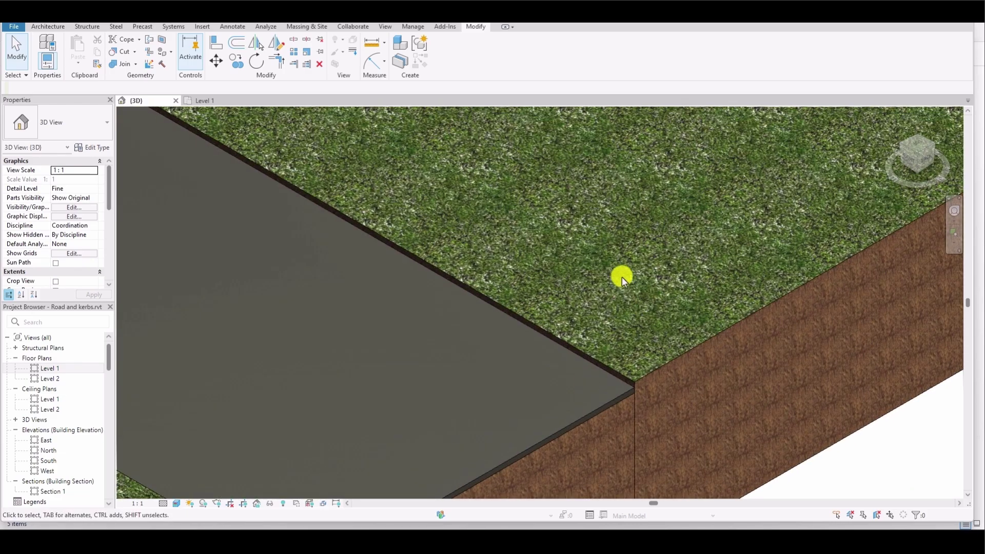
pyautogui.scroll(-7, 614, 290)
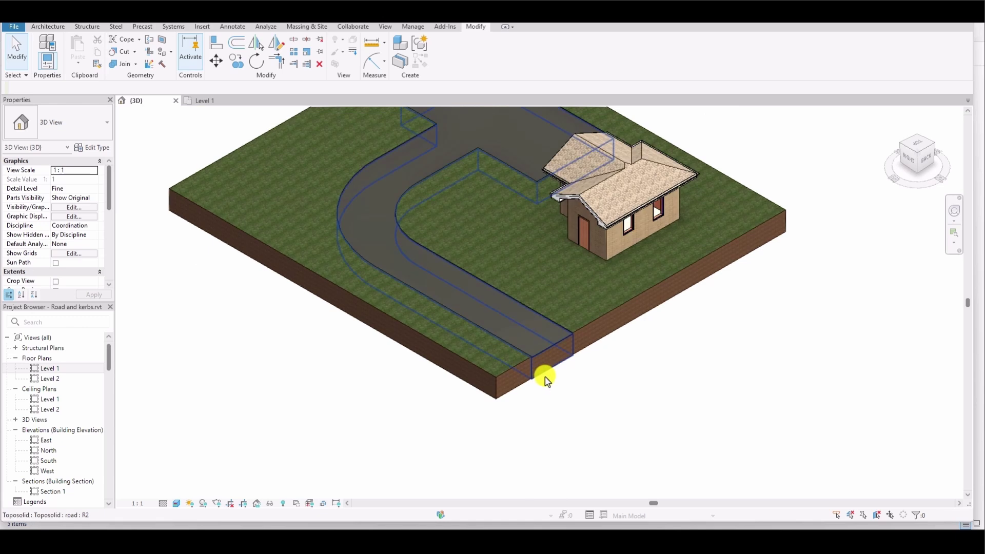
pyautogui.scroll(-5, 546, 380)
pyautogui.click(735, 235)
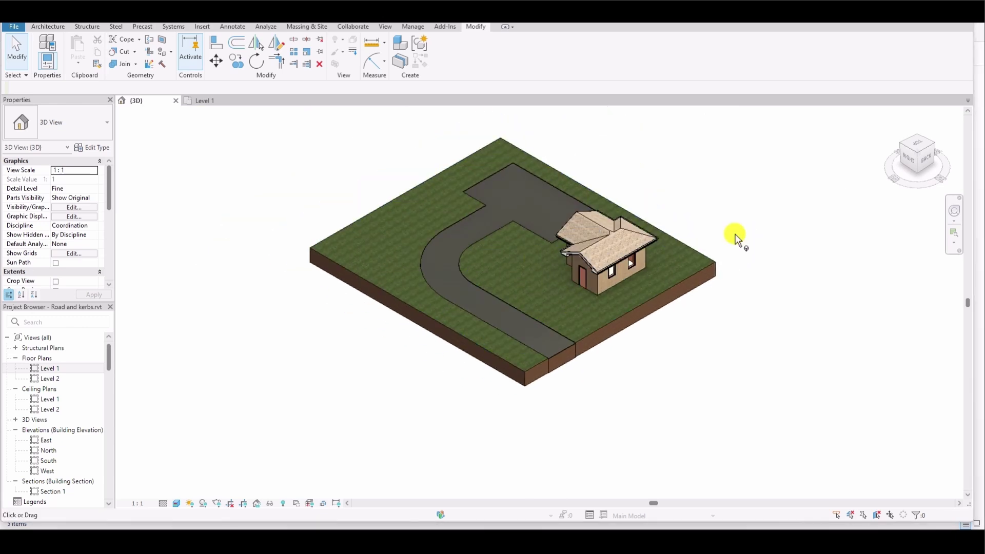
# Step: Start a sub-division of the site toposolid in the Level 1 plan and sketch an L-shaped path, 2500 mm out from the door wall to the site edge
pyautogui.click(202, 101)
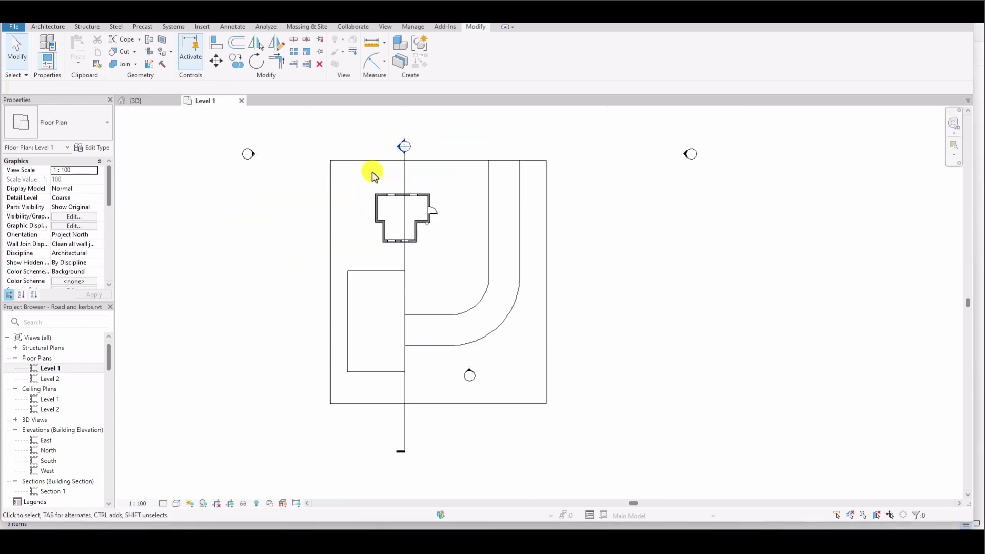
pyautogui.scroll(3, 378, 248)
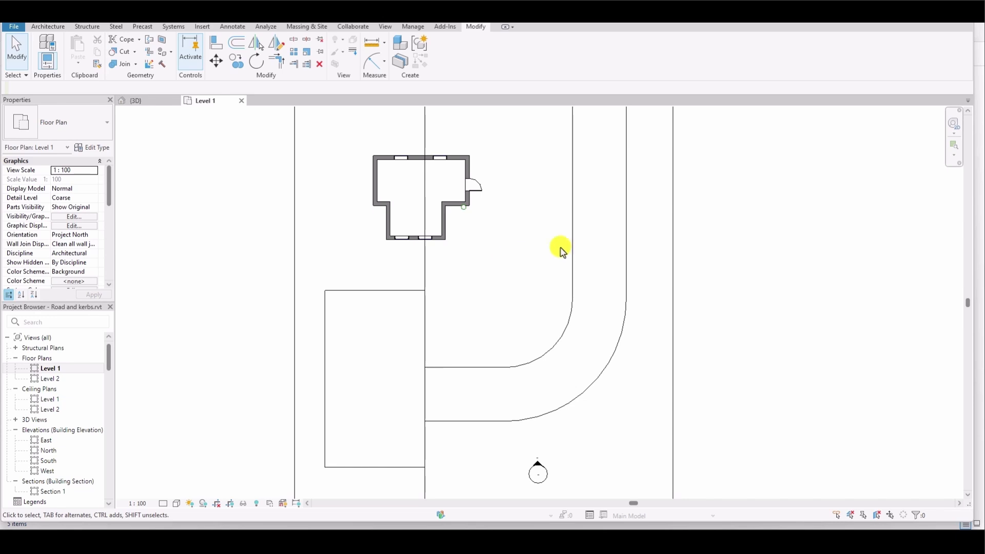
pyautogui.click(293, 227)
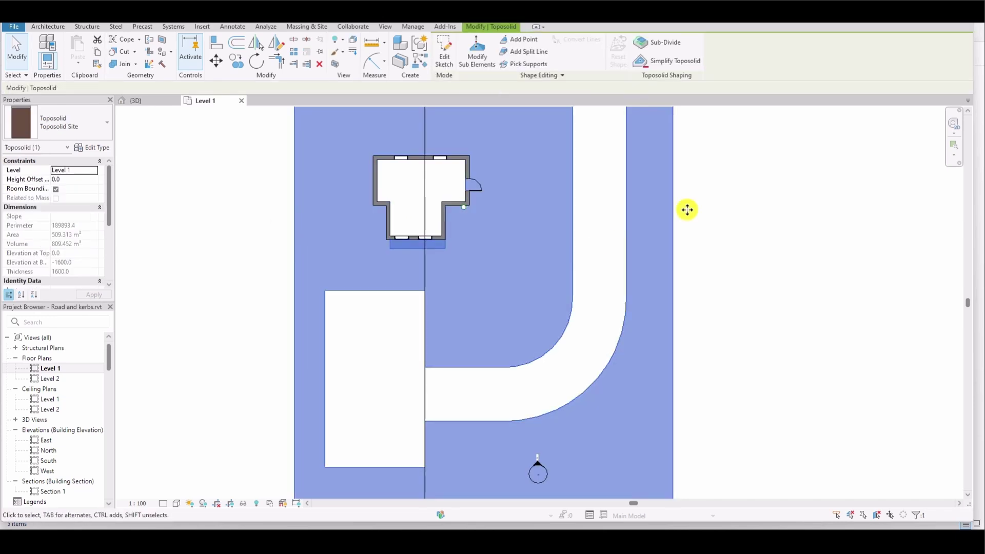
pyautogui.click(661, 42)
pyautogui.scroll(-5, 525, 213)
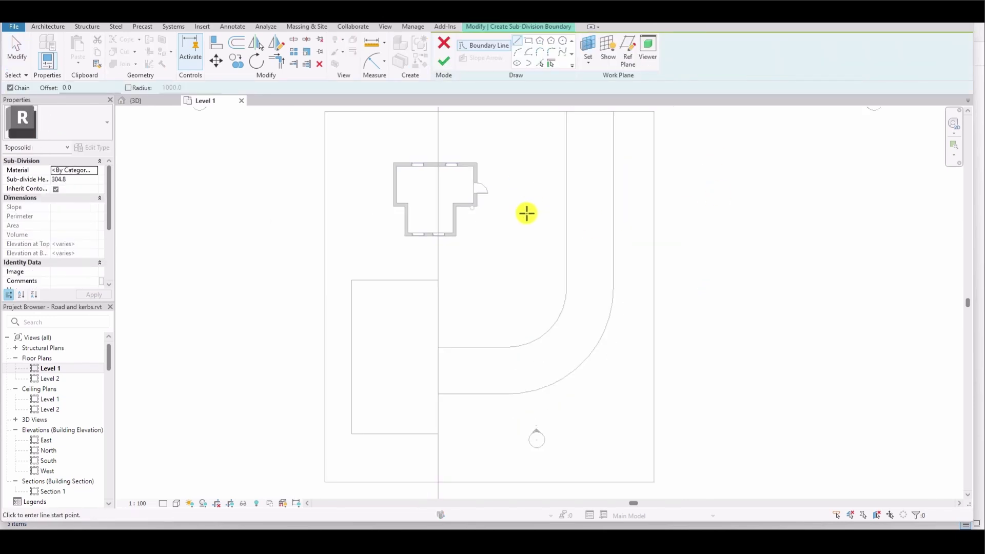
pyautogui.scroll(5, 493, 203)
pyautogui.scroll(2, 491, 205)
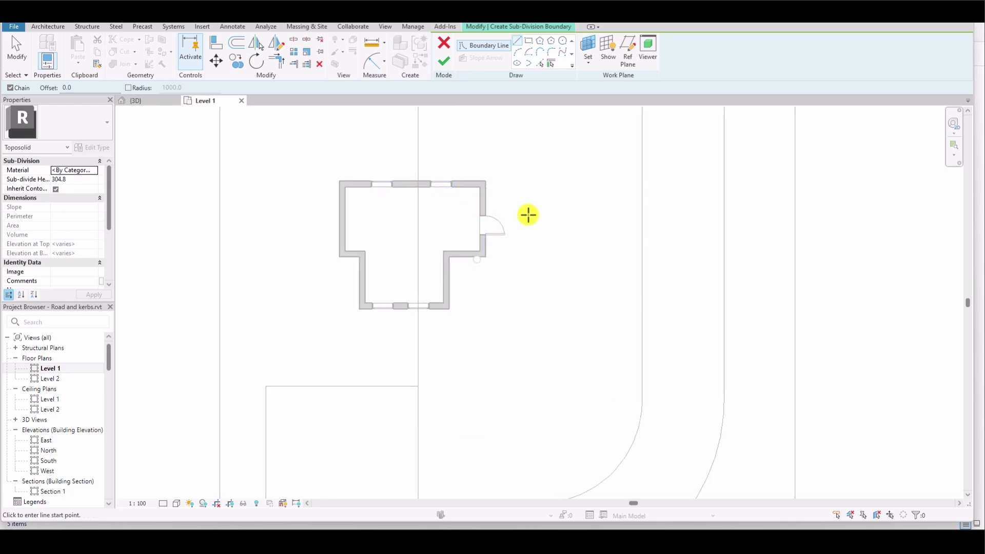
pyautogui.scroll(-2, 504, 252)
pyautogui.click(518, 41)
pyautogui.scroll(3, 512, 215)
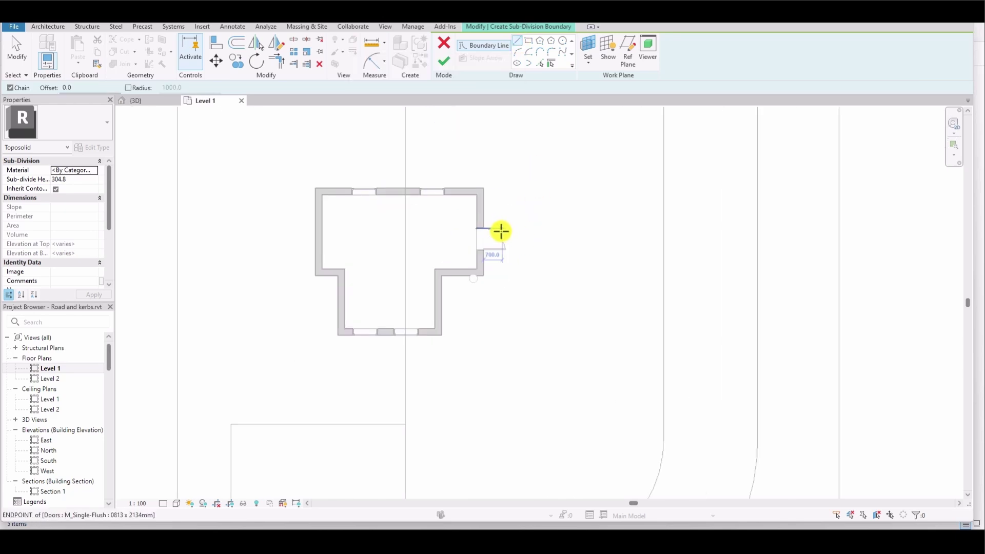
pyautogui.click(484, 211)
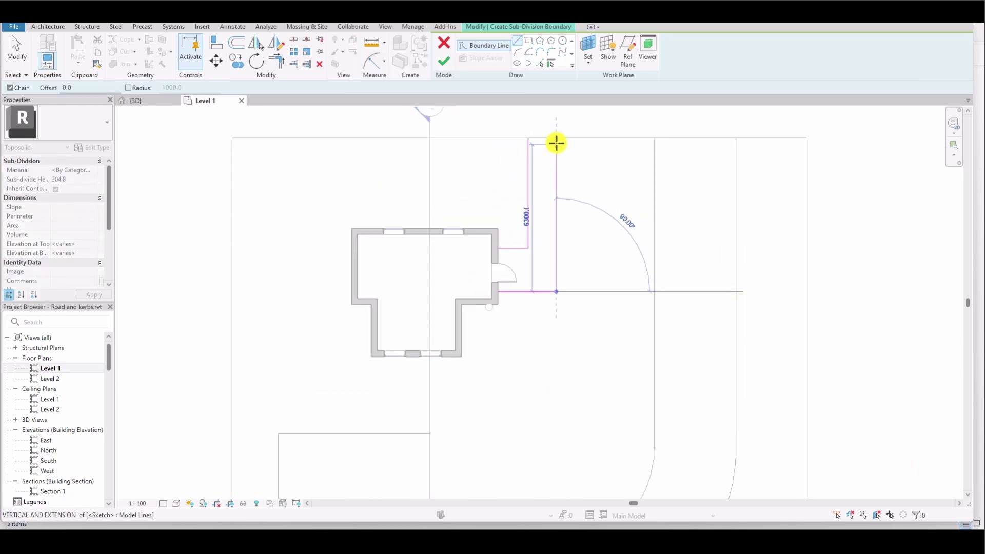
pyautogui.rightClick(556, 136)
pyautogui.click(575, 145)
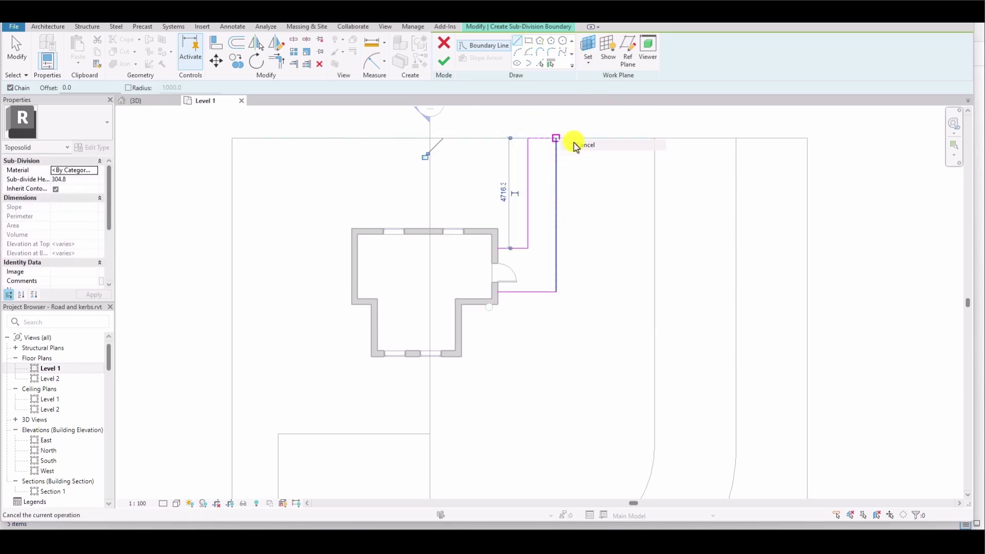
# Step: Close the path boundary with a line along the house's outer wall across the door opening
pyautogui.scroll(2, 515, 247)
pyautogui.click(484, 249)
pyautogui.click(484, 324)
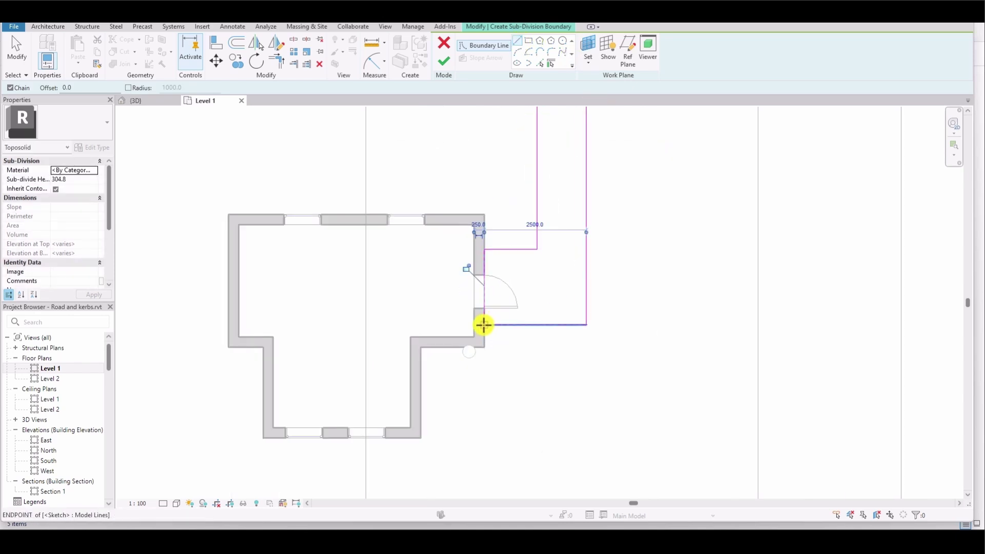
pyautogui.rightClick(484, 325)
pyautogui.click(516, 328)
pyautogui.scroll(-2, 519, 328)
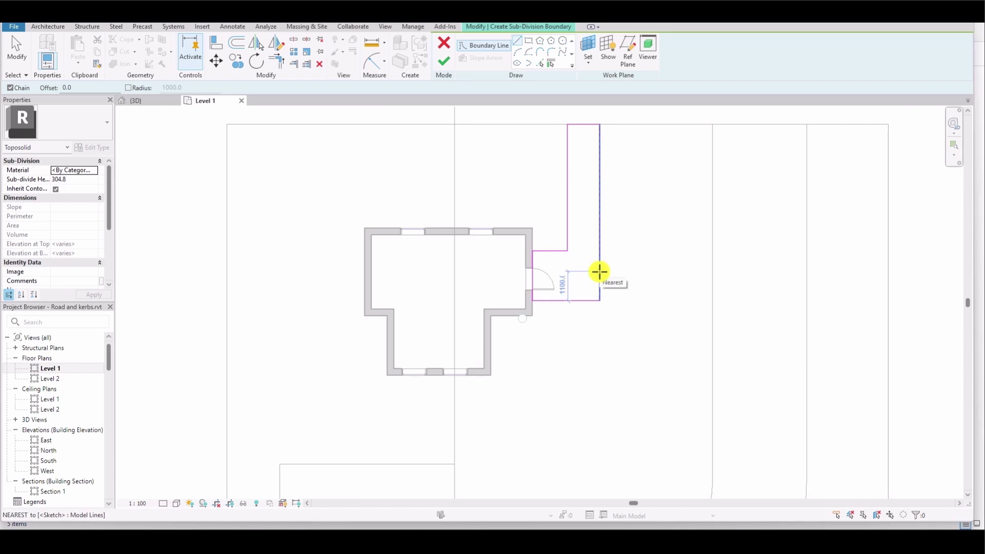
# Step: Set the path sub-division's height to 50 mm and its material to Asphalt, Bitumen
pyautogui.click(77, 179)
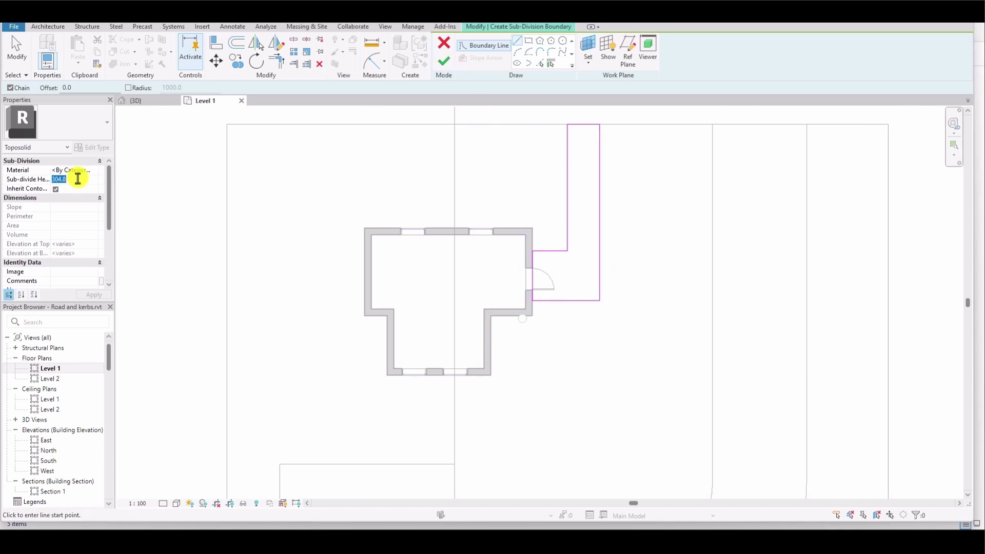
pyautogui.write('50')
pyautogui.click(77, 169)
pyautogui.click(100, 170)
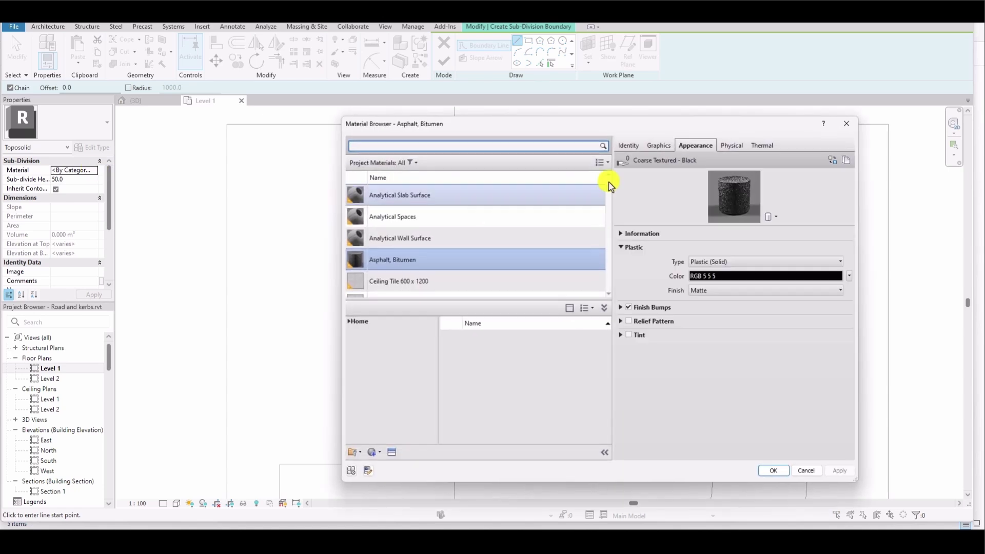
pyautogui.scroll(-1, 380, 260)
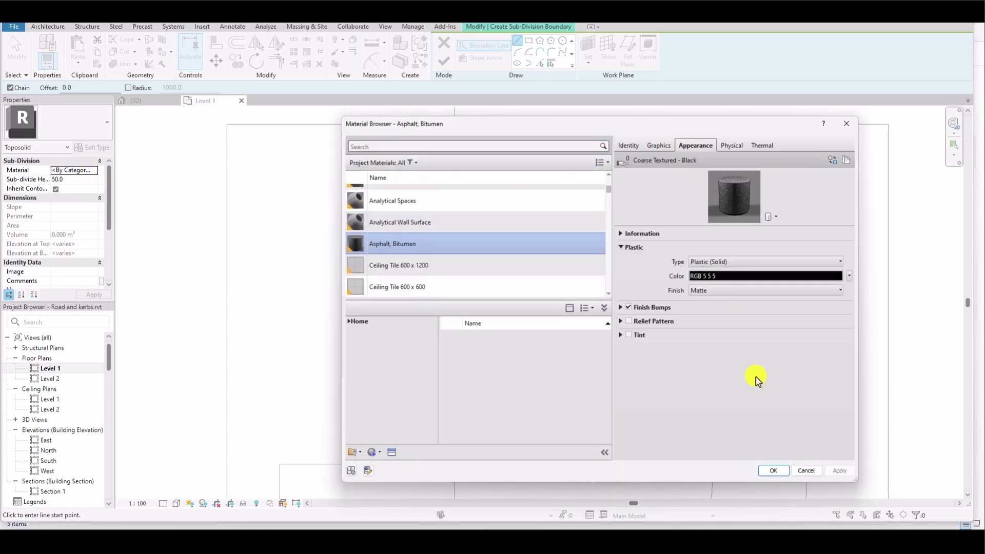
pyautogui.click(775, 471)
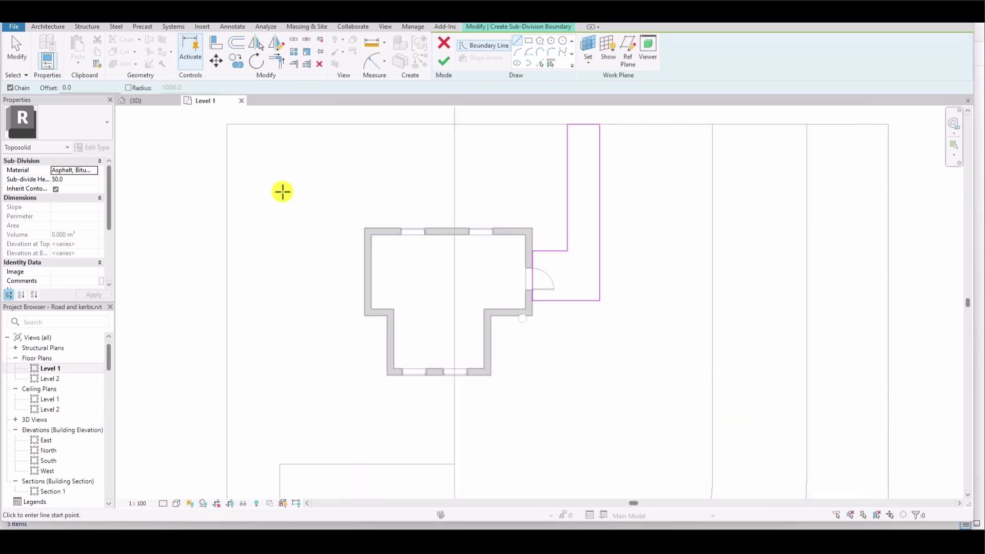
# Step: Finish the path sub-division and inspect it in 3D between the house door and the site edge
pyautogui.click(445, 61)
pyautogui.click(136, 101)
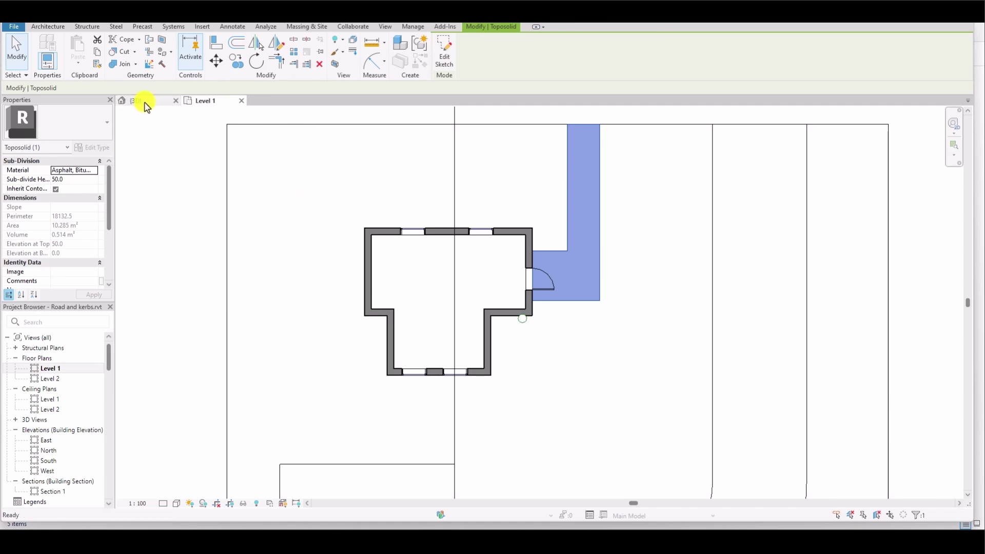
pyautogui.click(709, 352)
pyautogui.scroll(5, 613, 323)
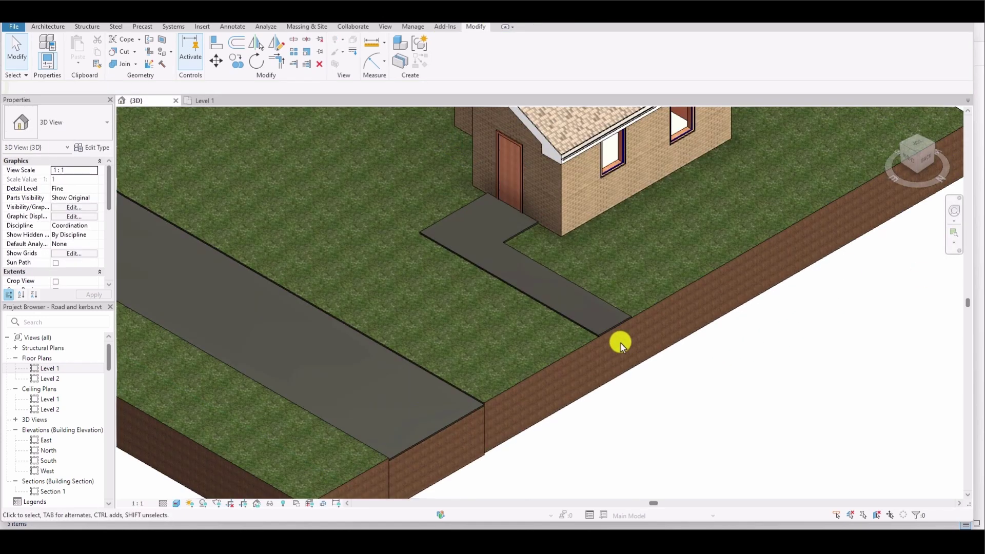
pyautogui.scroll(-5, 533, 318)
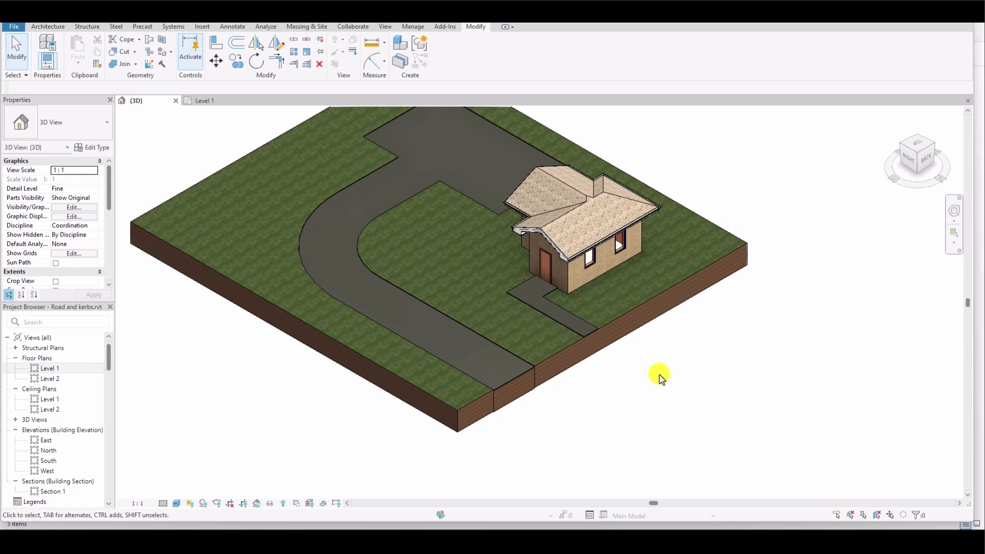
# Step: Start splitting the site toposolid in the Level 1 plan and pick the edges of the L-shaped path as the closed split outline
pyautogui.click(206, 101)
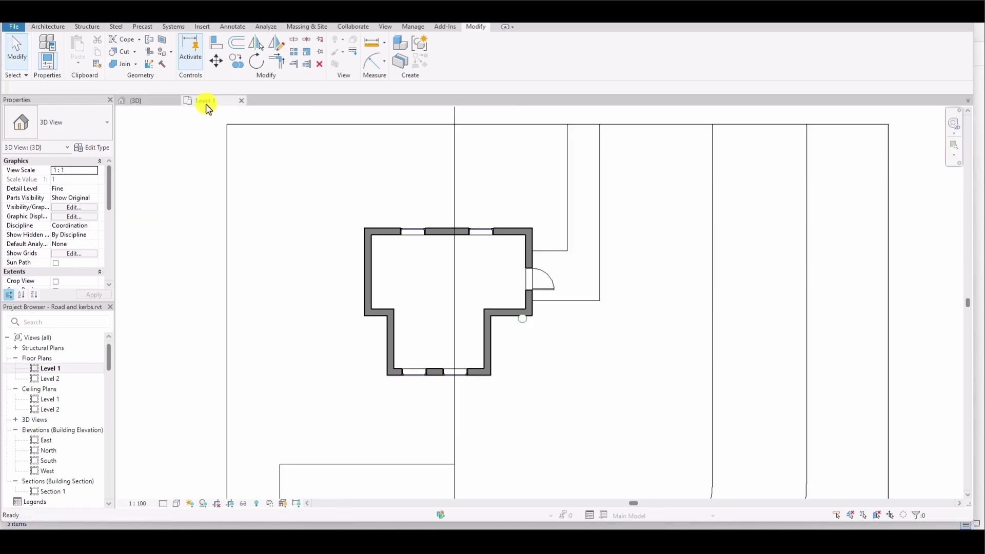
pyautogui.click(293, 44)
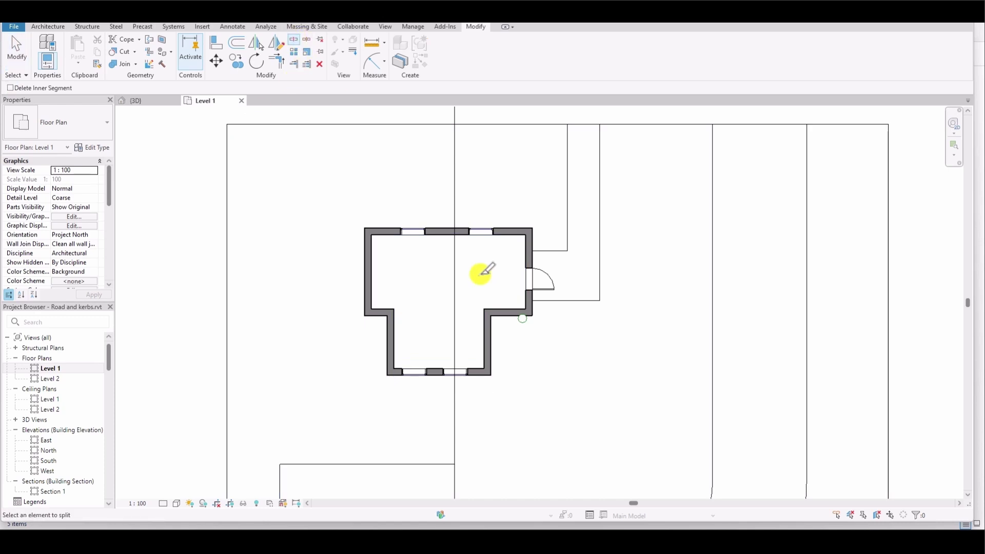
pyautogui.scroll(-2, 453, 284)
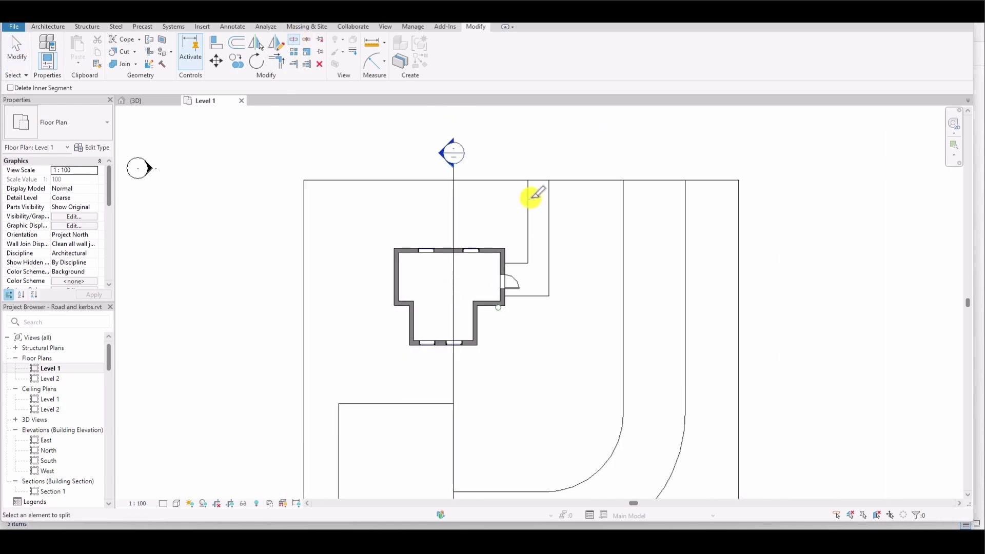
pyautogui.click(495, 179)
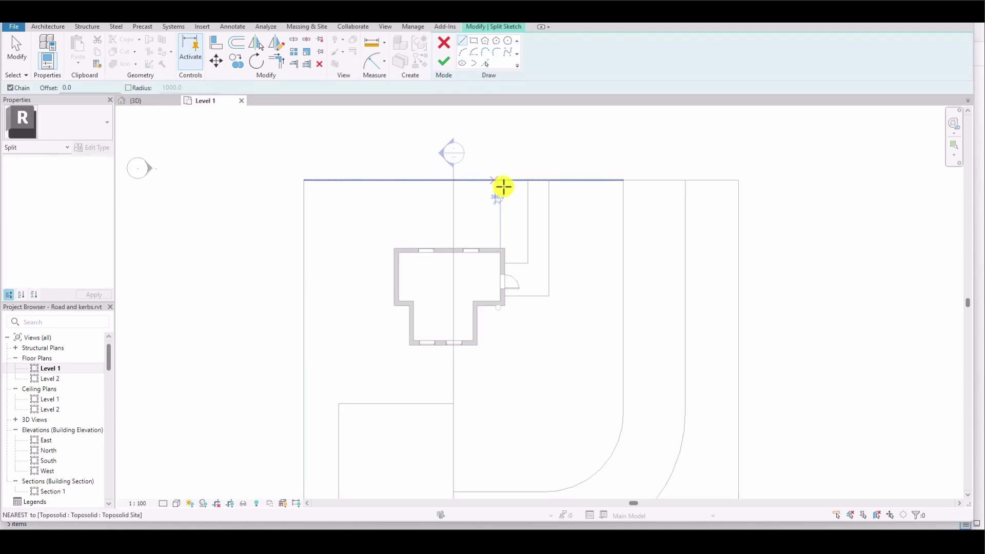
pyautogui.scroll(2, 532, 204)
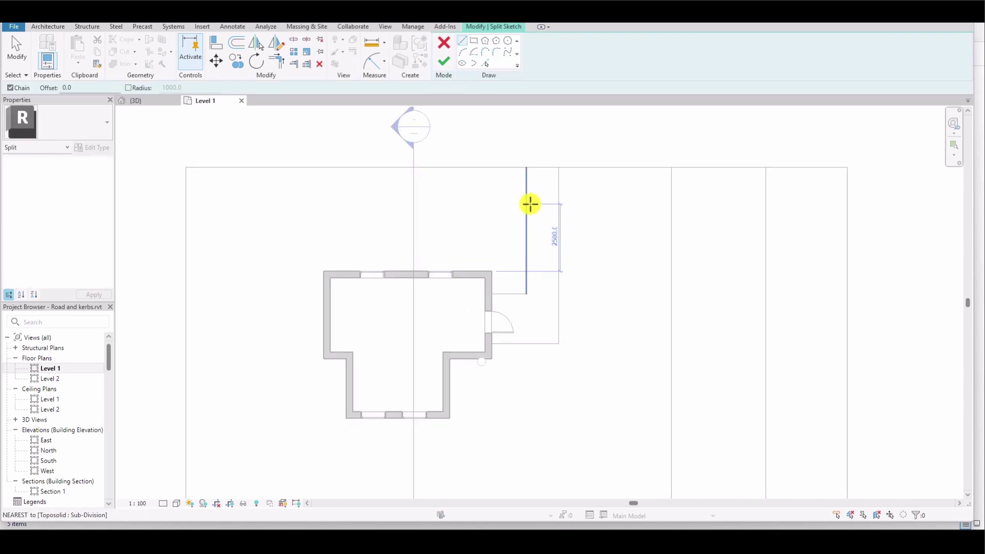
pyautogui.click(486, 63)
pyautogui.click(535, 170)
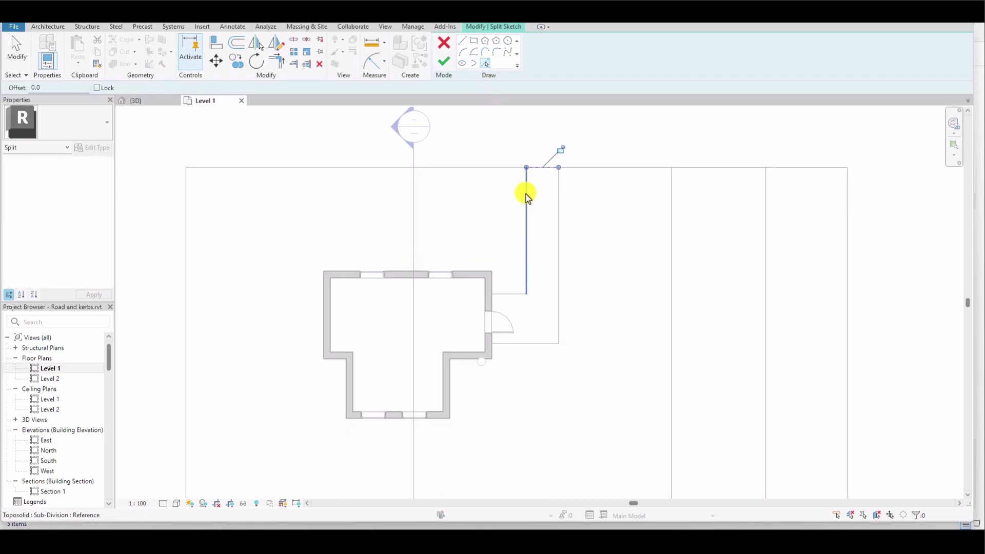
pyautogui.click(526, 196)
pyautogui.click(512, 294)
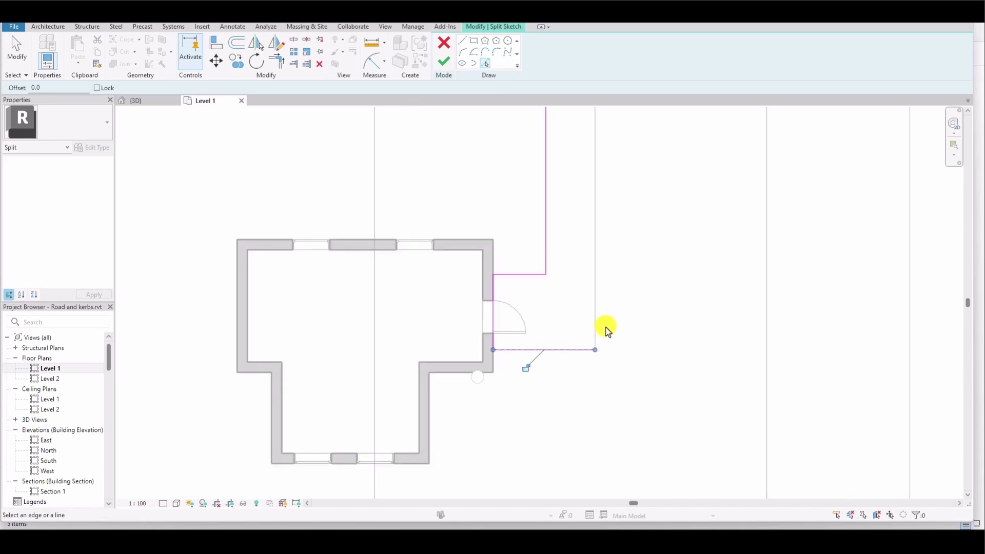
pyautogui.click(594, 330)
pyautogui.scroll(-2, 585, 351)
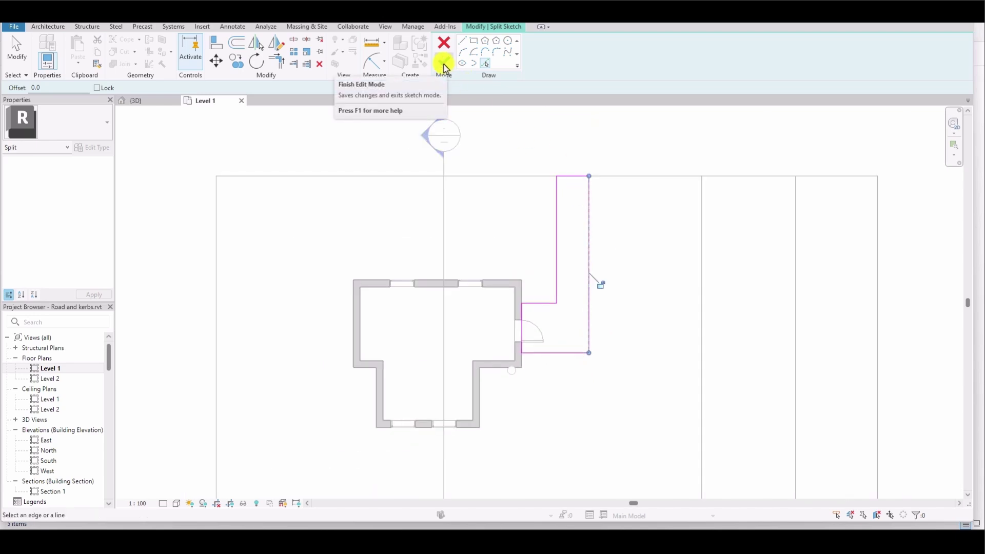
# Step: Finish the split, delete the instances that cannot be sub-divided, and inspect the path's end at the site edge in 3D
pyautogui.click(445, 65)
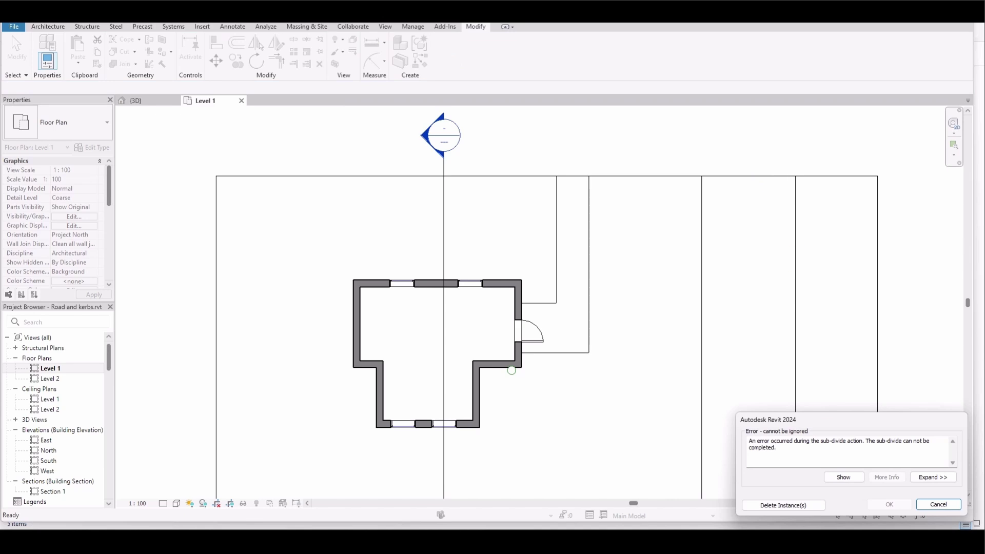
pyautogui.click(773, 506)
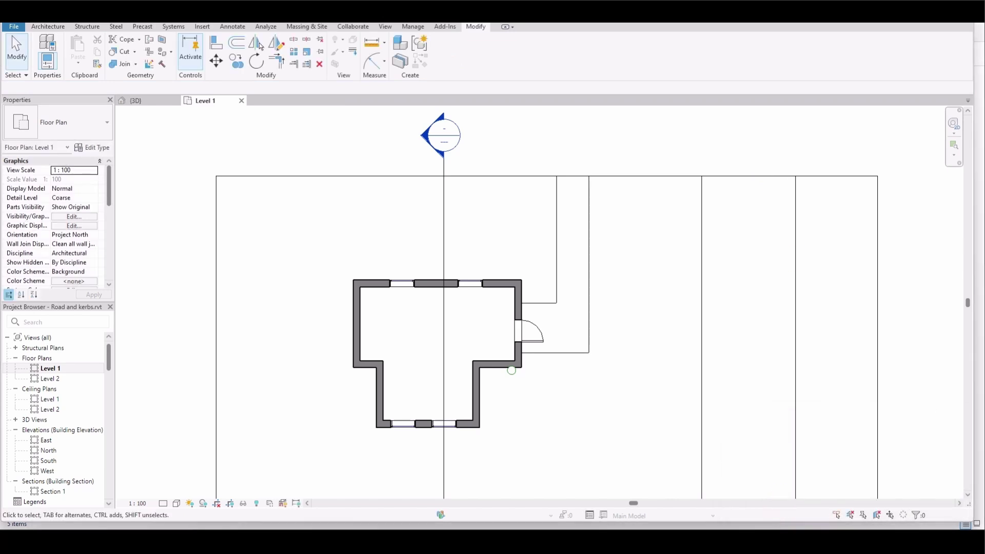
pyautogui.click(153, 103)
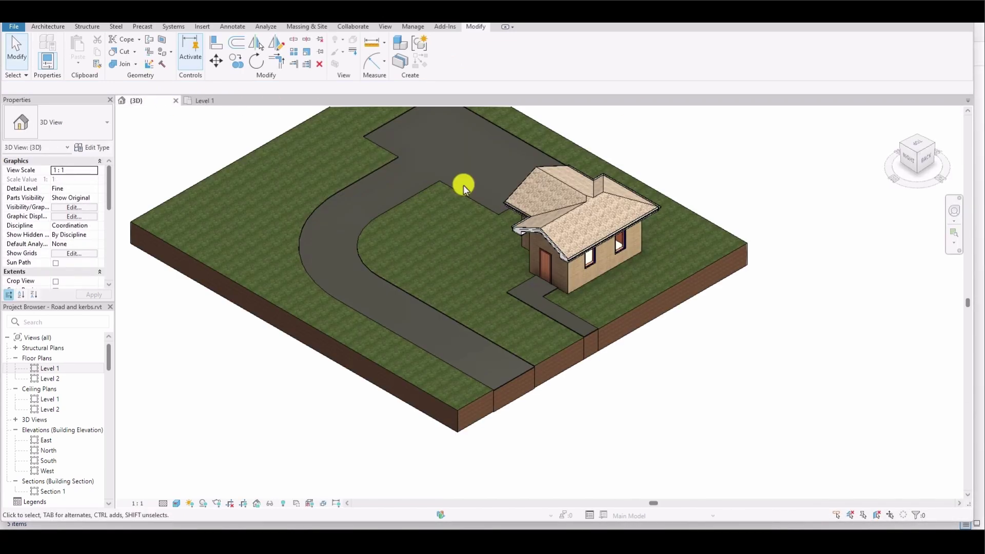
pyautogui.scroll(5, 622, 352)
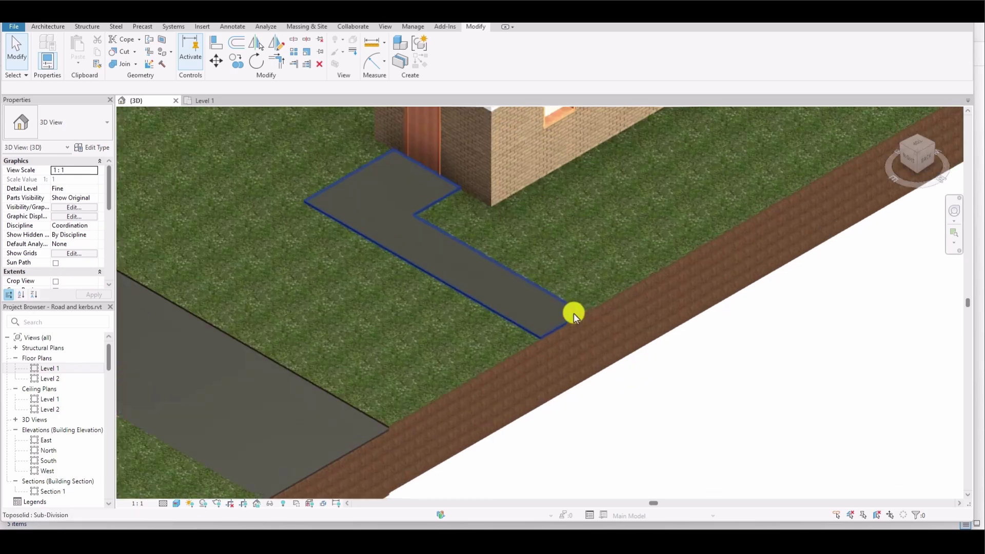
pyautogui.scroll(3, 578, 327)
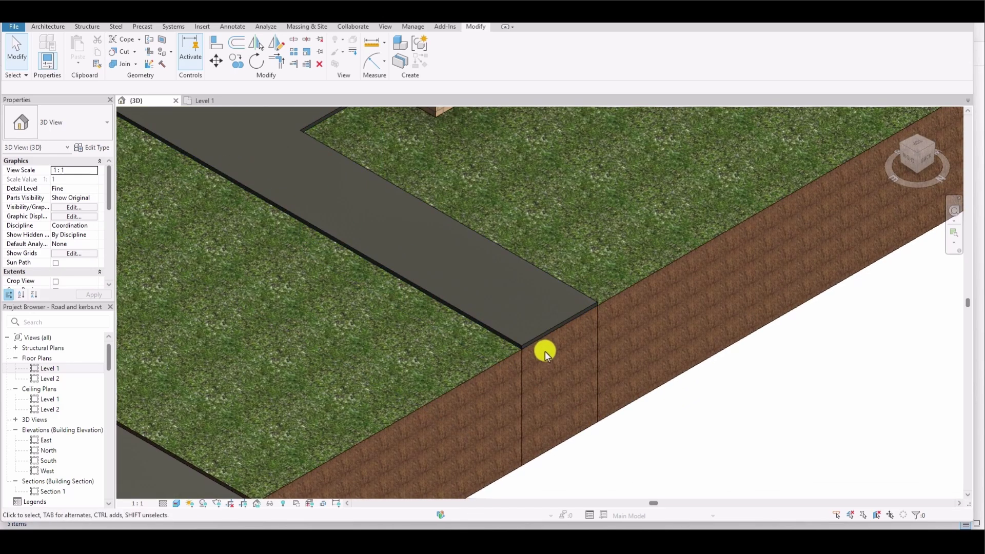
pyautogui.scroll(-4, 638, 315)
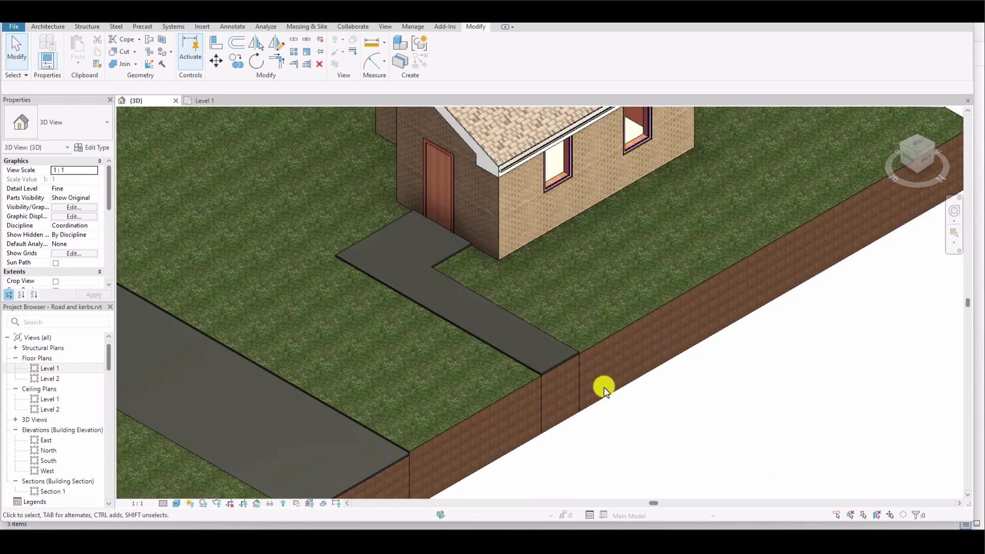
# Step: Duplicate the type of the toposolid piece beneath the path as "Path"
pyautogui.click(565, 362)
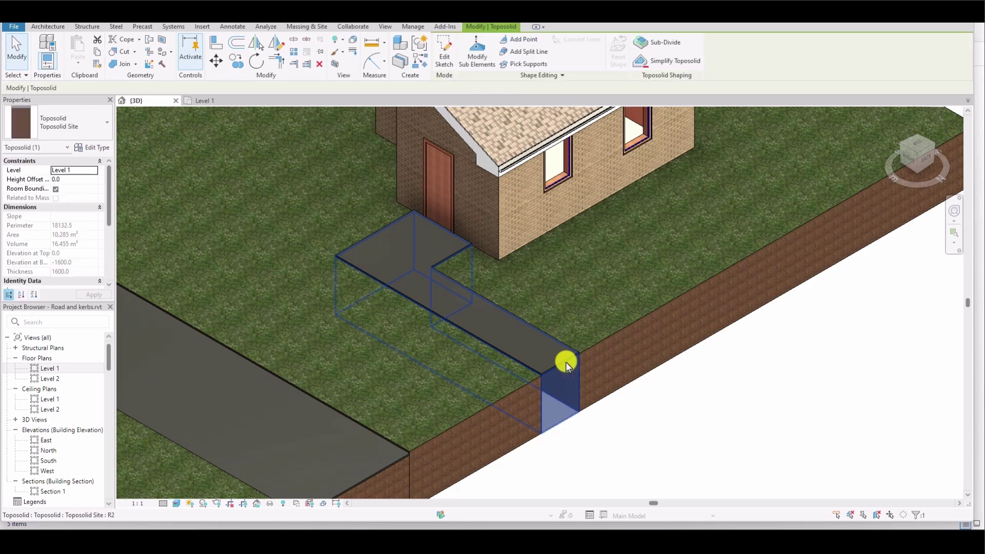
pyautogui.click(92, 147)
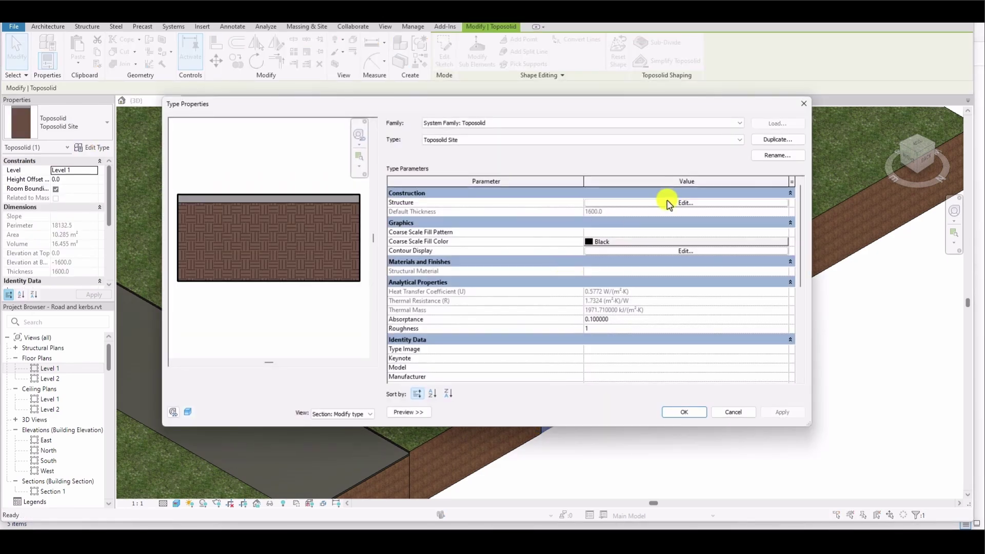
pyautogui.click(773, 141)
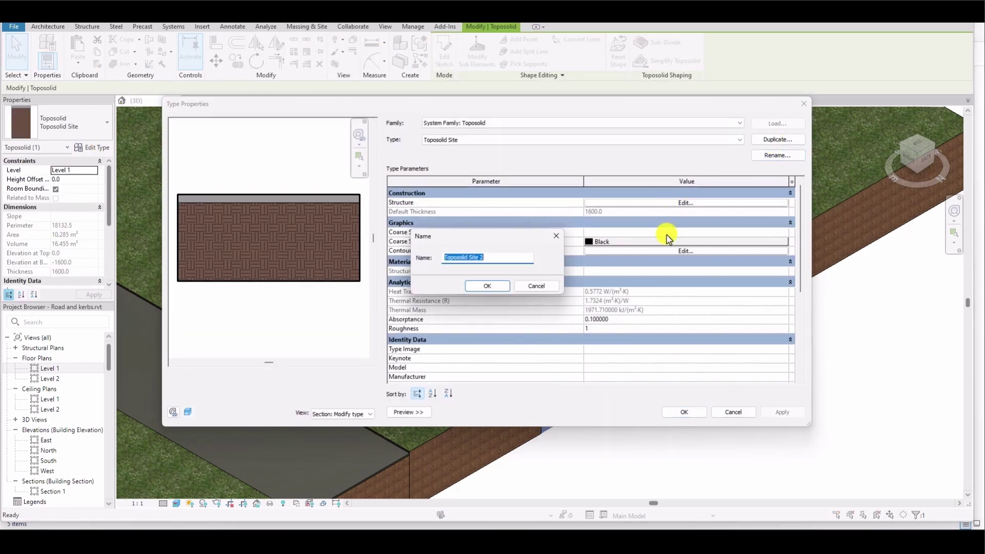
pyautogui.write('path')
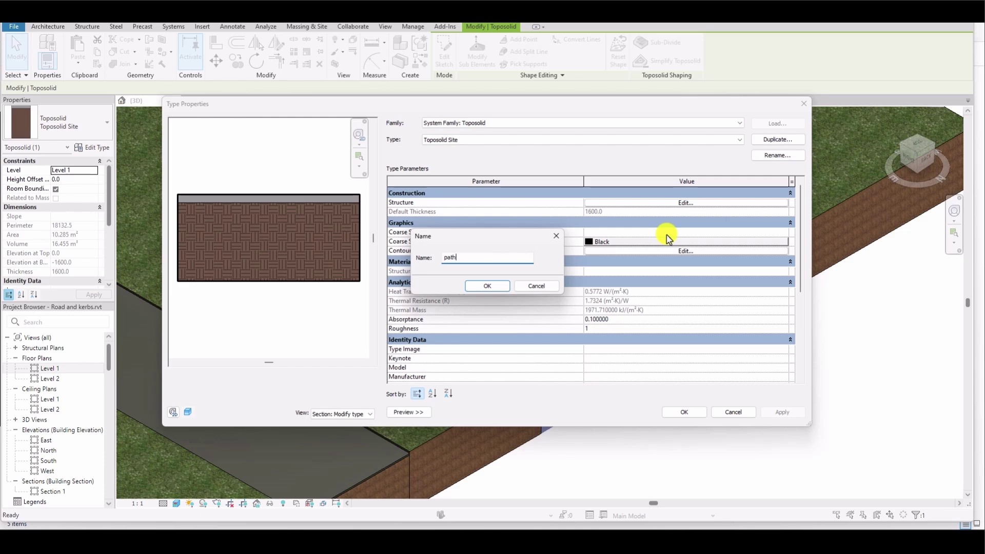
pyautogui.click(498, 286)
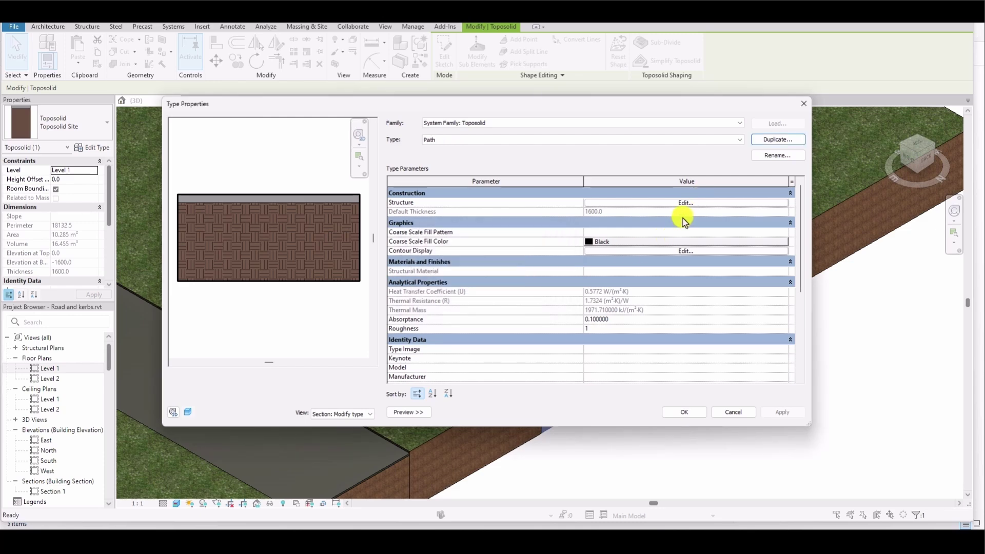
# Step: Delete the Grass layer from the Path type's structure and set the Earth layer's thickness to 1550 mm
pyautogui.click(685, 203)
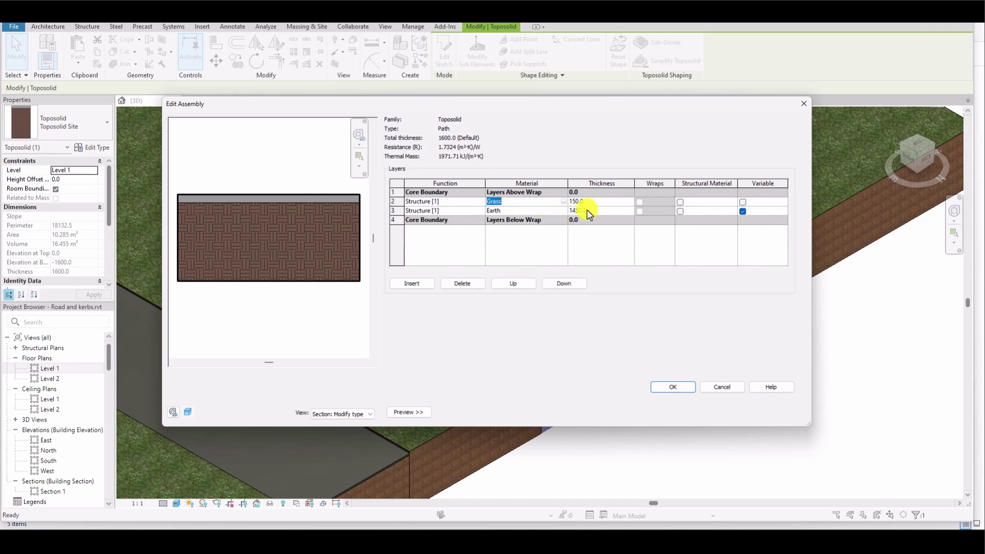
pyautogui.click(464, 284)
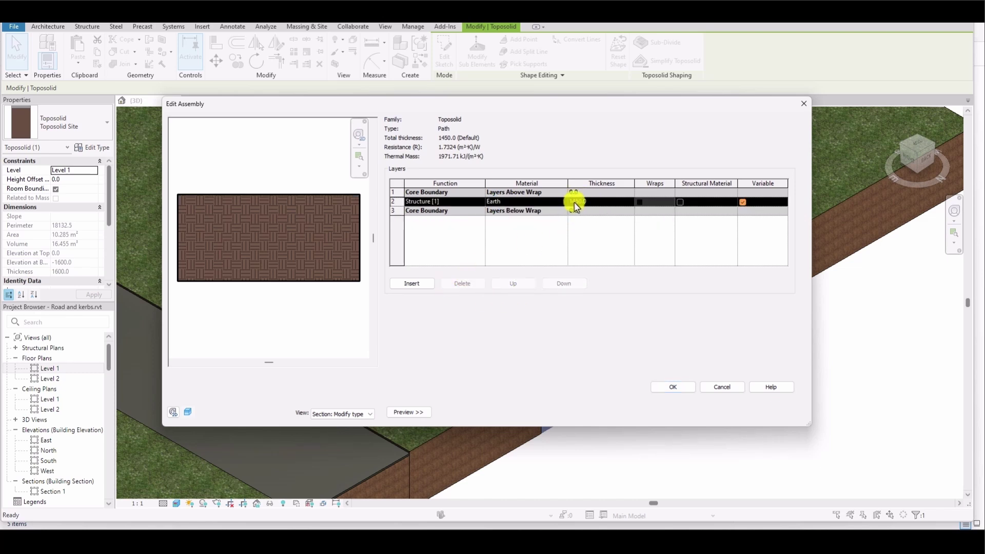
pyautogui.click(575, 204)
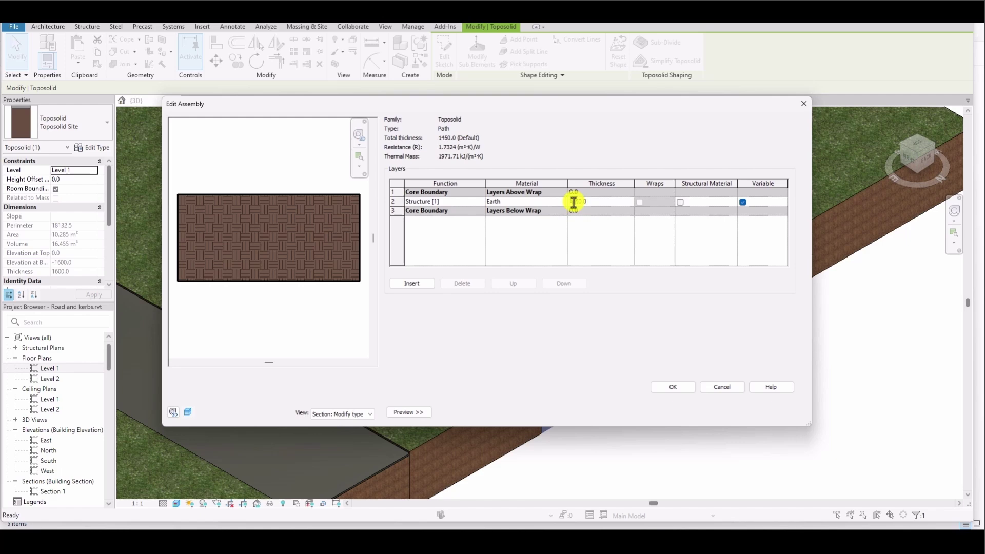
pyautogui.click(682, 388)
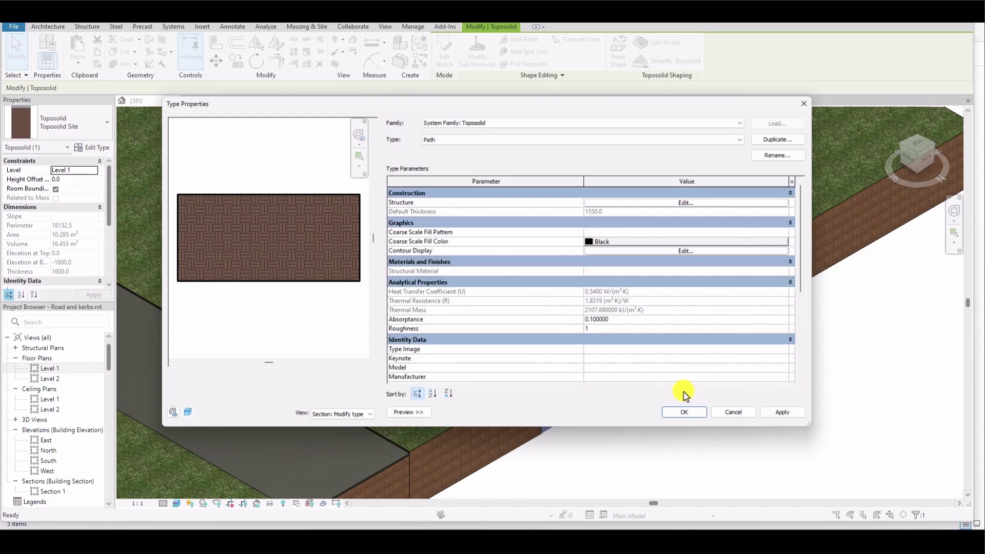
pyautogui.click(694, 413)
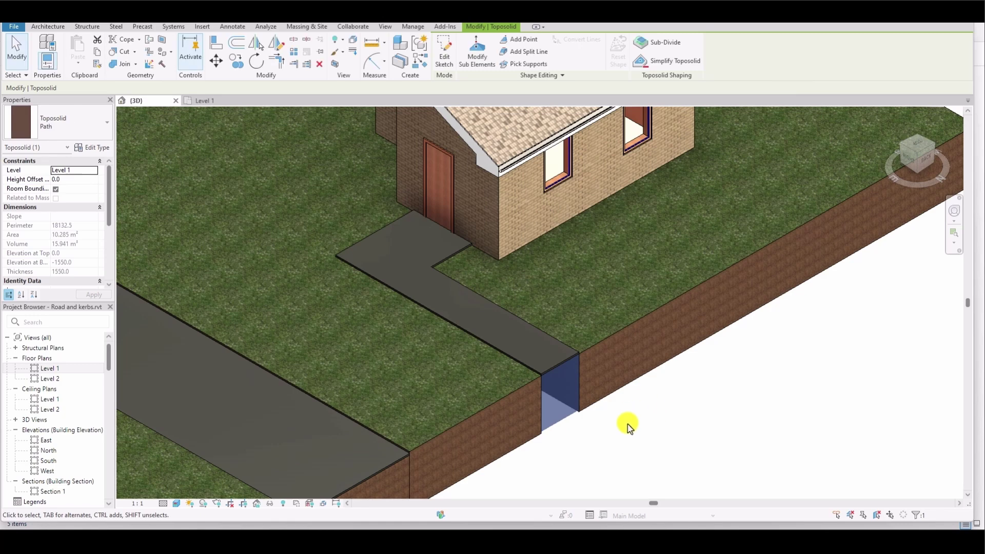
pyautogui.click(624, 449)
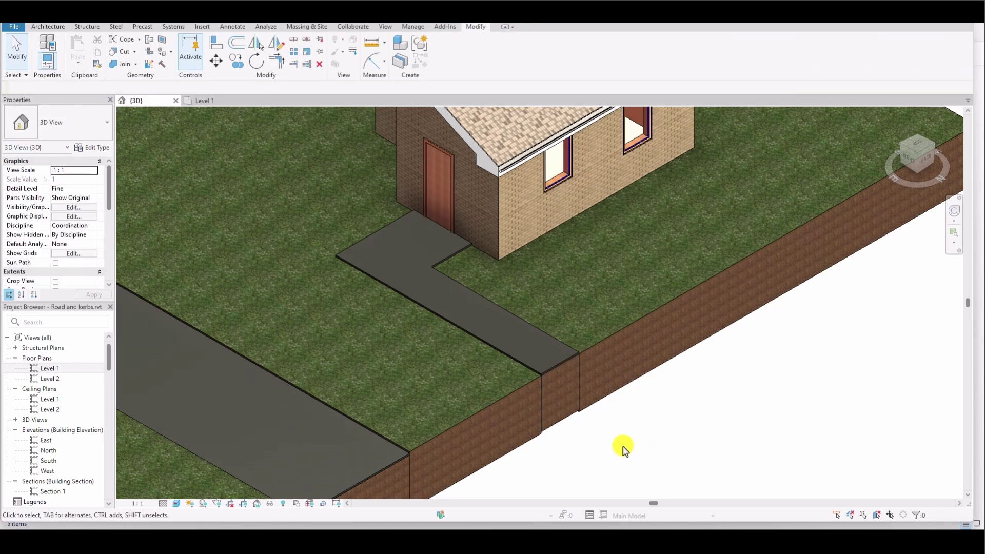
# Step: Set the height offset of the toposolid piece beneath the path to -50 mm
pyautogui.click(562, 365)
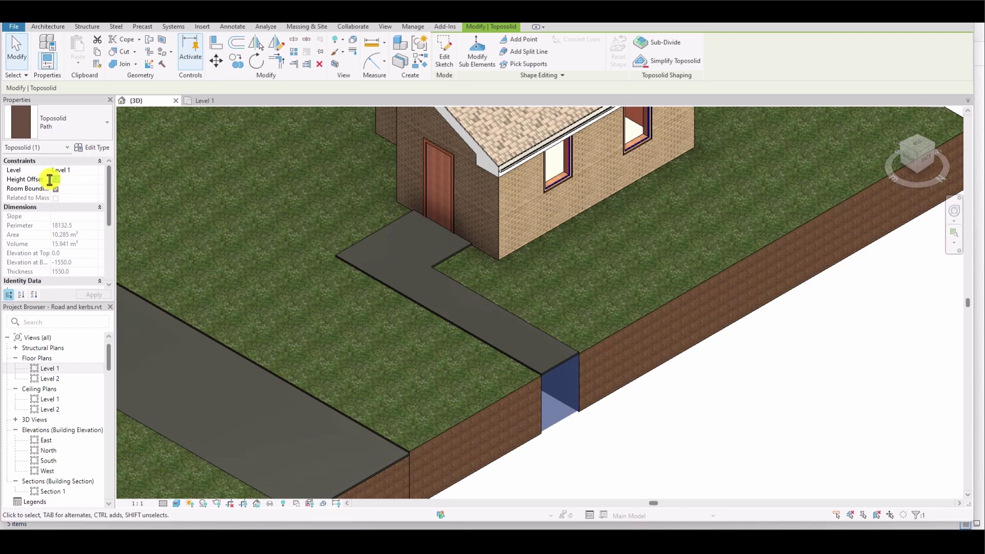
pyautogui.press('BackSpace')
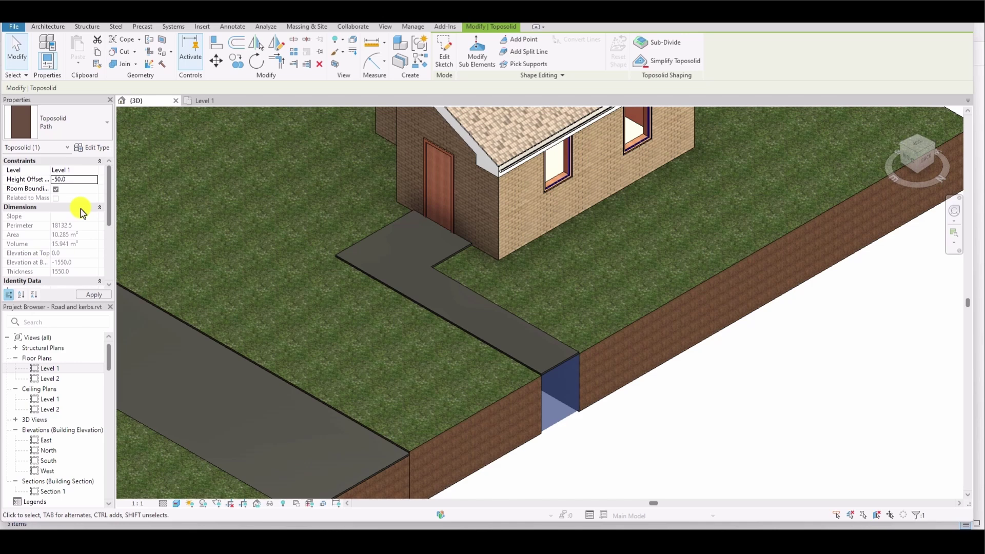
pyautogui.press('Return')
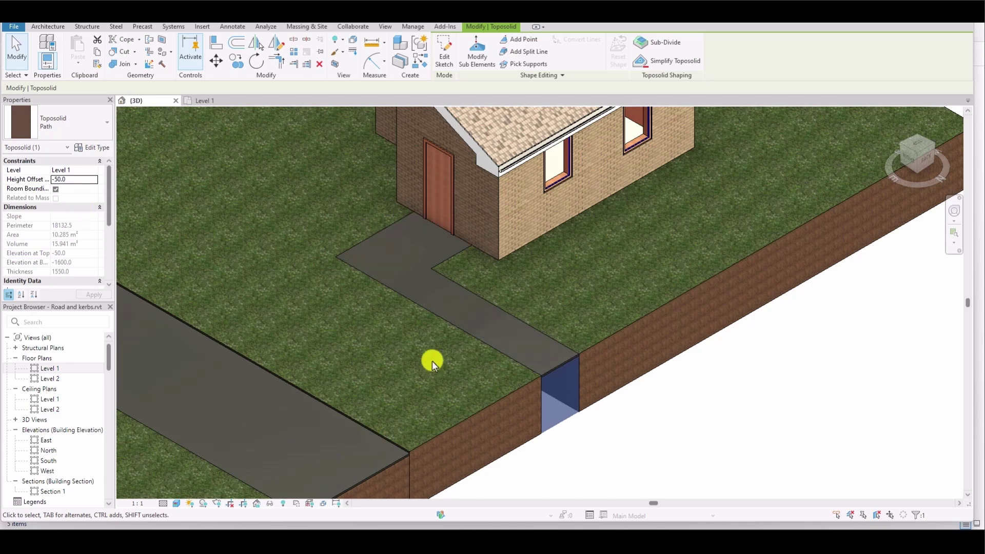
pyautogui.click(661, 415)
# Step: Examine how the path's surface meets the surrounding ground in the back view, and return to the home view of the whole site
pyautogui.scroll(5, 576, 355)
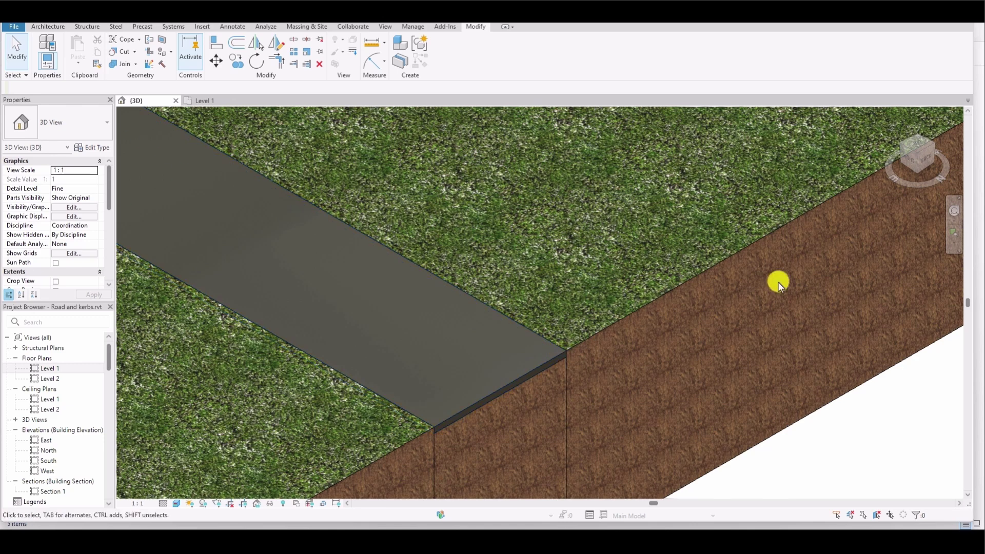
pyautogui.click(923, 163)
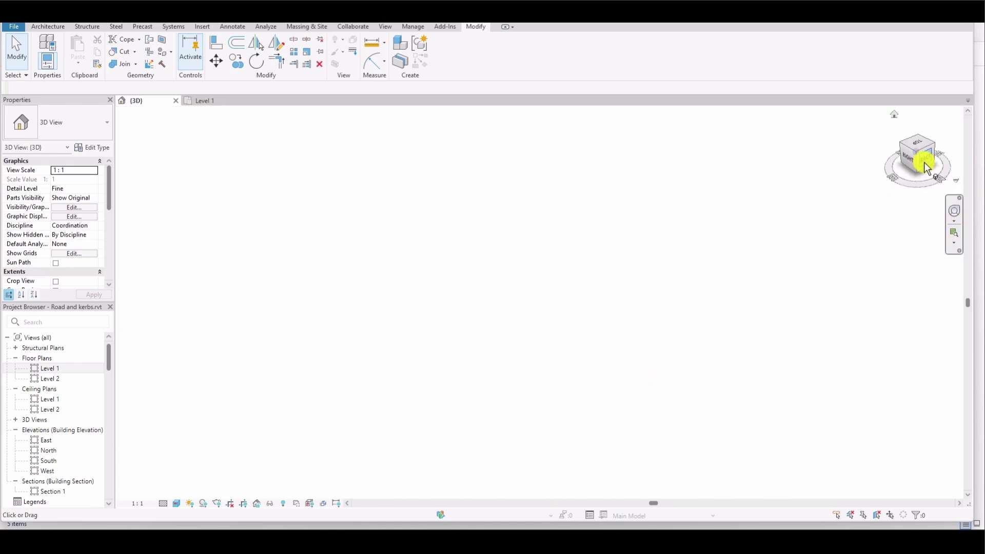
pyautogui.scroll(6, 541, 315)
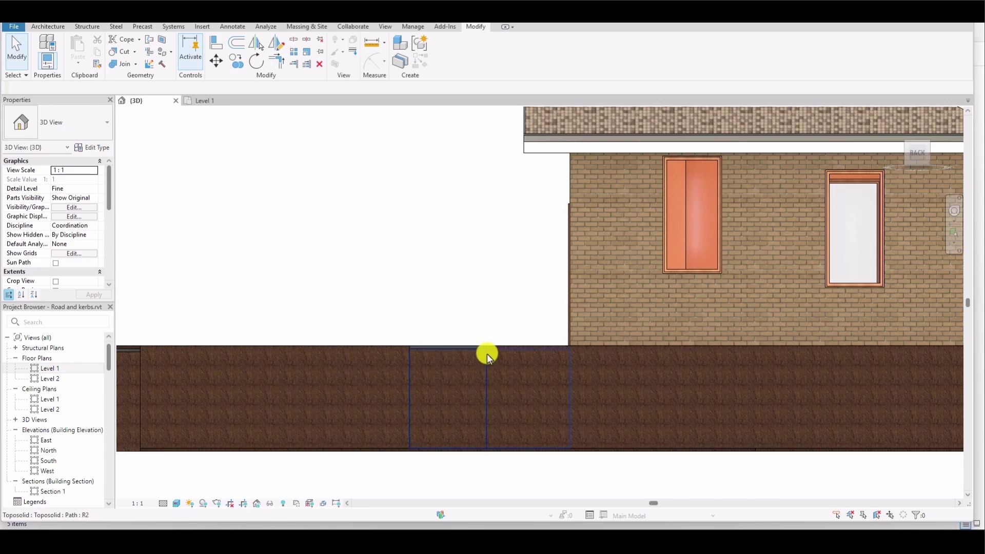
pyautogui.scroll(3, 487, 353)
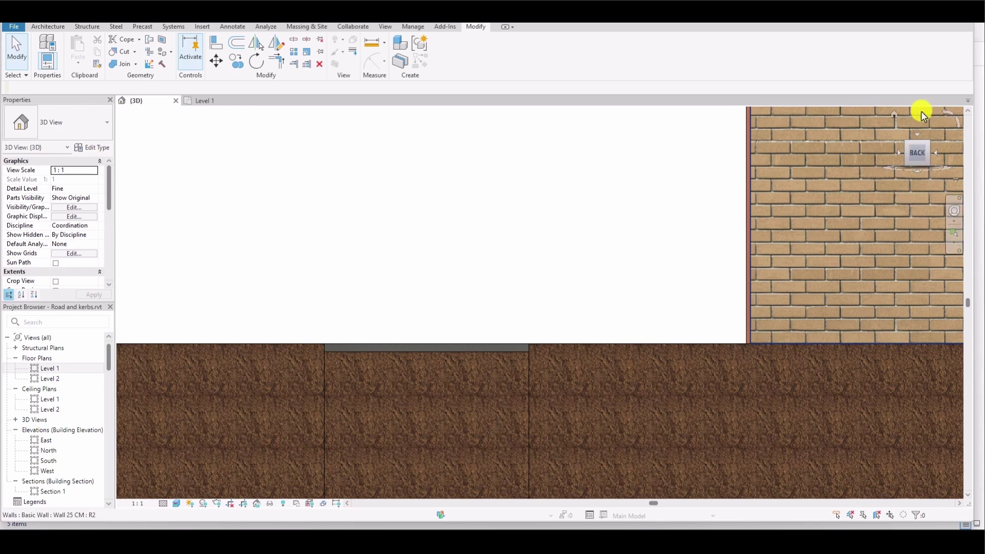
pyautogui.click(895, 115)
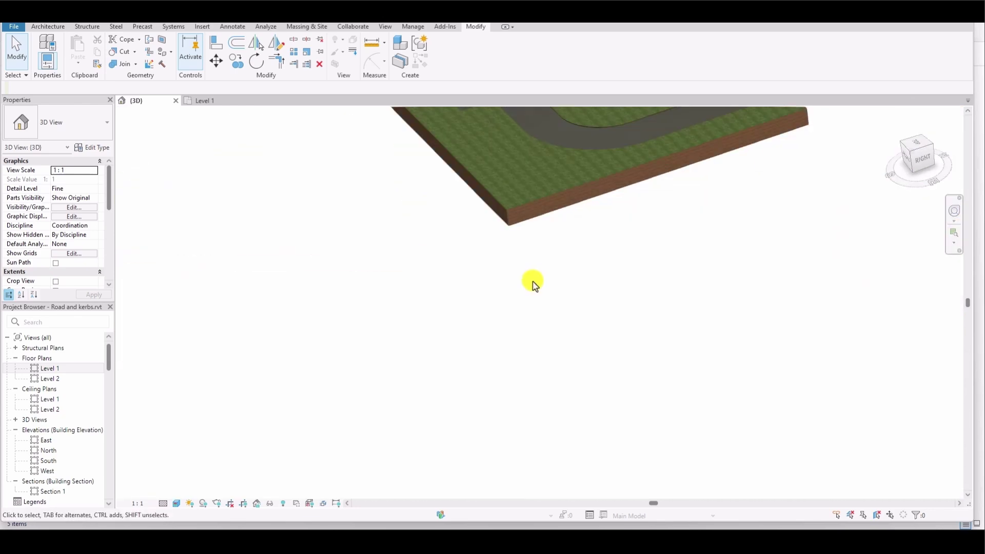
pyautogui.middleClick(541, 280)
pyautogui.middleClick(542, 281)
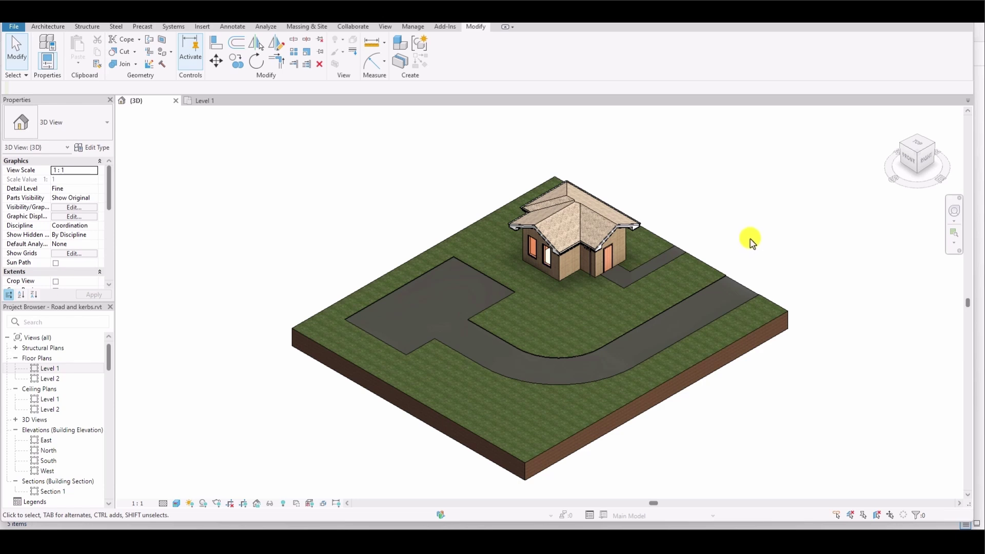
# Step: Start a sub-division of the site toposolid in the Level 1 plan and pick all edges of the road and parking area as its boundary
pyautogui.click(202, 101)
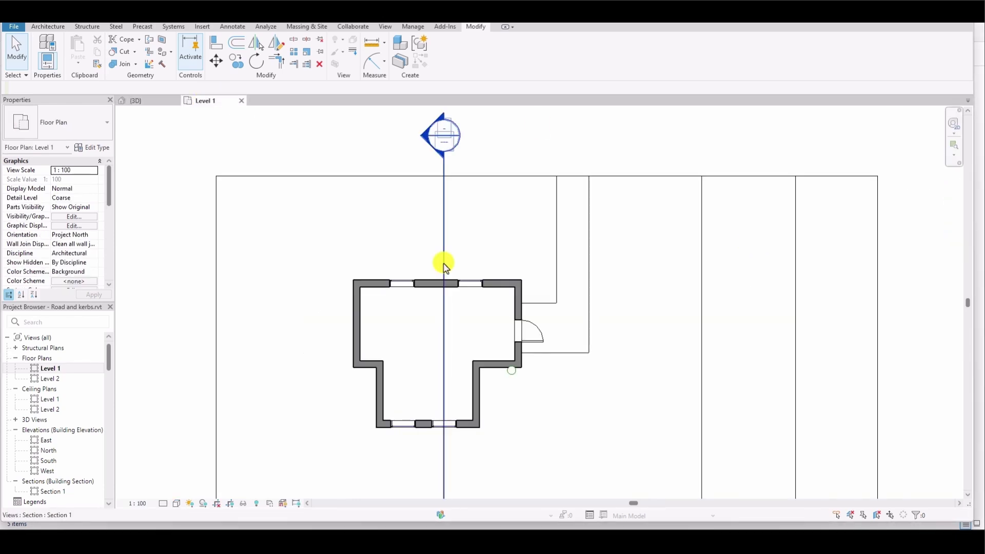
pyautogui.scroll(-5, 444, 264)
pyautogui.click(616, 240)
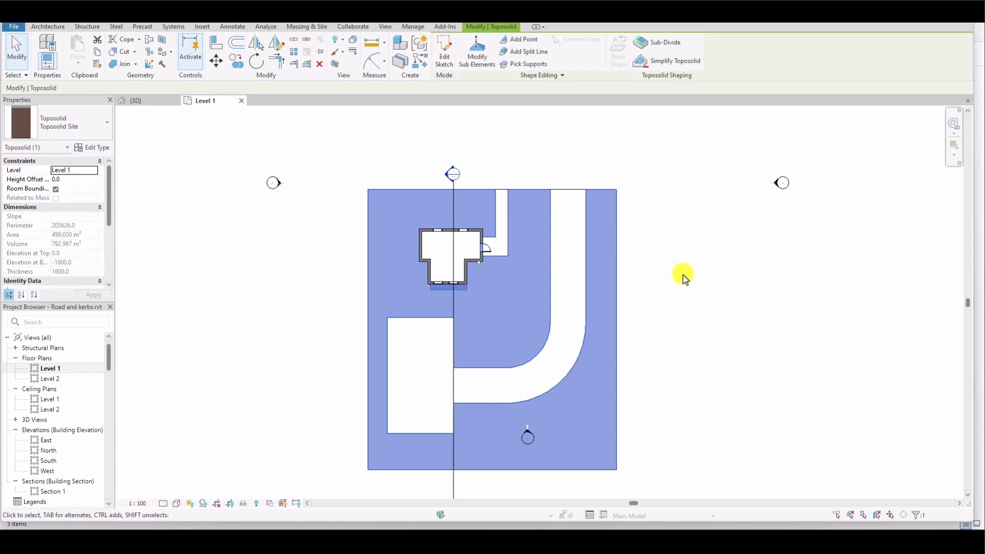
pyautogui.click(653, 45)
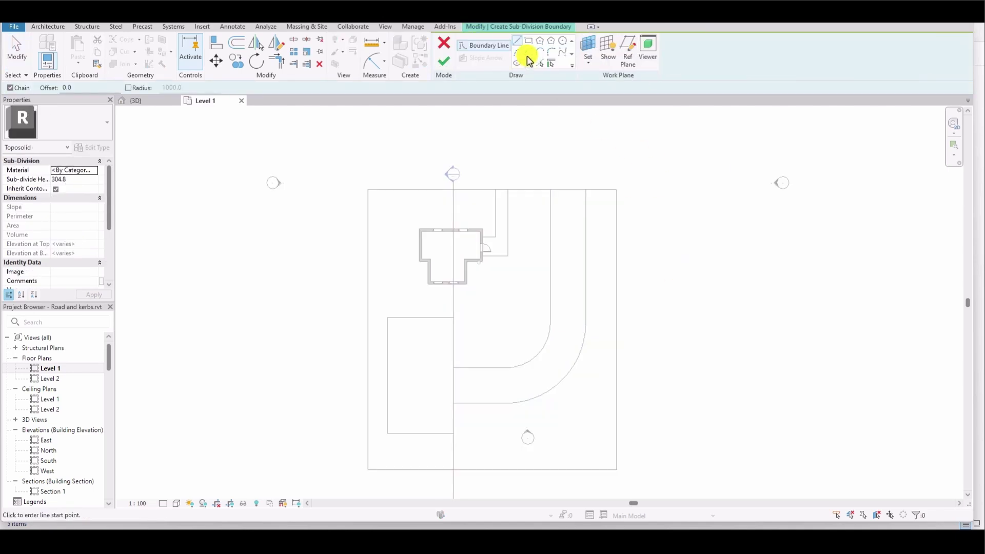
pyautogui.click(540, 63)
pyautogui.click(586, 218)
pyautogui.click(582, 346)
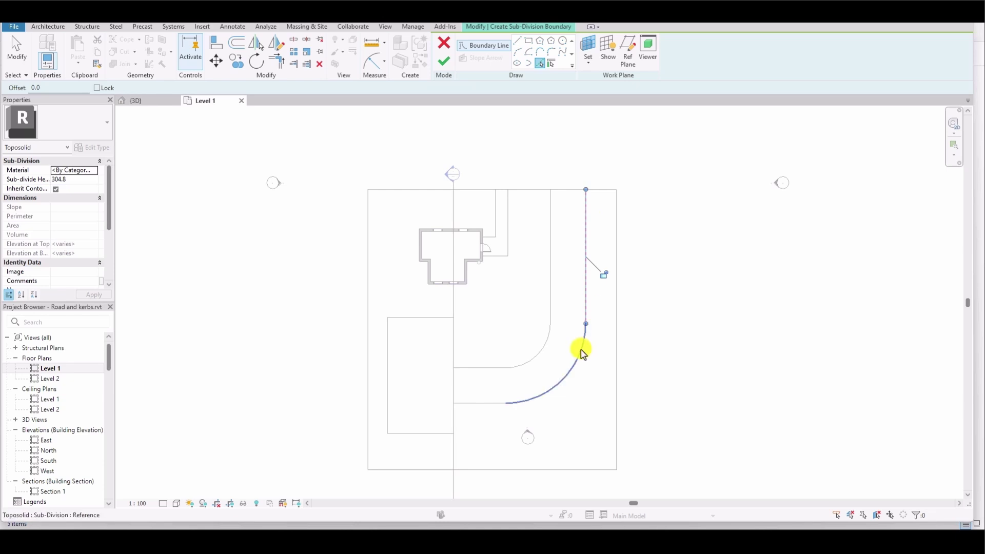
pyautogui.click(495, 404)
pyautogui.click(405, 318)
pyautogui.click(453, 347)
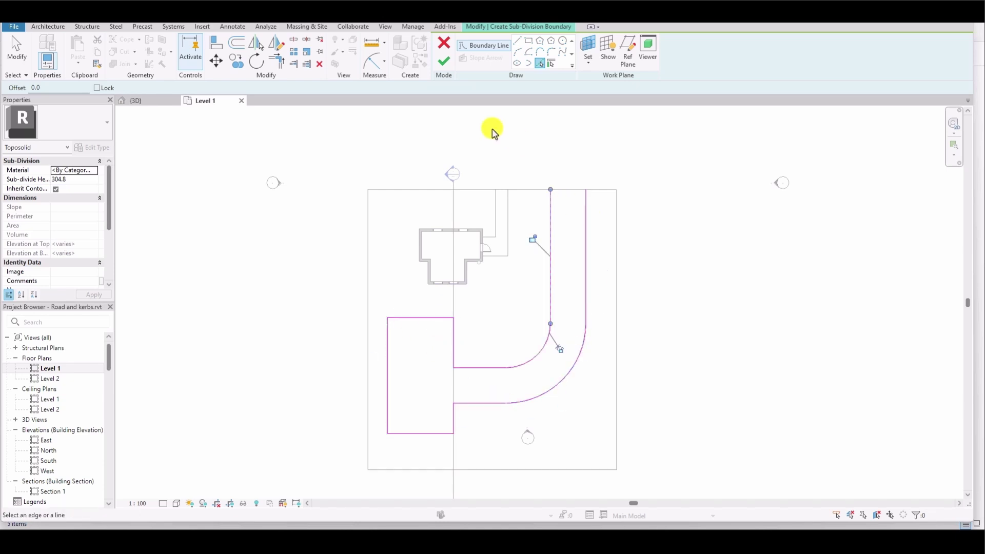
# Step: Offset a copy of the whole road and parking boundary chain outward by 100 mm
pyautogui.click(237, 44)
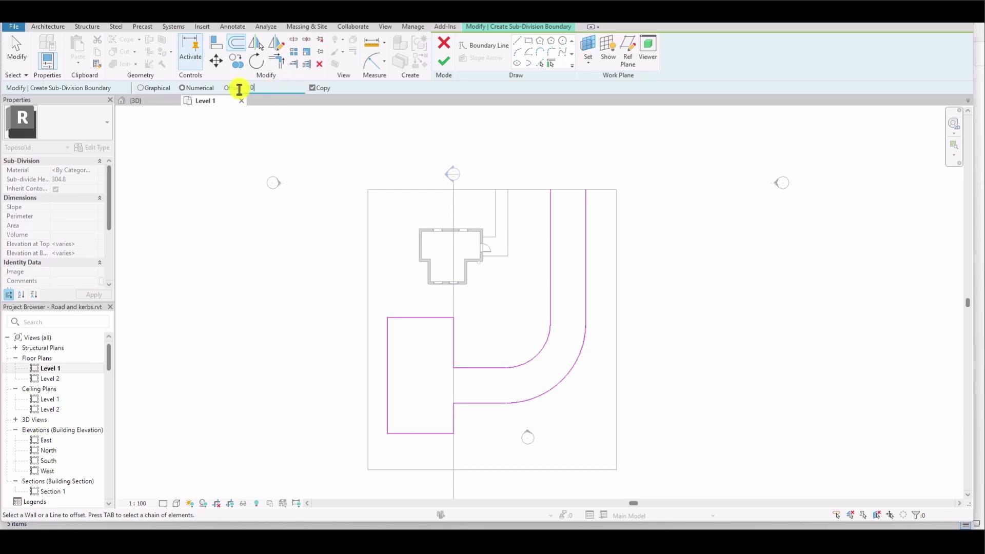
pyautogui.press('Return')
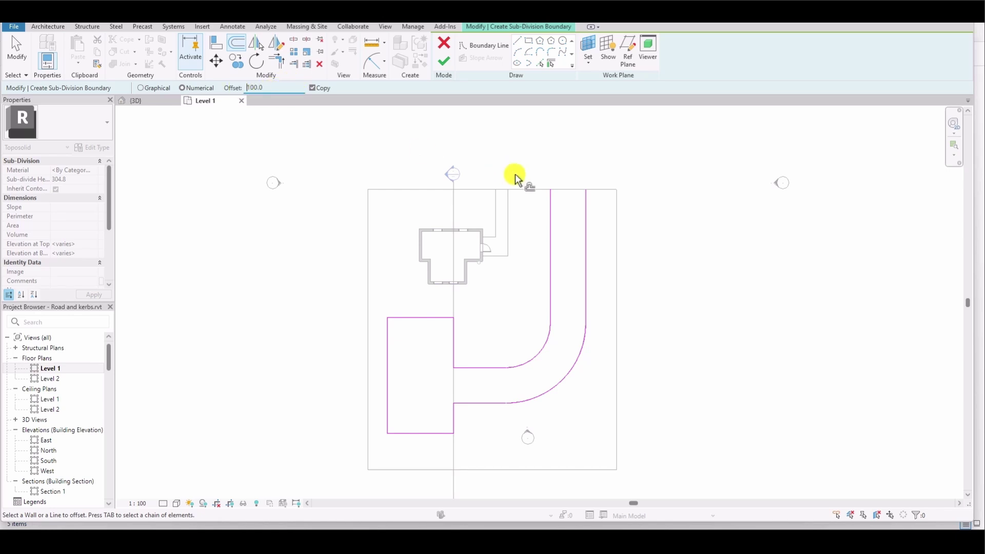
pyautogui.press('Tab')
pyautogui.click(589, 237)
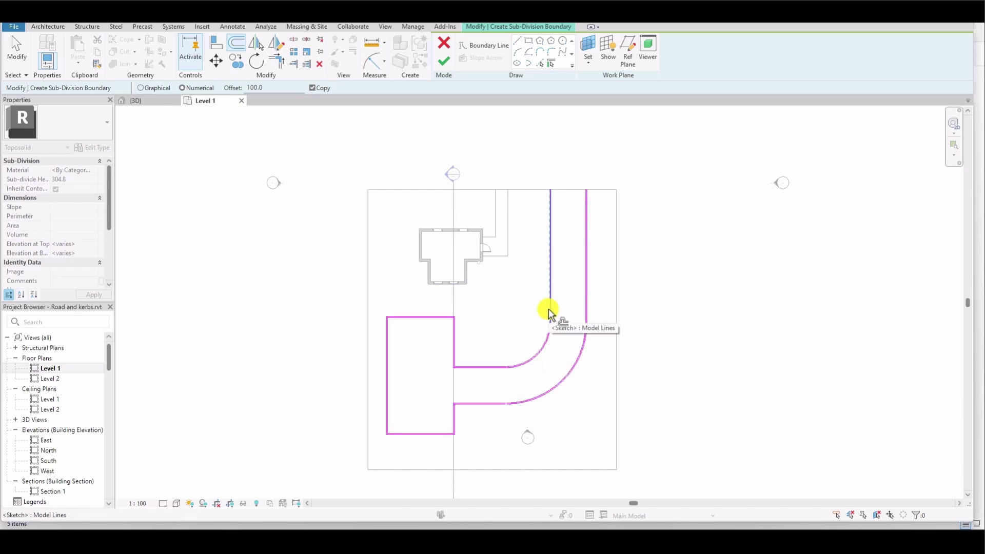
# Step: Close both open ends of the kerb outline with short lines along the site edge where the road exits
pyautogui.click(517, 41)
pyautogui.scroll(5, 589, 182)
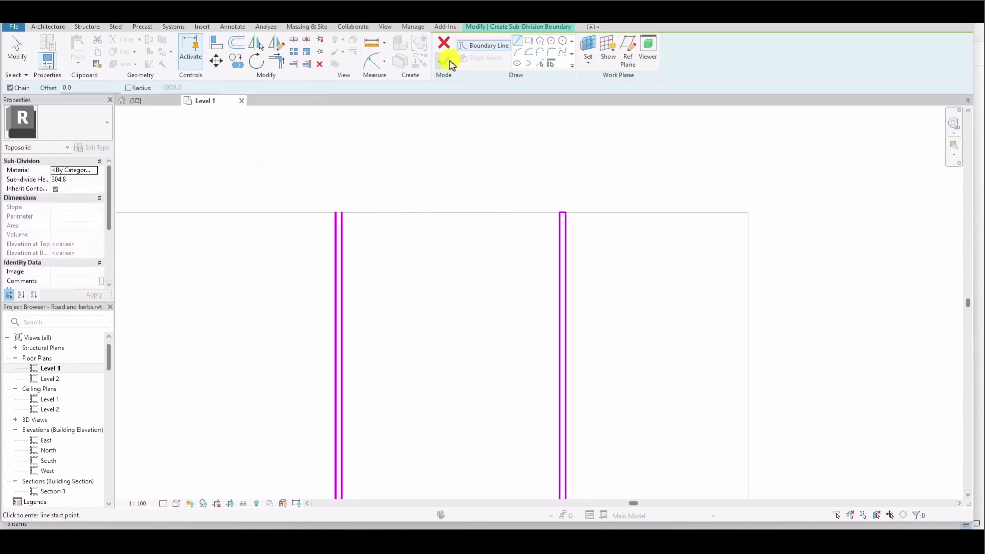
pyautogui.click(518, 44)
pyautogui.click(336, 213)
pyautogui.rightClick(340, 211)
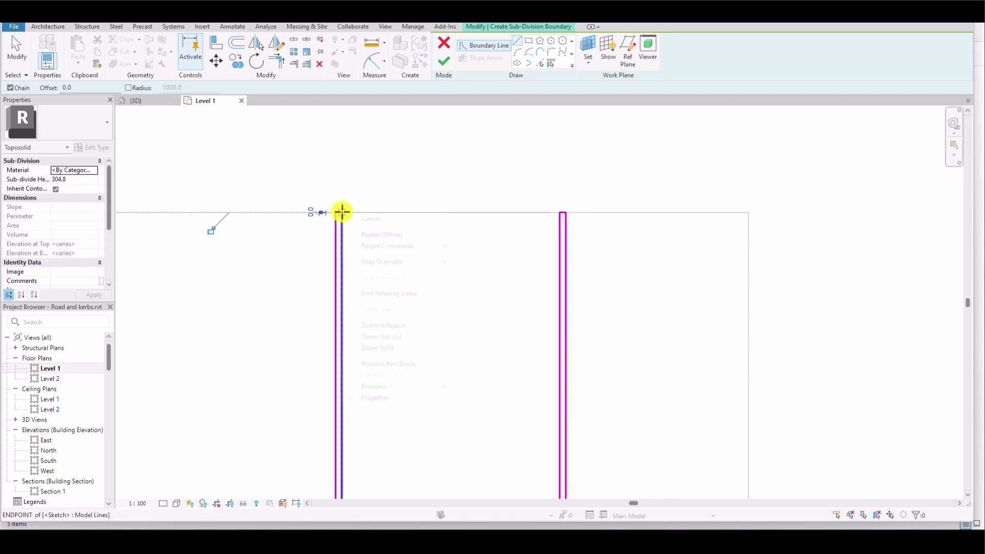
pyautogui.click(378, 345)
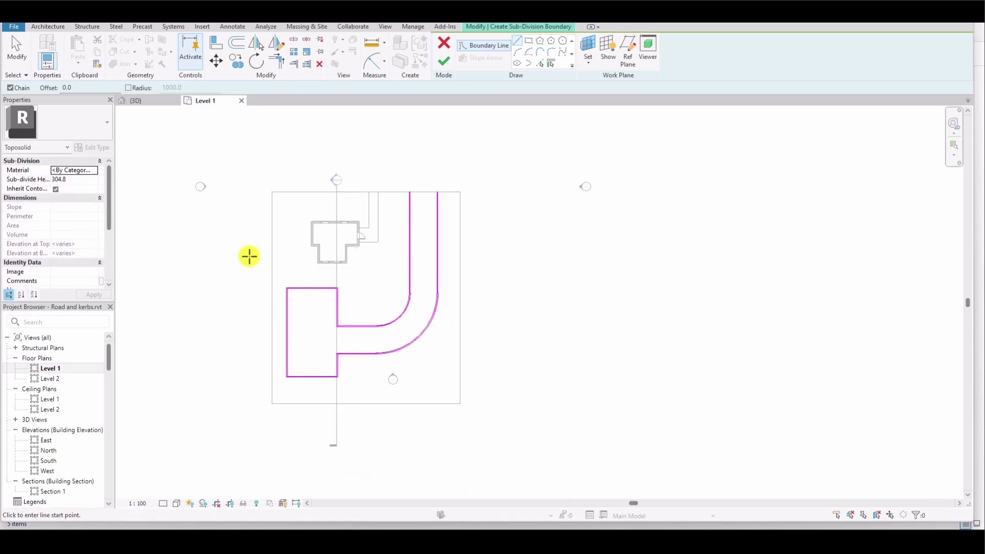
# Step: Set the sub-division height to 300 mm and its material to Concrete, Cast In Situ, and try to finish the sketch
pyautogui.click(72, 179)
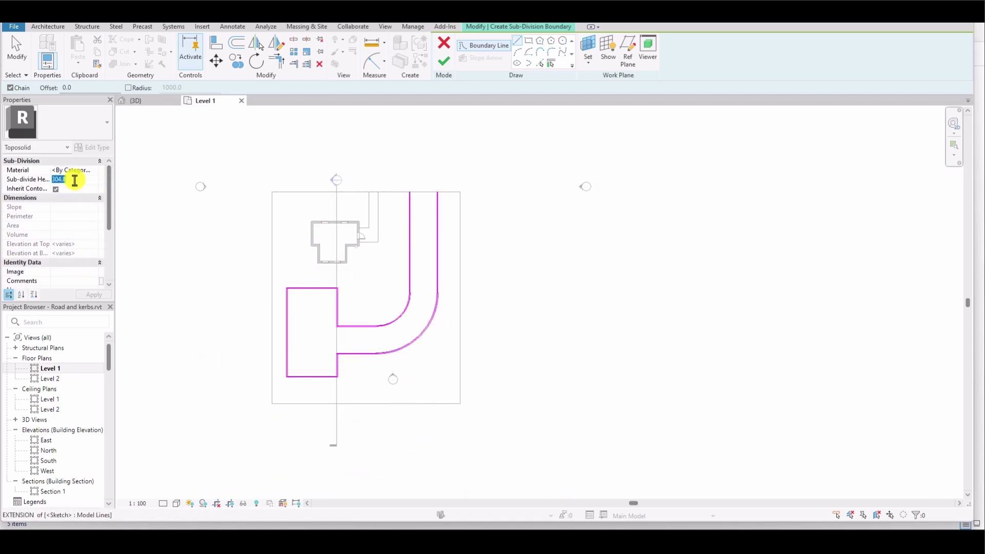
pyautogui.write('300')
pyautogui.doubleClick(94, 173)
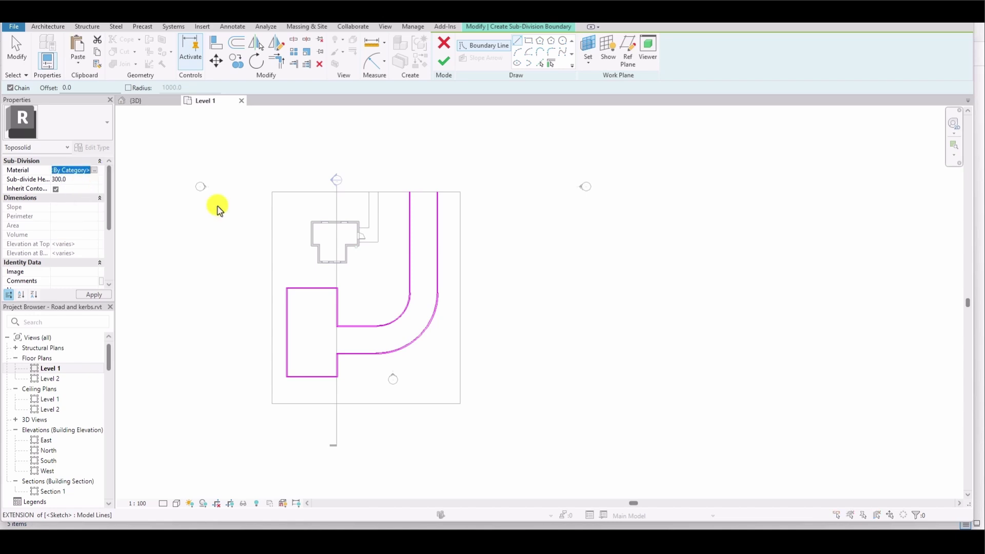
pyautogui.scroll(1, 394, 198)
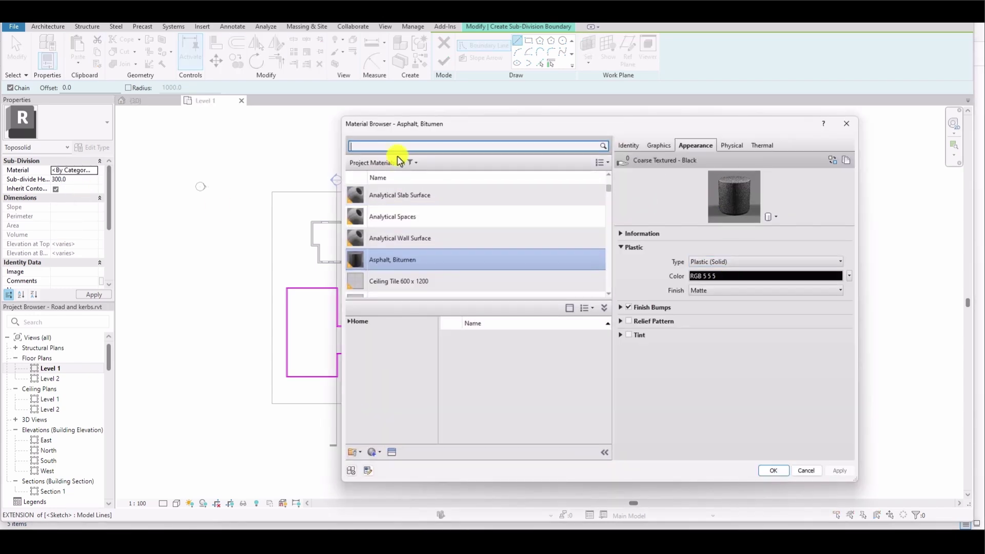
pyautogui.write('concrete')
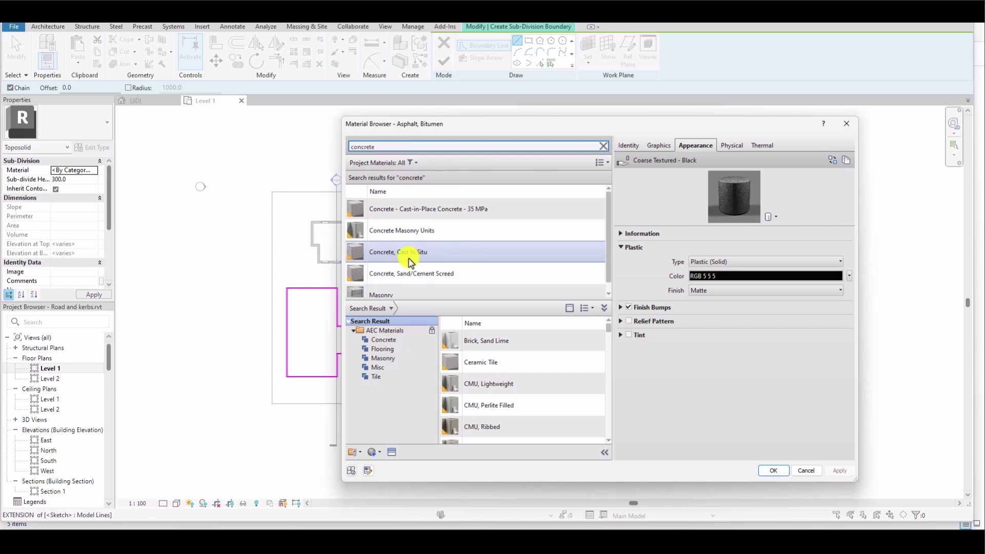
pyautogui.click(410, 262)
pyautogui.click(774, 471)
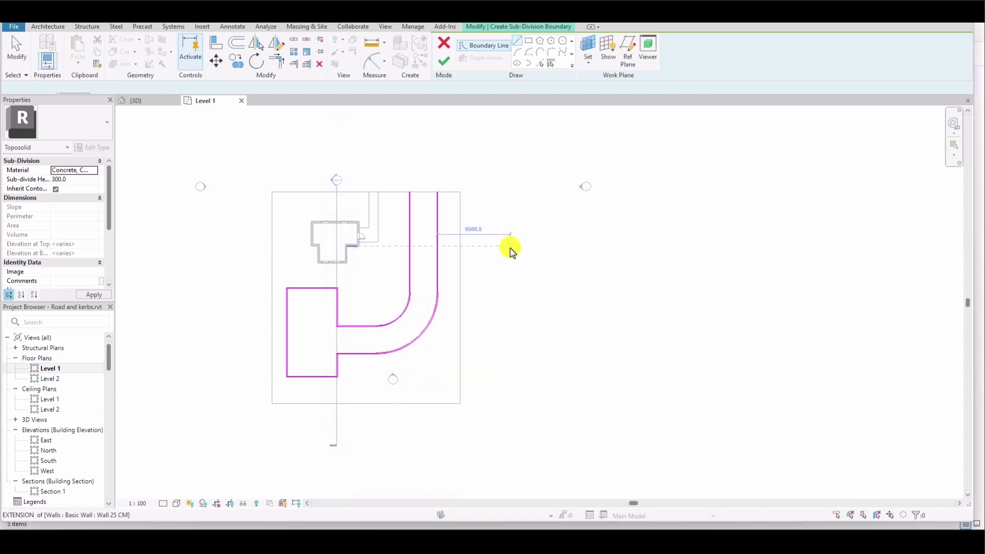
pyautogui.click(443, 61)
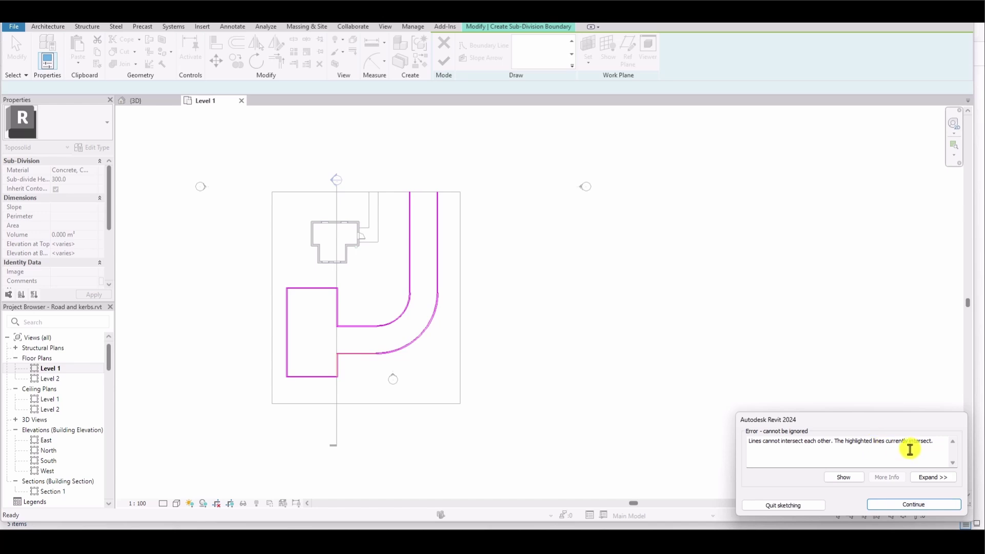
pyautogui.click(898, 507)
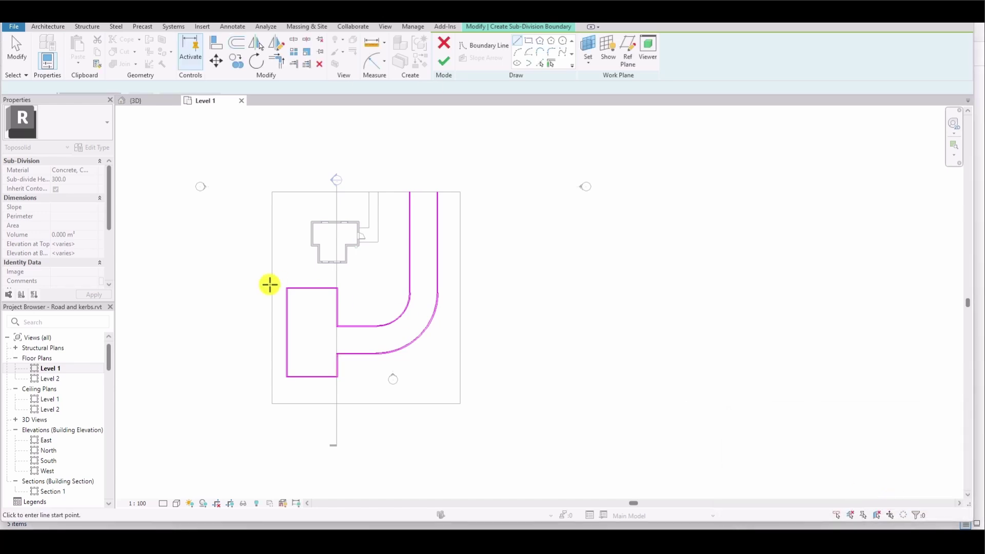
# Step: Trim the crossing offset lines at the corners where the road meets the parking area, and finish the kerb sub-division
pyautogui.scroll(4, 363, 330)
pyautogui.scroll(6, 405, 300)
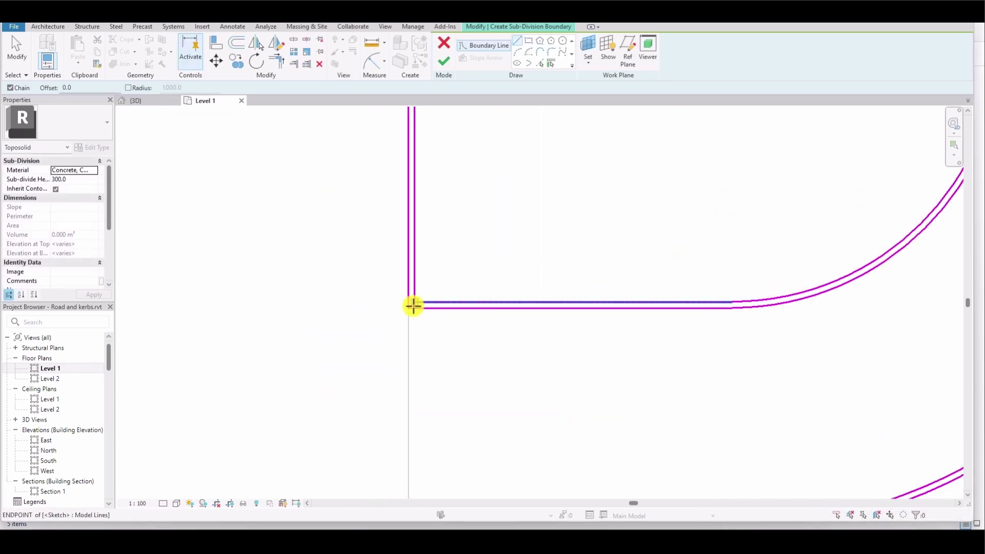
pyautogui.click(294, 63)
pyautogui.click(434, 298)
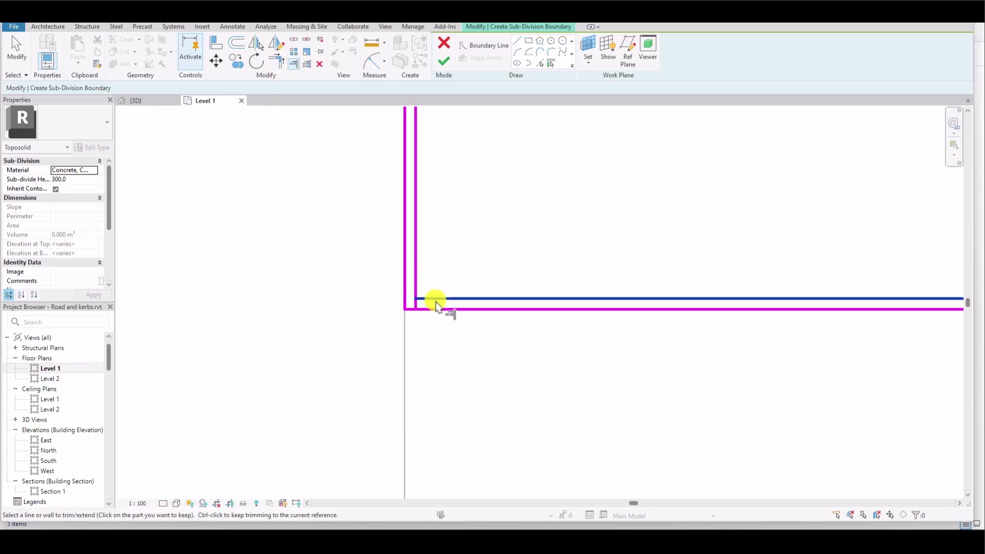
pyautogui.click(415, 275)
pyautogui.scroll(-3, 359, 298)
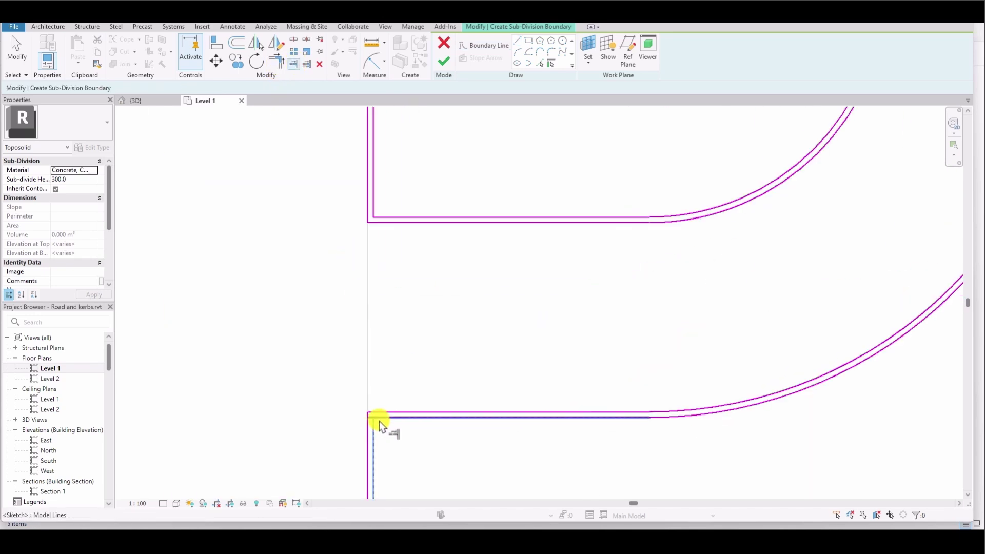
pyautogui.scroll(-4, 404, 334)
pyautogui.scroll(4, 407, 161)
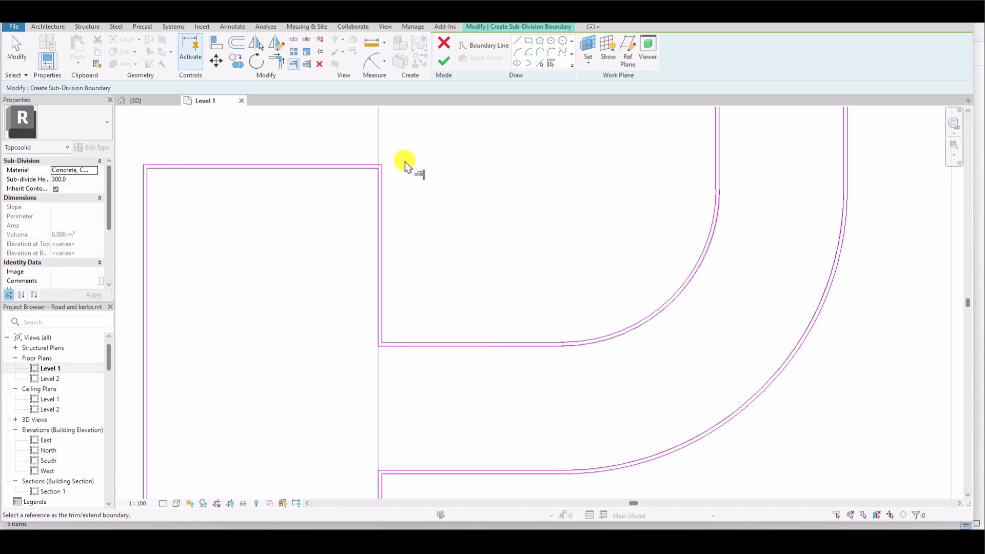
pyautogui.scroll(-6, 356, 222)
pyautogui.scroll(-3, 365, 255)
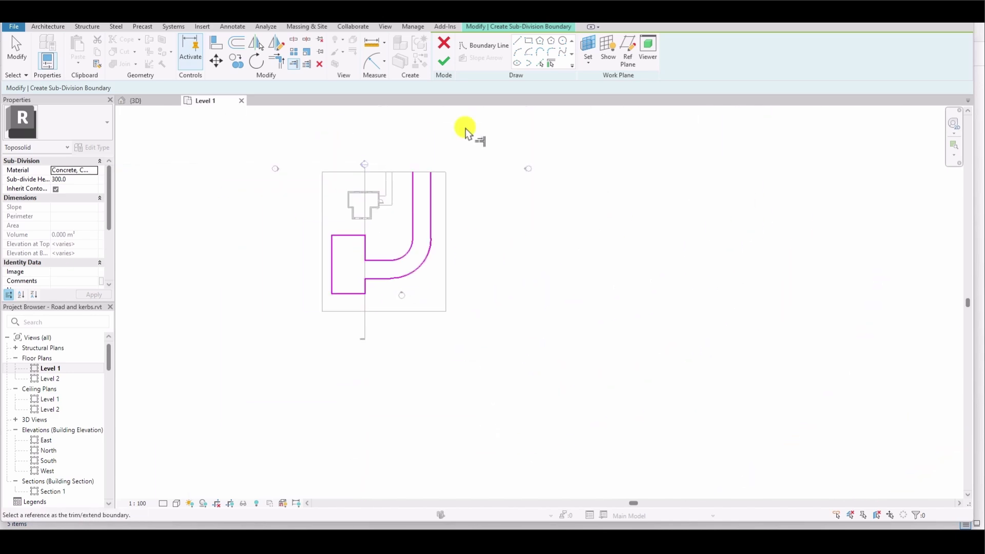
pyautogui.click(444, 60)
# Step: Examine the concrete kerb in the 3D view from the back right side, including its ends at the site edge
pyautogui.click(156, 104)
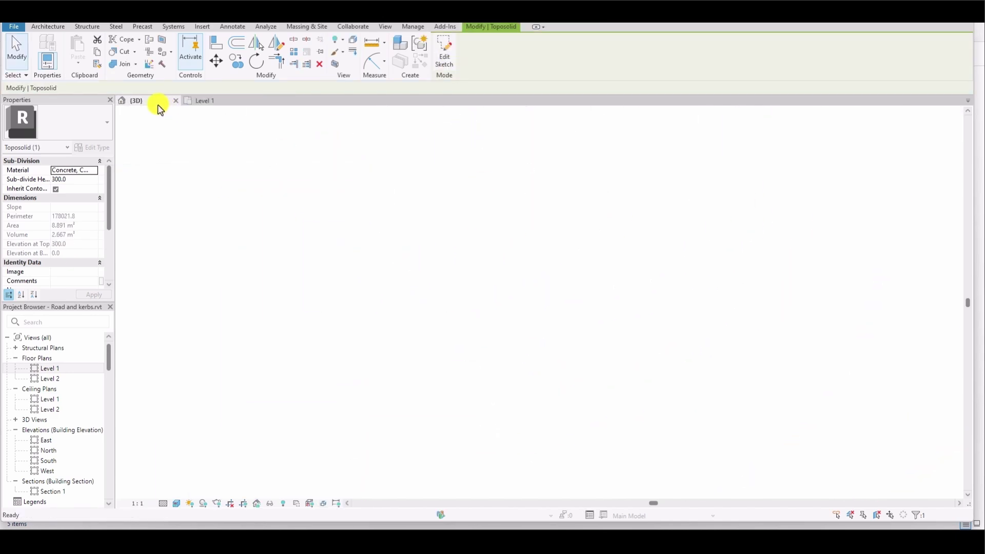
pyautogui.click(935, 144)
pyautogui.press('Escape')
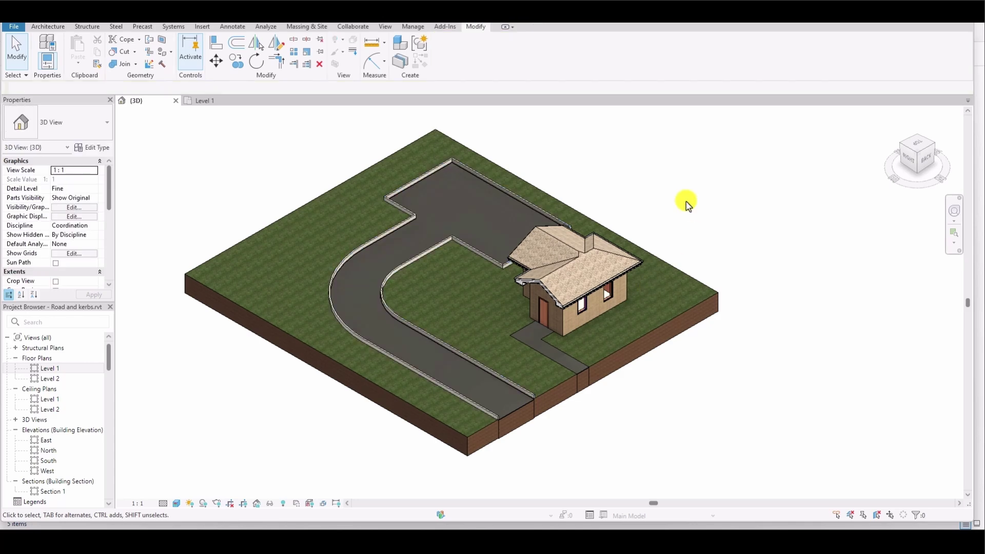
pyautogui.scroll(2, 673, 230)
pyautogui.scroll(2, 409, 354)
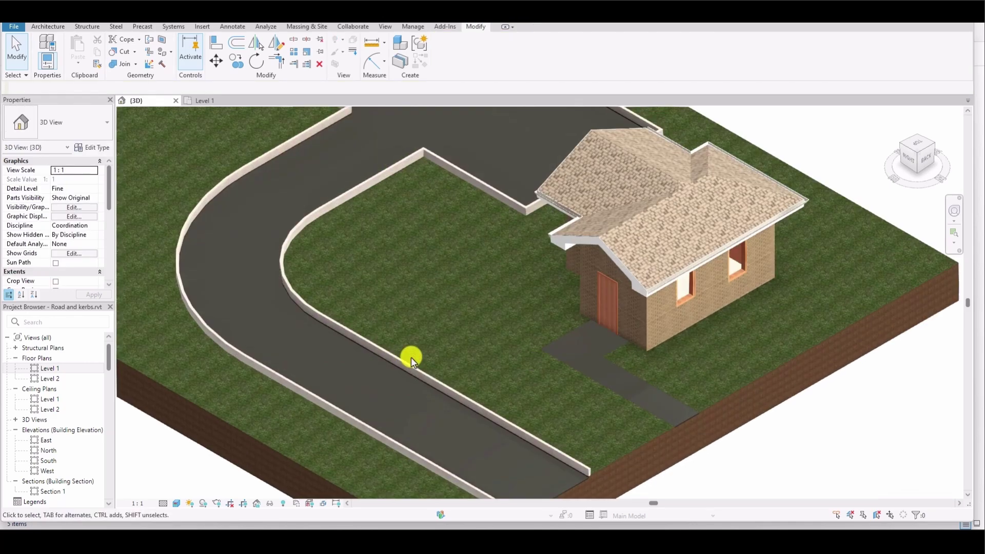
pyautogui.scroll(-2, 496, 455)
pyautogui.scroll(5, 543, 380)
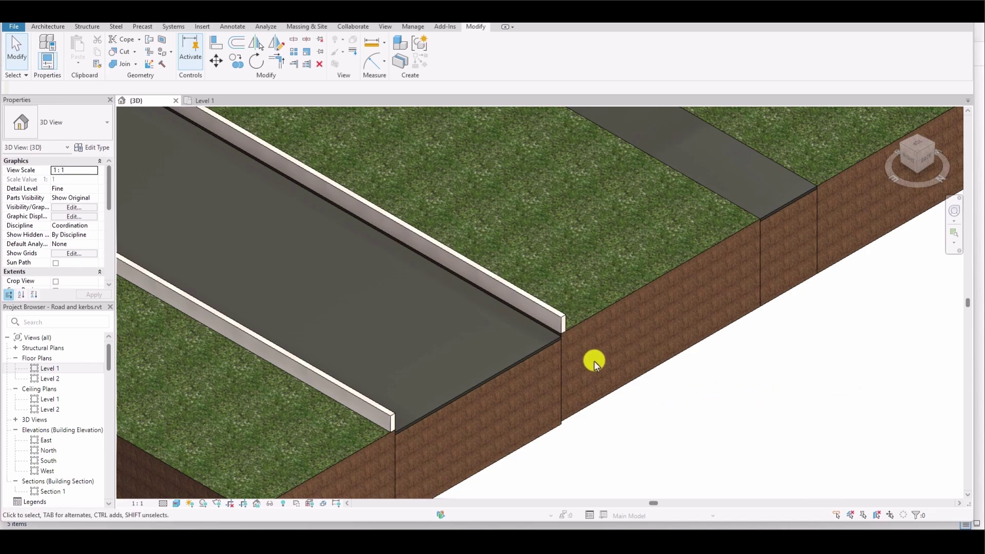
# Step: Start splitting the site toposolid in the Level 1 plan and pick the end and straight edges of the road's outer kerb
pyautogui.click(203, 101)
pyautogui.click(294, 46)
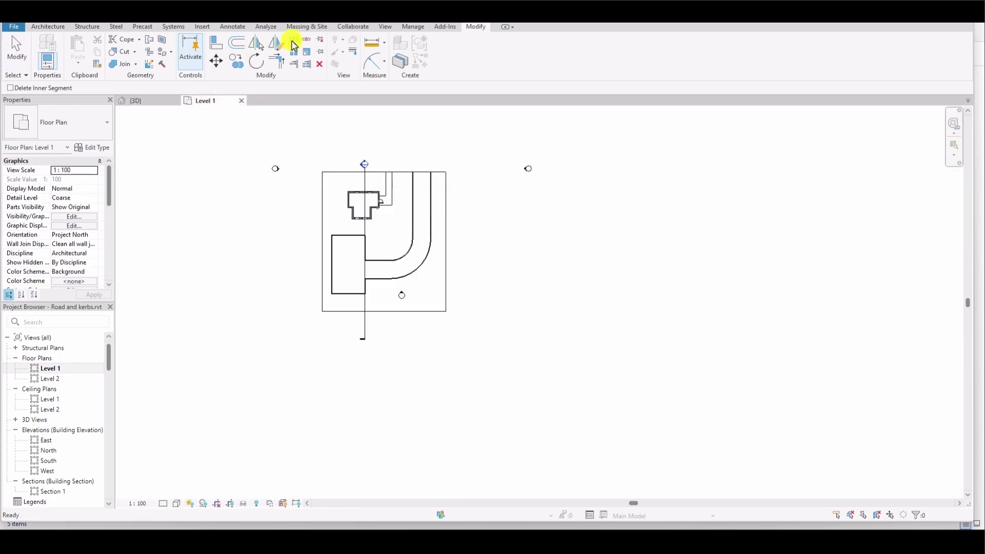
pyautogui.scroll(5, 440, 200)
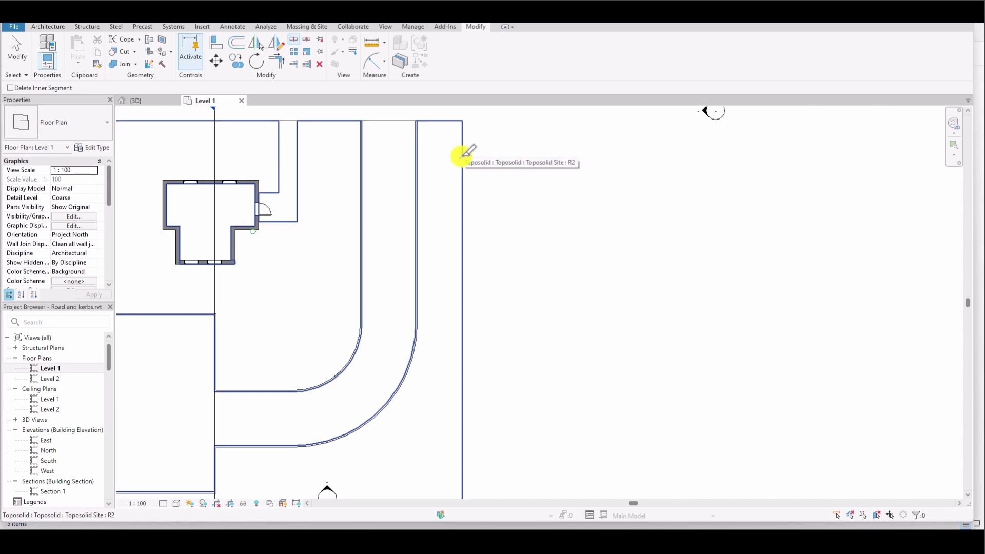
pyautogui.click(462, 156)
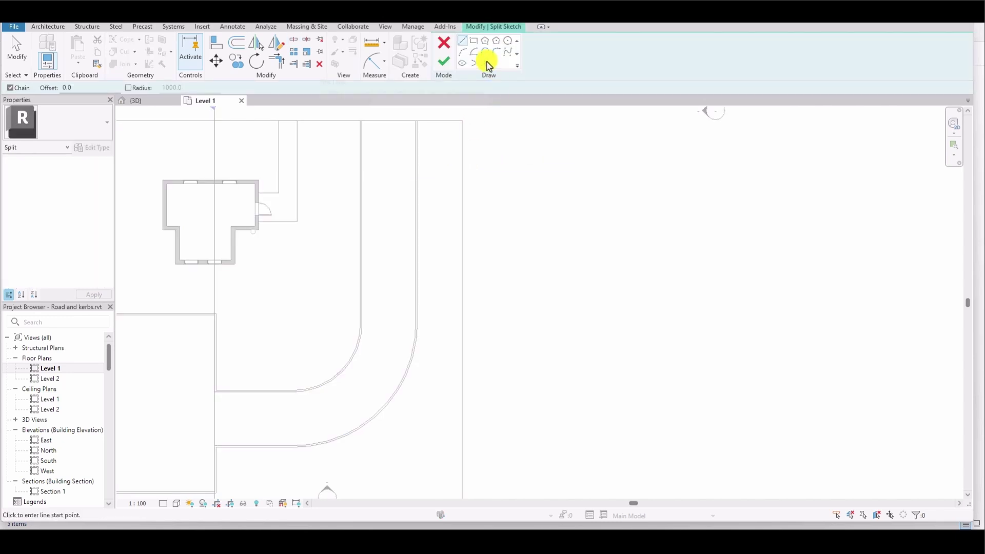
pyautogui.click(489, 65)
pyautogui.scroll(5, 402, 118)
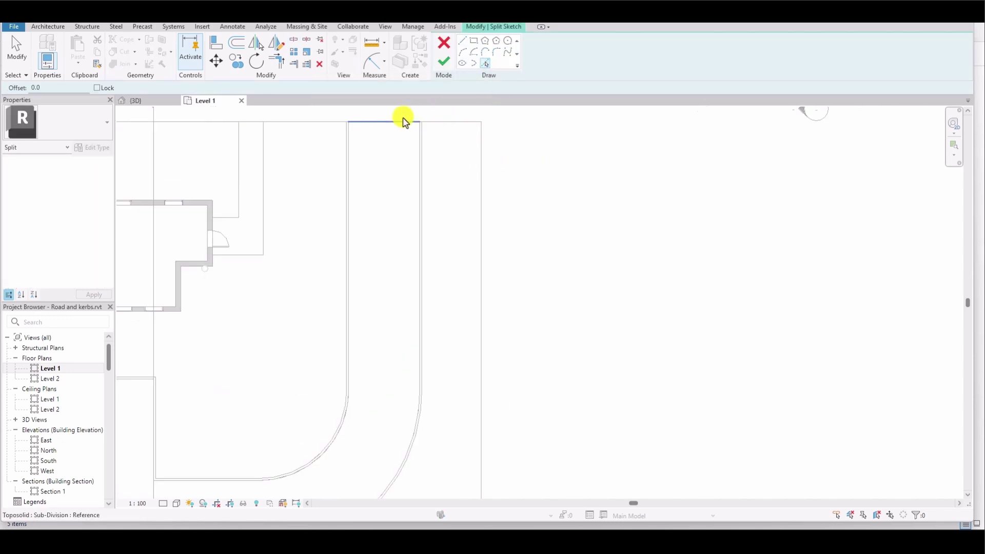
pyautogui.scroll(2, 441, 133)
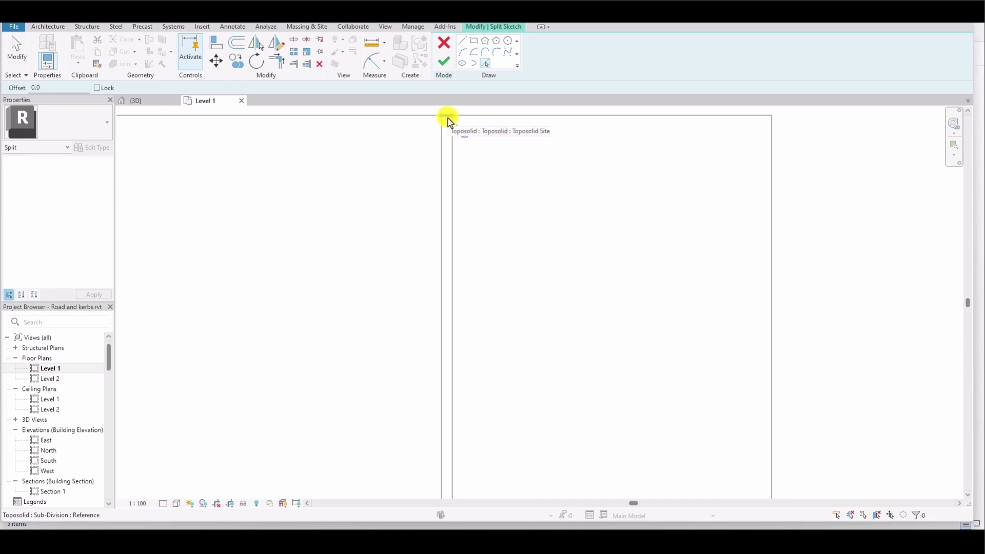
pyautogui.click(452, 142)
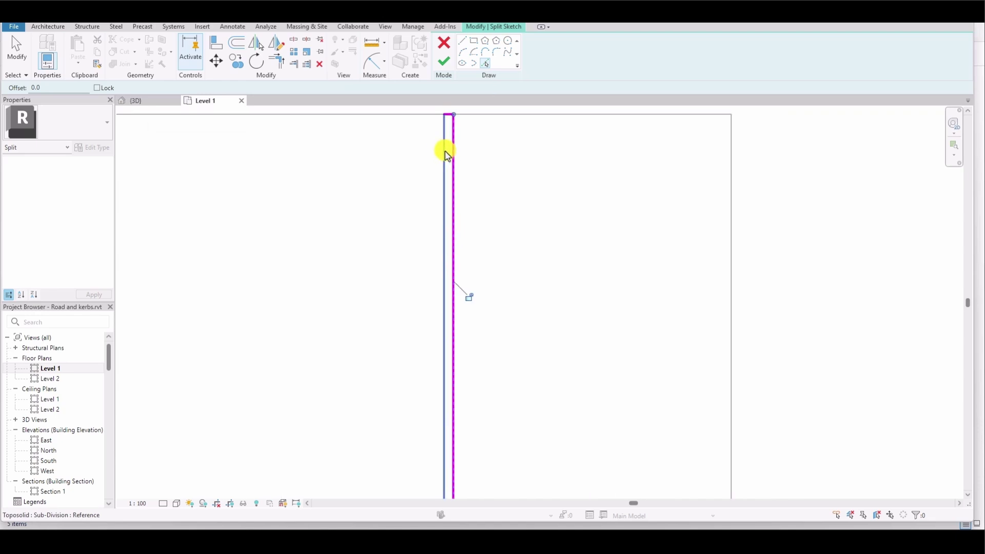
# Step: Pick the curved outer kerb edge and the remaining kerb edges around the road and parking area to close the split outline
pyautogui.scroll(-6, 446, 156)
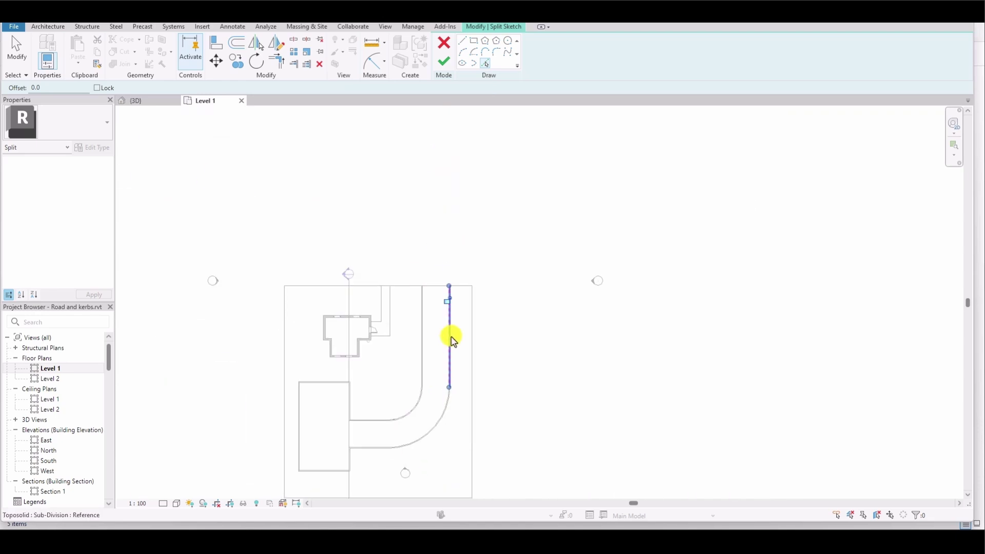
pyautogui.scroll(2, 449, 348)
pyautogui.scroll(2, 436, 399)
pyautogui.click(447, 368)
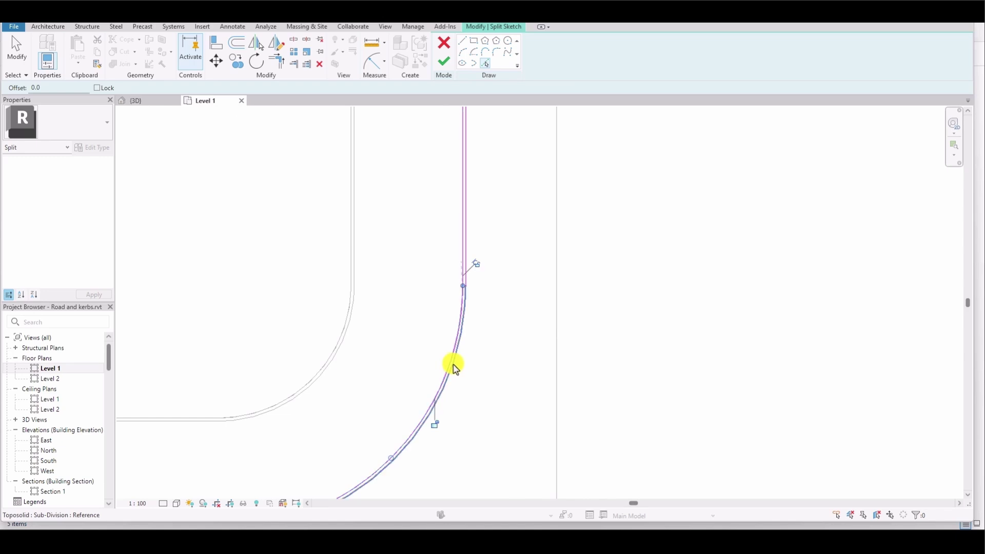
pyautogui.scroll(-2, 486, 307)
pyautogui.scroll(2, 365, 422)
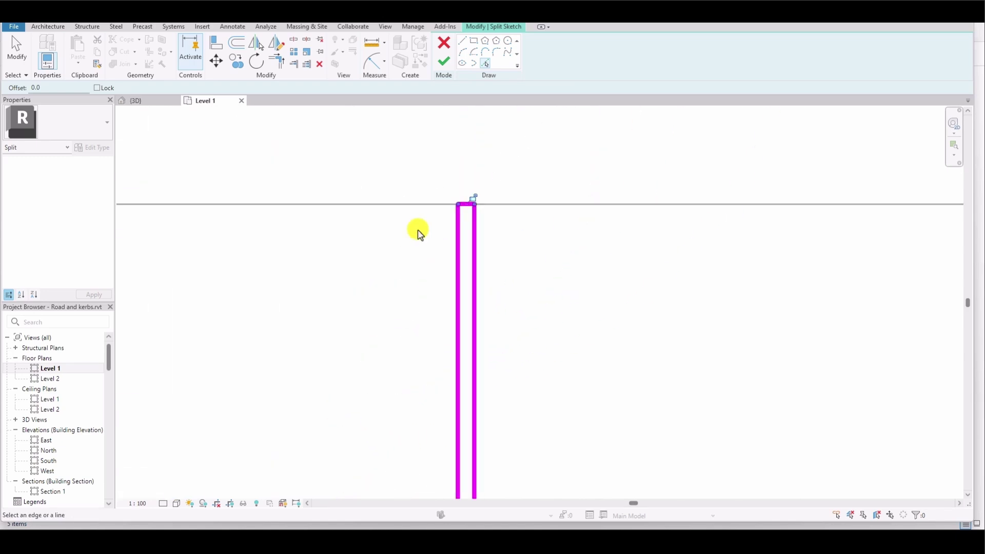
pyautogui.scroll(-2, 417, 231)
pyautogui.scroll(-6, 420, 235)
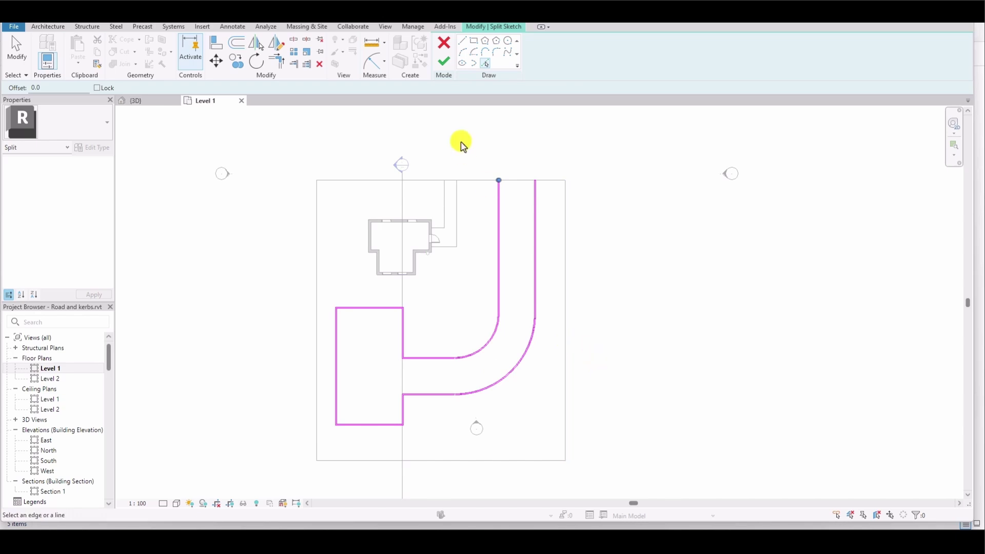
# Step: Finish the split by deleting the failing instances, and inspect the split kerb strip at the site edge in the 3D view
pyautogui.click(447, 66)
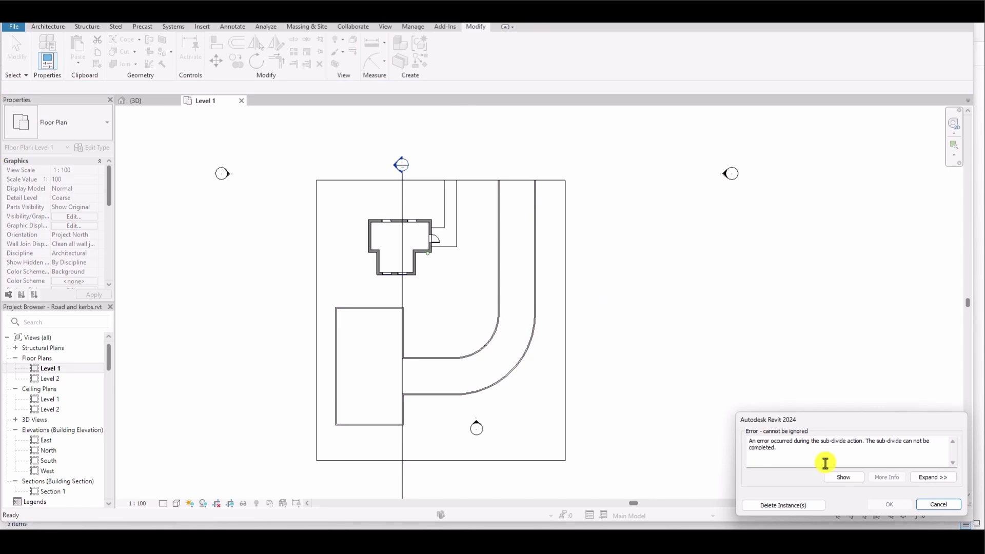
pyautogui.click(770, 506)
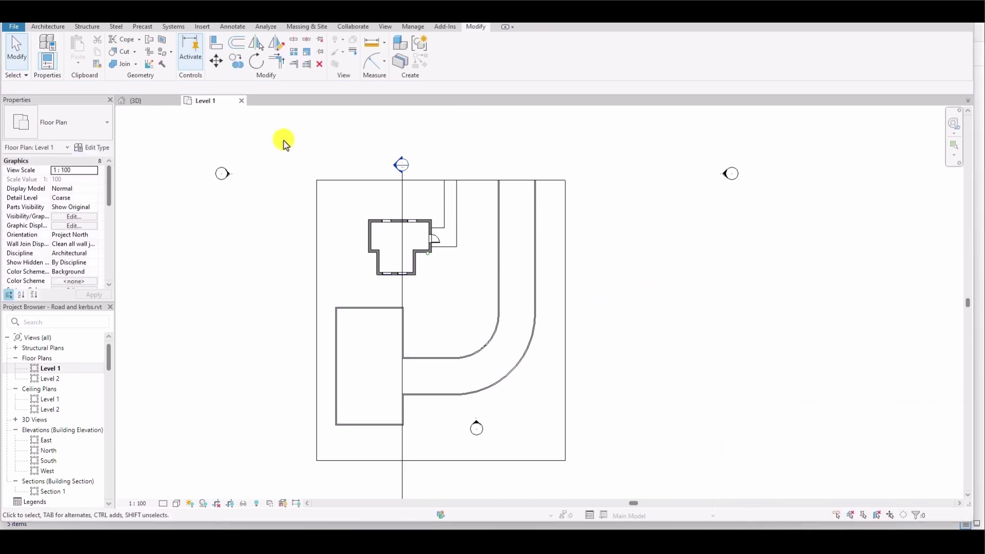
pyautogui.click(163, 101)
pyautogui.scroll(5, 569, 354)
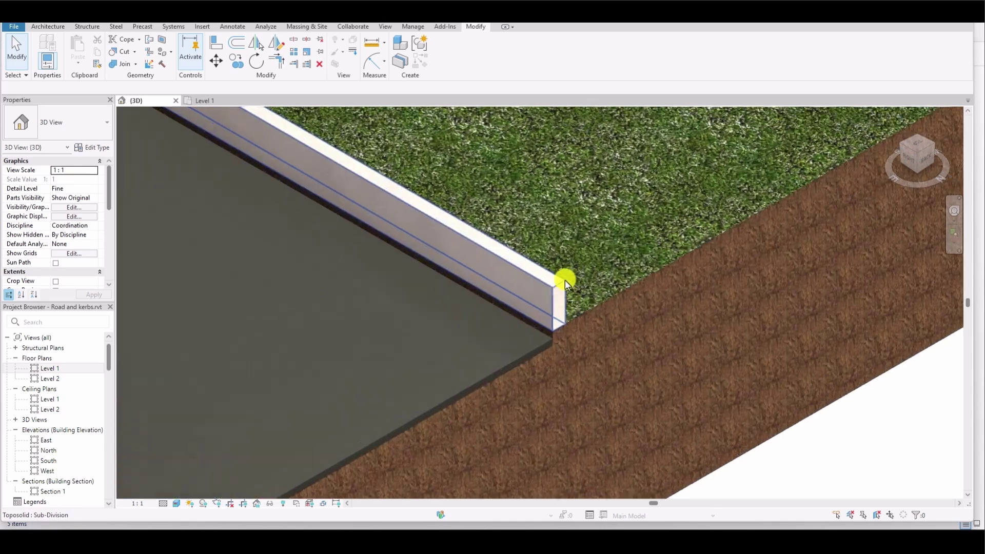
pyautogui.scroll(-3, 536, 273)
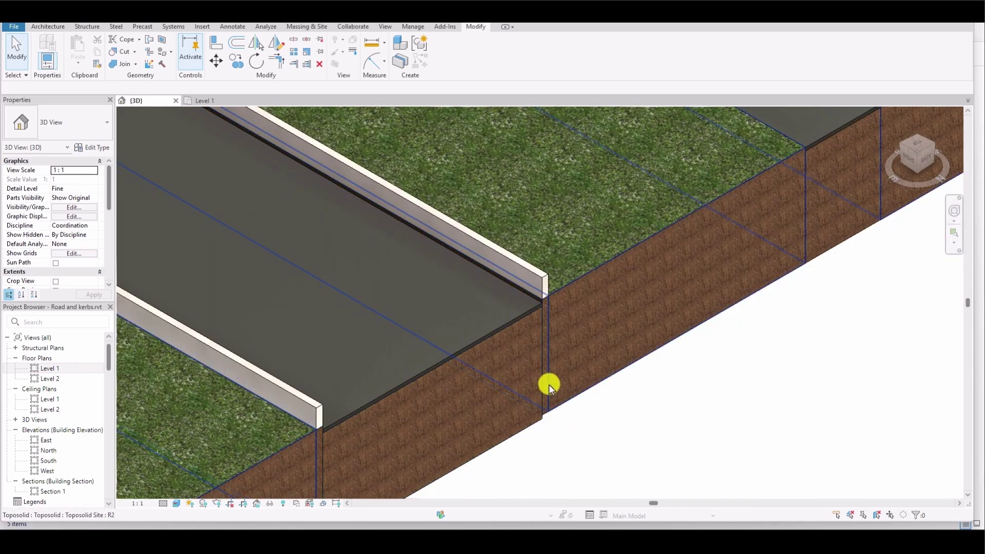
pyautogui.scroll(4, 545, 407)
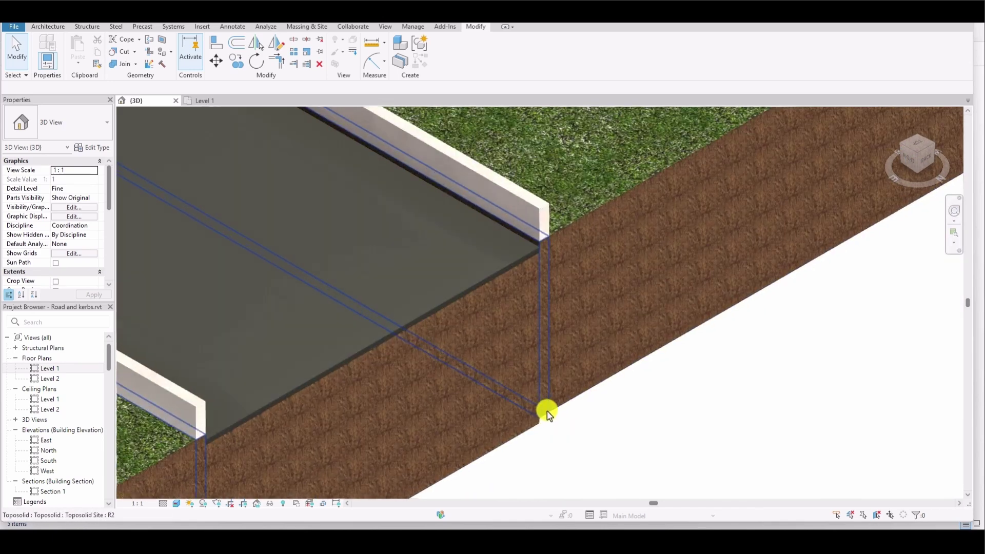
# Step: Duplicate the toposolid type of the split strip beneath the kerb as a new type named Kerb
pyautogui.click(543, 241)
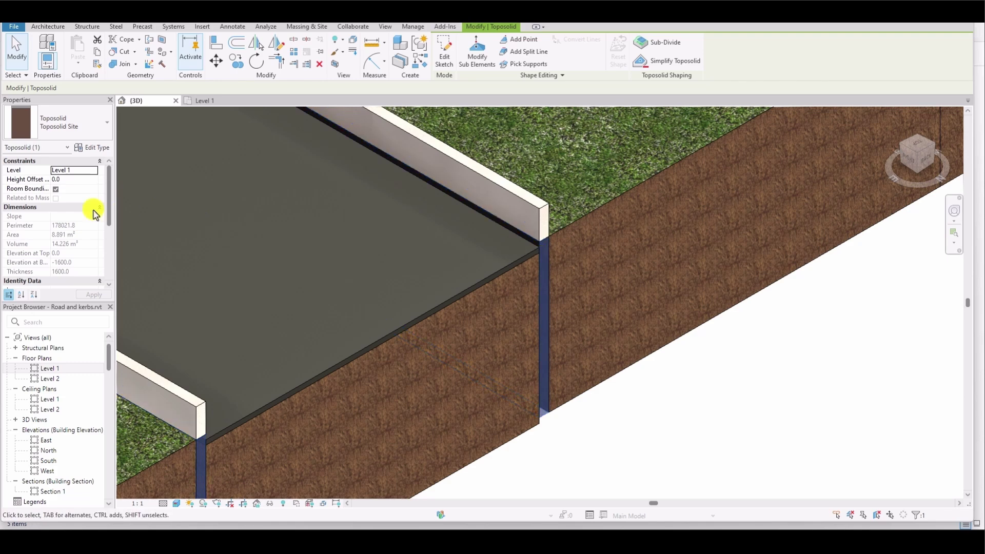
pyautogui.click(77, 147)
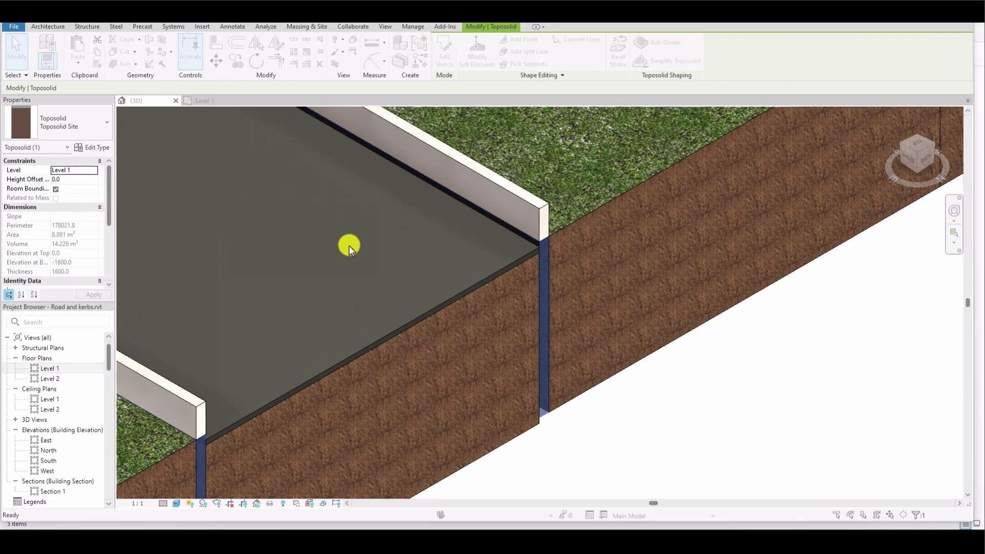
pyautogui.click(766, 142)
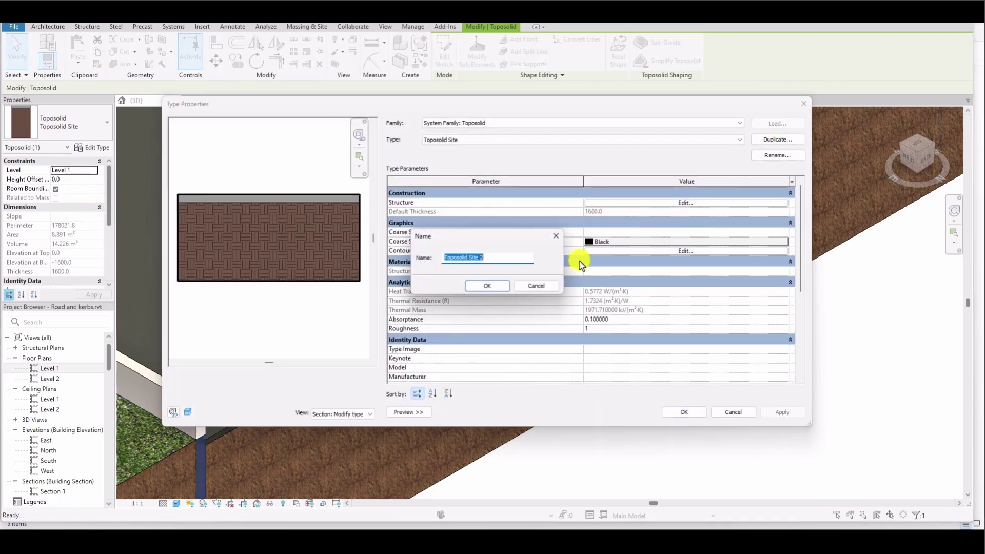
pyautogui.write('Kerb')
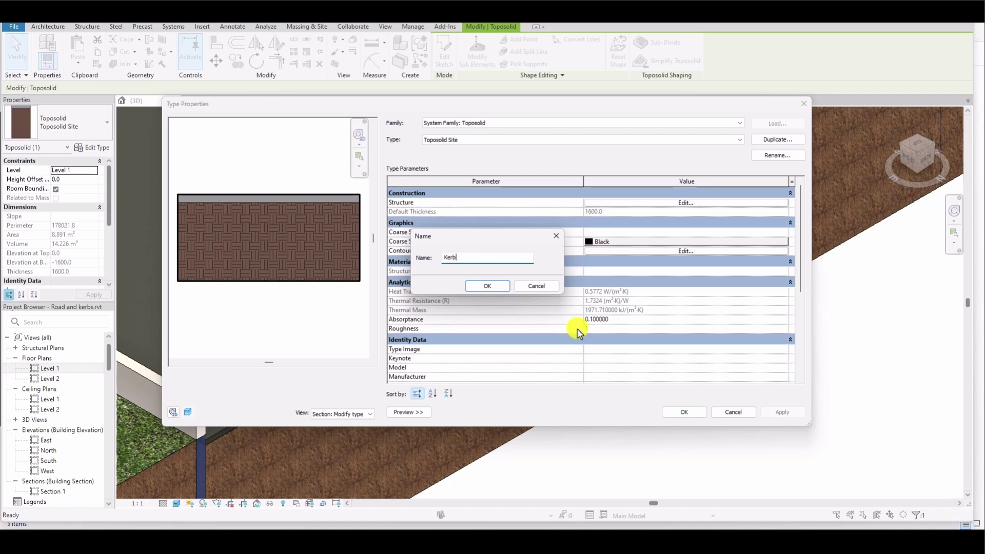
pyautogui.click(487, 285)
# Step: Remove the Grass layer from the Kerb type's structure and set the Earth layer's thickness to 1550
pyautogui.click(695, 204)
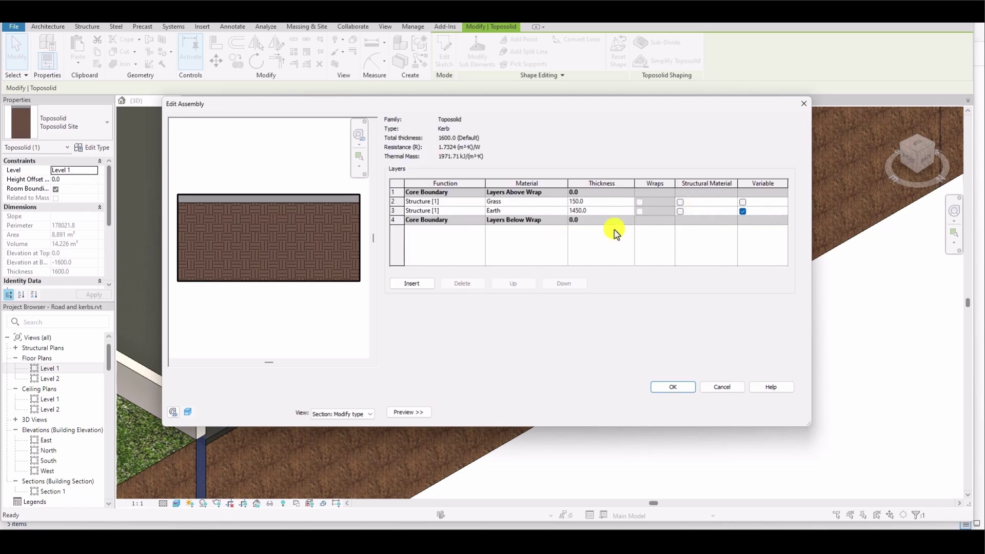
pyautogui.click(487, 204)
pyautogui.click(462, 283)
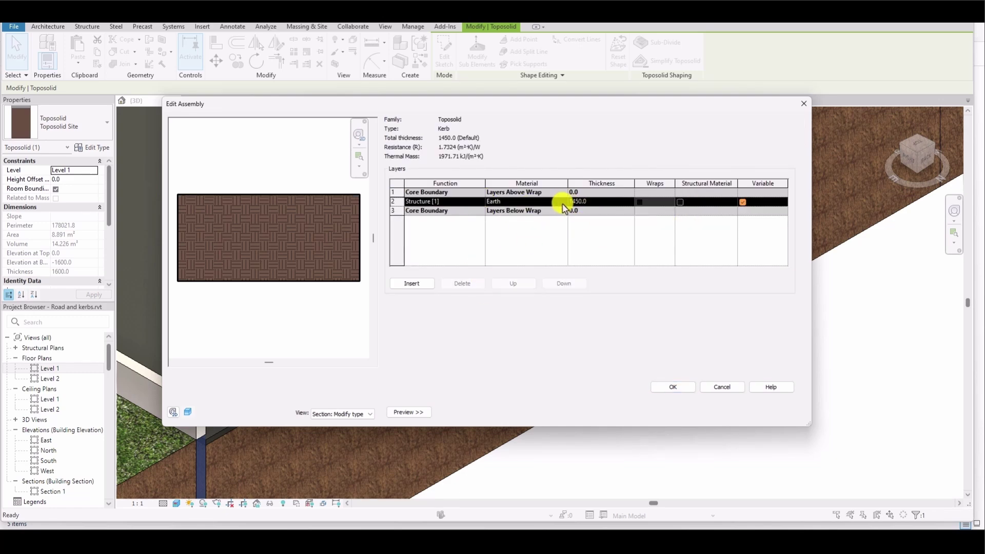
pyautogui.click(575, 202)
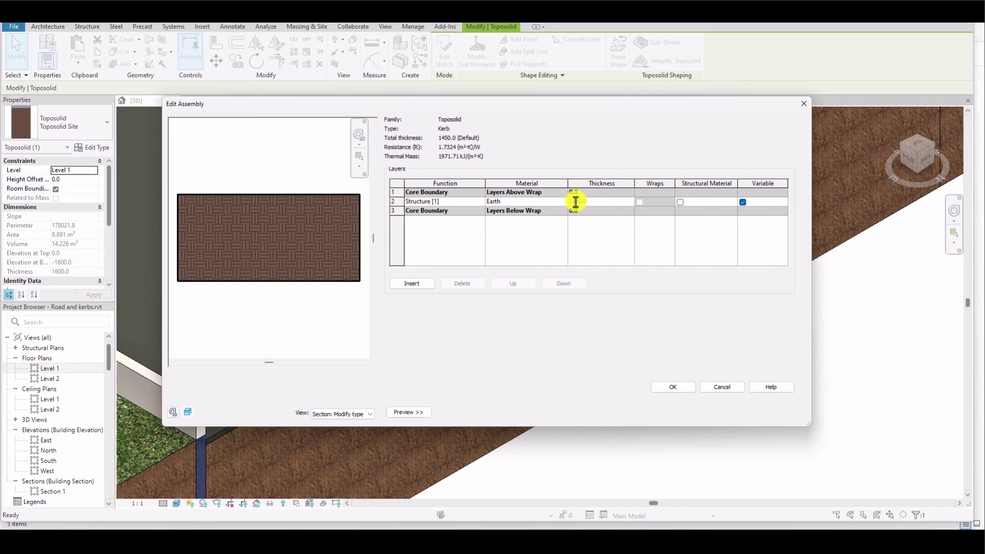
pyautogui.press('BackSpace')
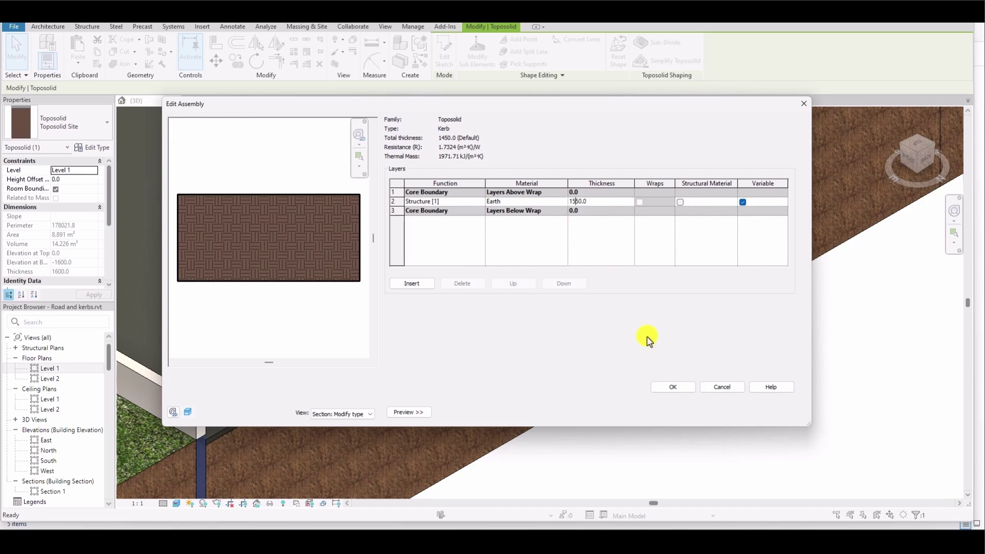
pyautogui.click(673, 386)
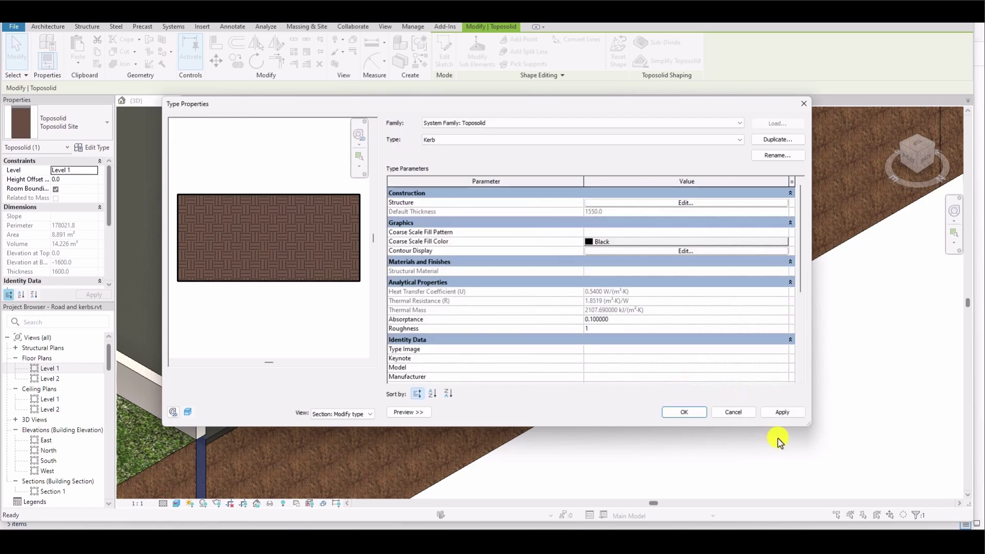
pyautogui.click(684, 412)
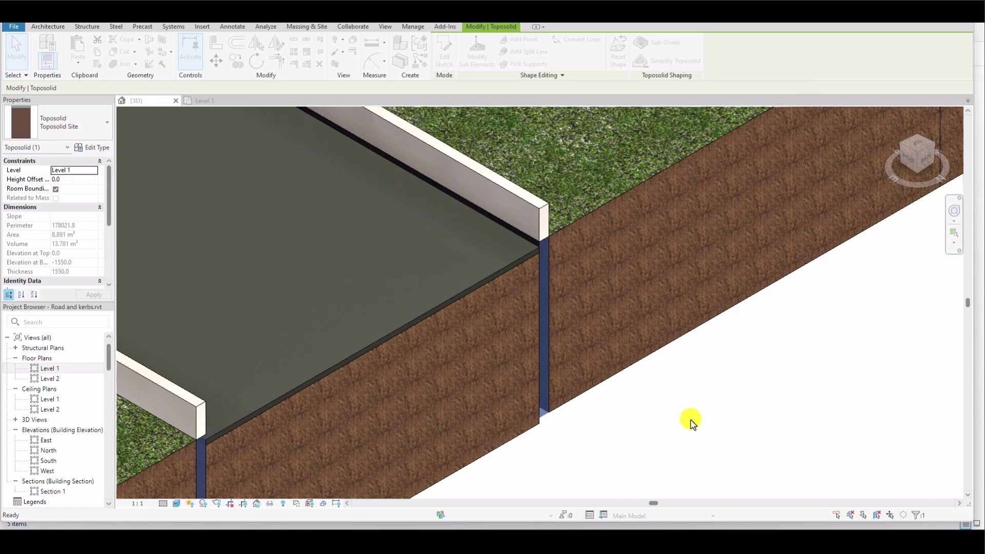
pyautogui.click(722, 409)
pyautogui.scroll(2, 548, 359)
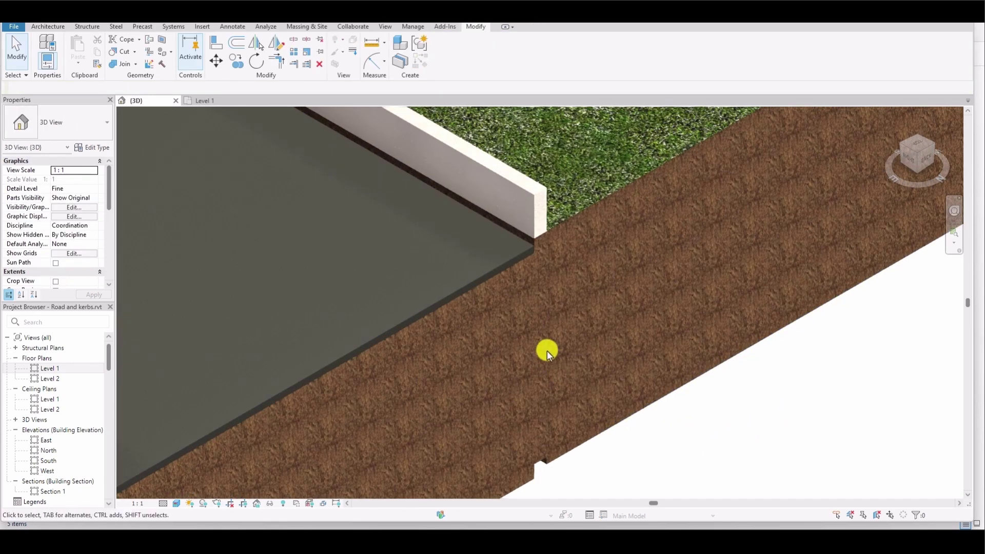
# Step: Set the kerb toposolid's height offset from Level 1 to -50
pyautogui.click(552, 374)
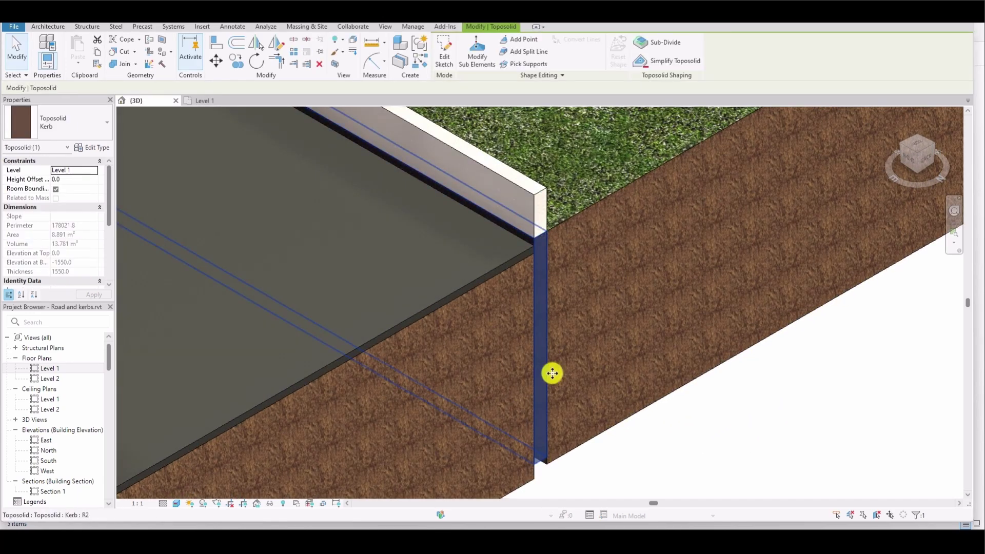
pyautogui.scroll(-5, 552, 373)
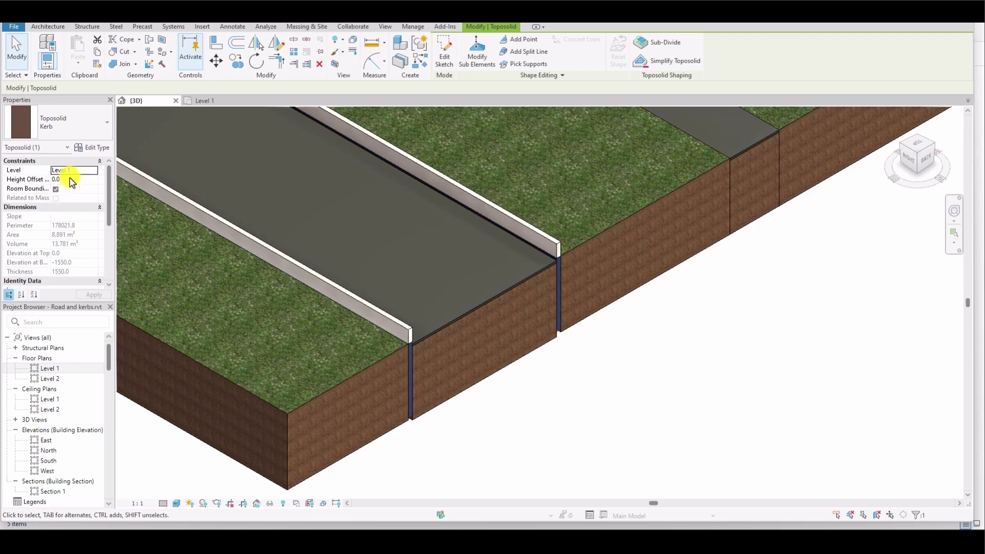
pyautogui.click(67, 180)
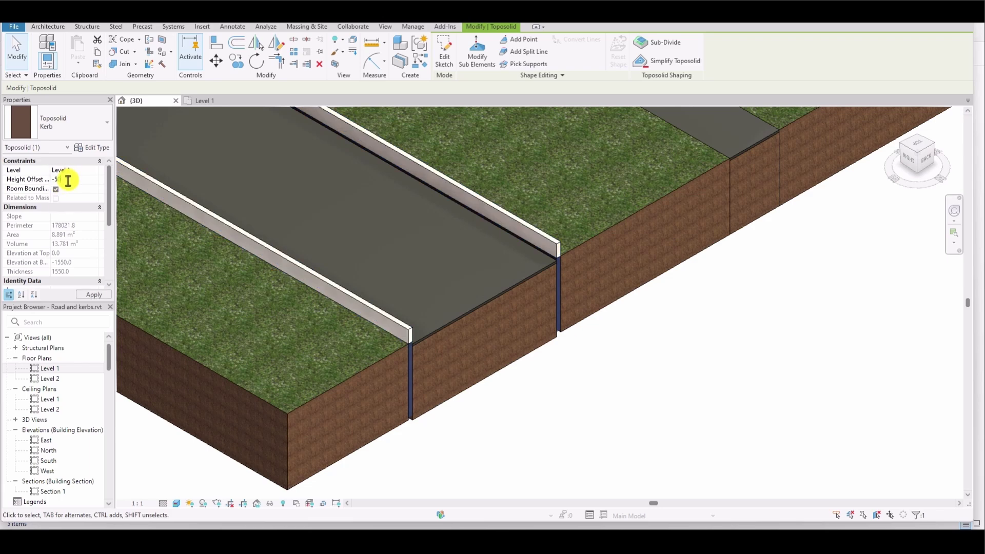
pyautogui.click(574, 429)
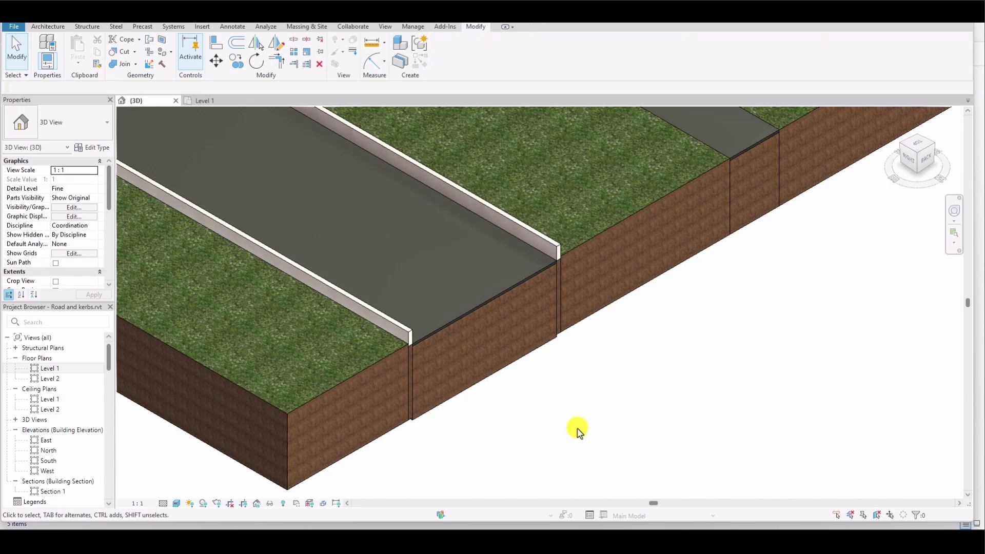
# Step: Examine the kerb's height against the road and grass at the site edge, including from the back view
pyautogui.scroll(4, 404, 349)
pyautogui.scroll(1, 677, 195)
pyautogui.scroll(-6, 587, 271)
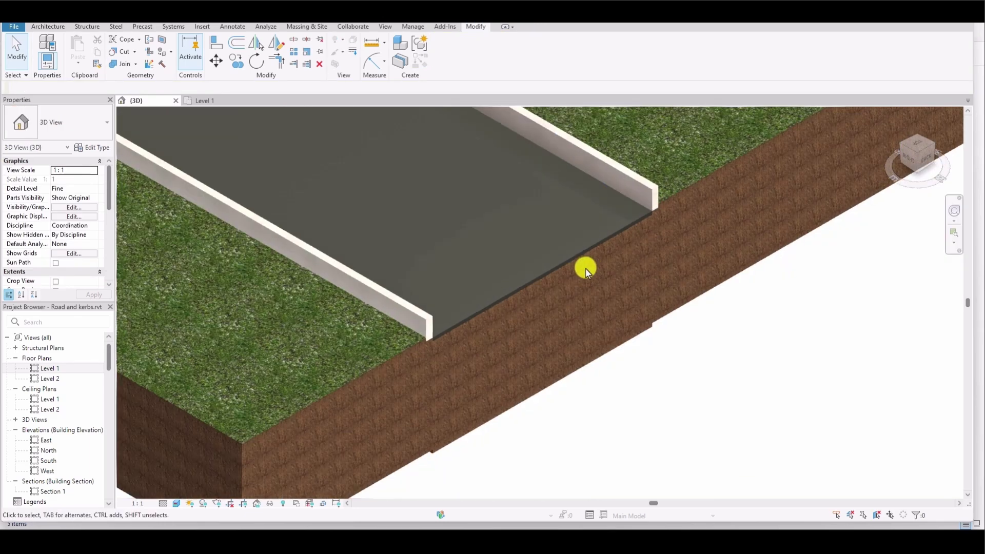
pyautogui.scroll(-2, 590, 272)
pyautogui.click(924, 159)
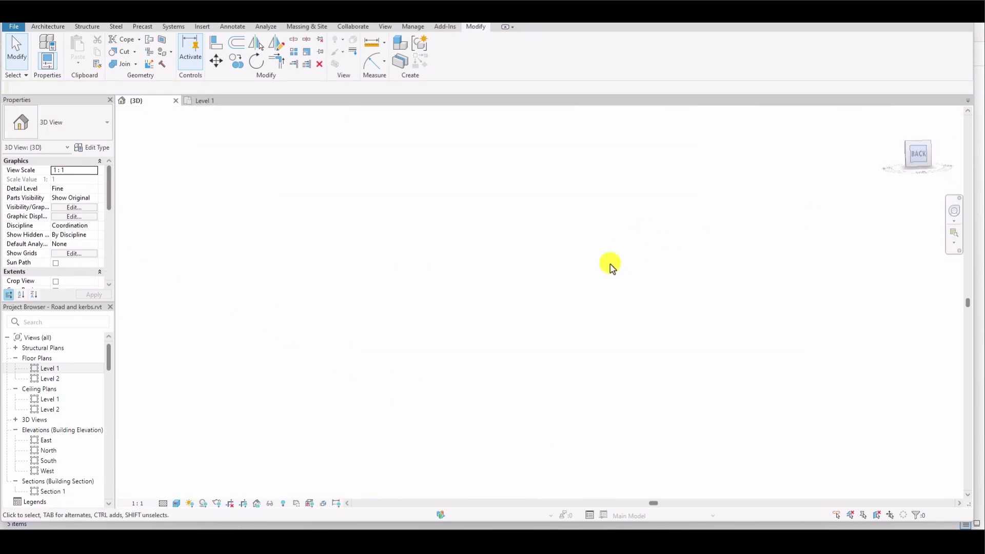
pyautogui.scroll(8, 480, 322)
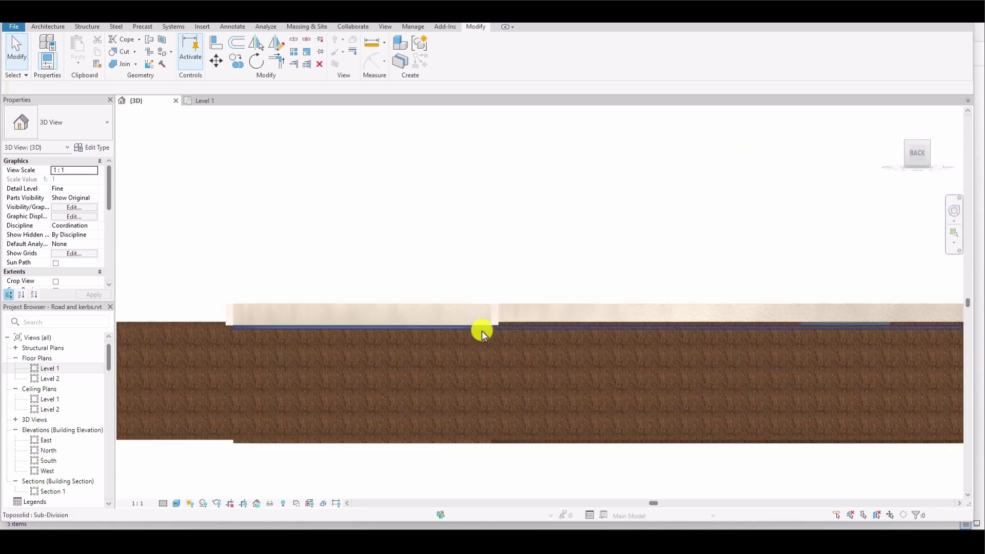
pyautogui.click(518, 285)
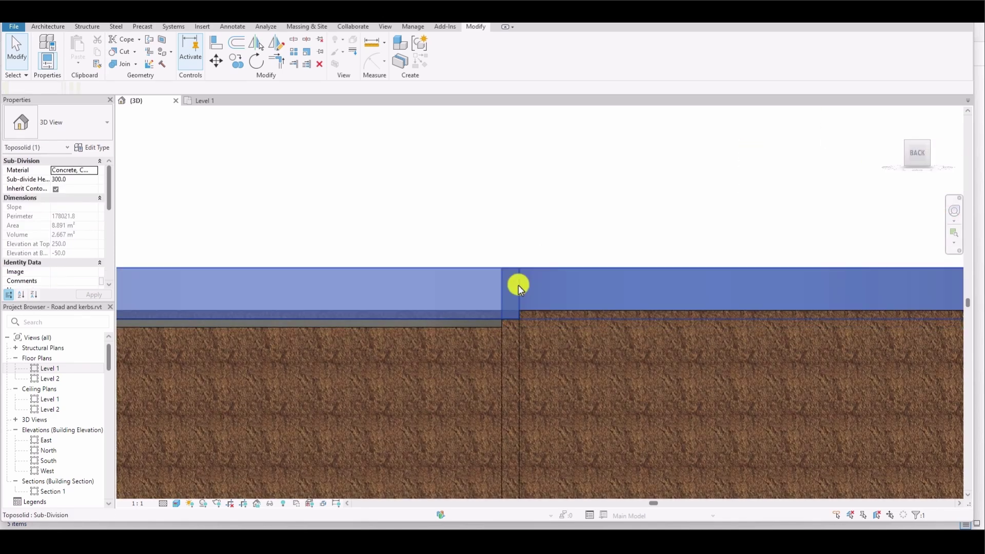
pyautogui.press('Escape')
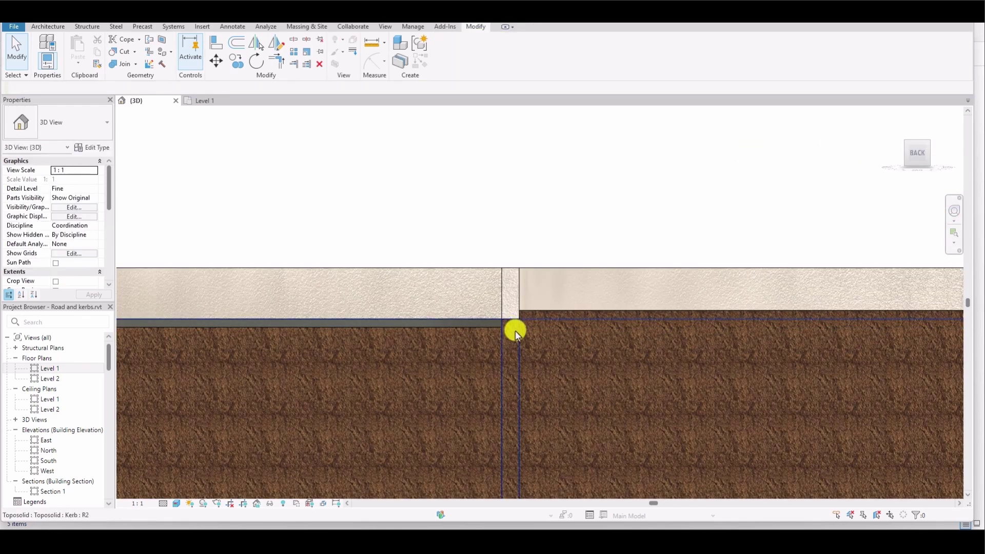
pyautogui.click(895, 117)
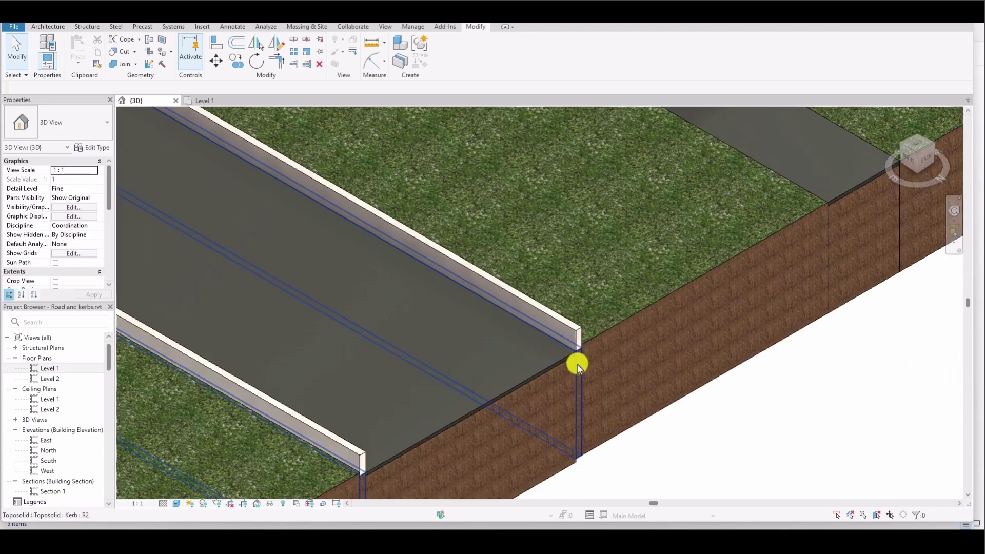
# Step: Lower the kerb toposolid further through its height offset from Level 1, and check its underside at the site edge
pyautogui.click(577, 364)
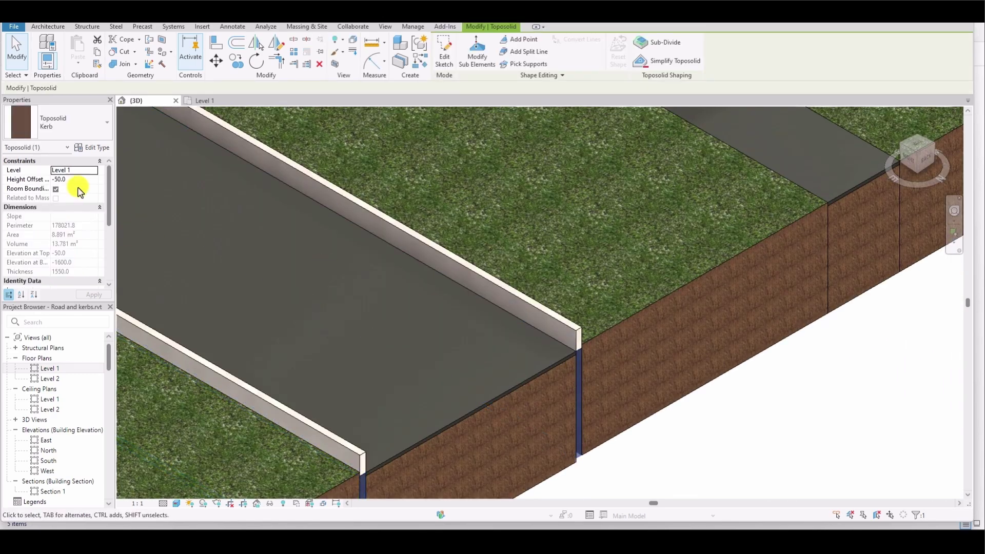
pyautogui.click(736, 460)
pyautogui.scroll(-3, 553, 244)
pyautogui.scroll(3, 445, 354)
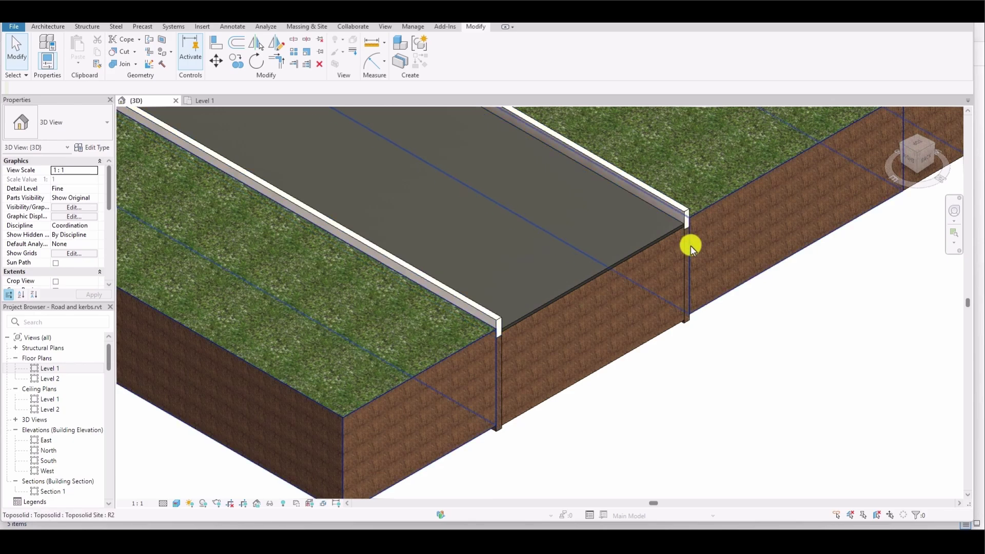
pyautogui.scroll(3, 685, 320)
pyautogui.scroll(3, 685, 321)
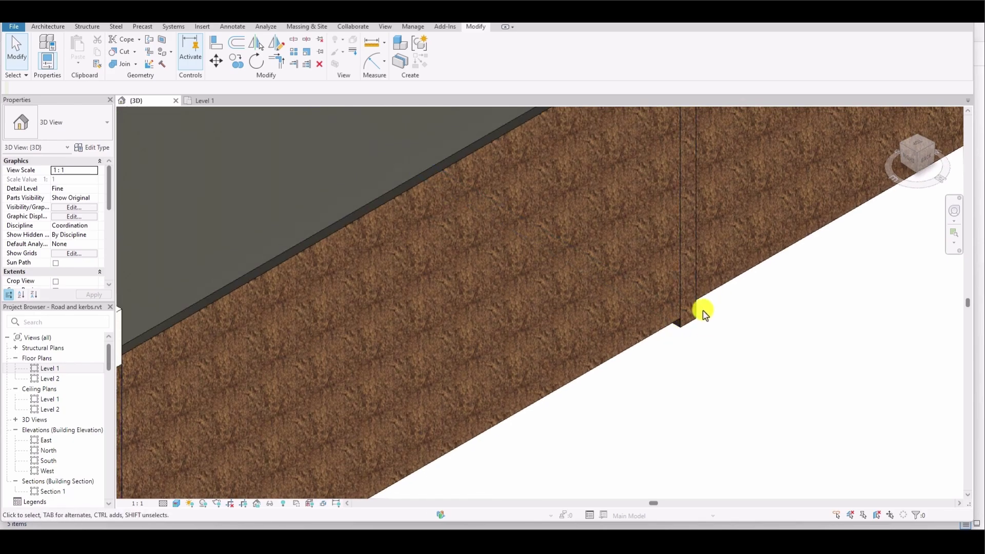
pyautogui.scroll(-2, 690, 325)
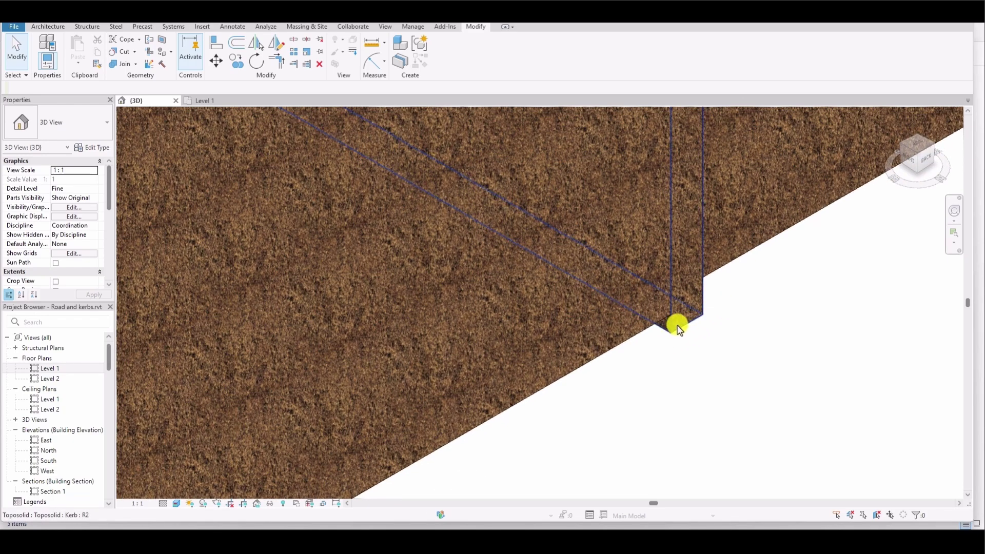
pyautogui.scroll(-3, 677, 326)
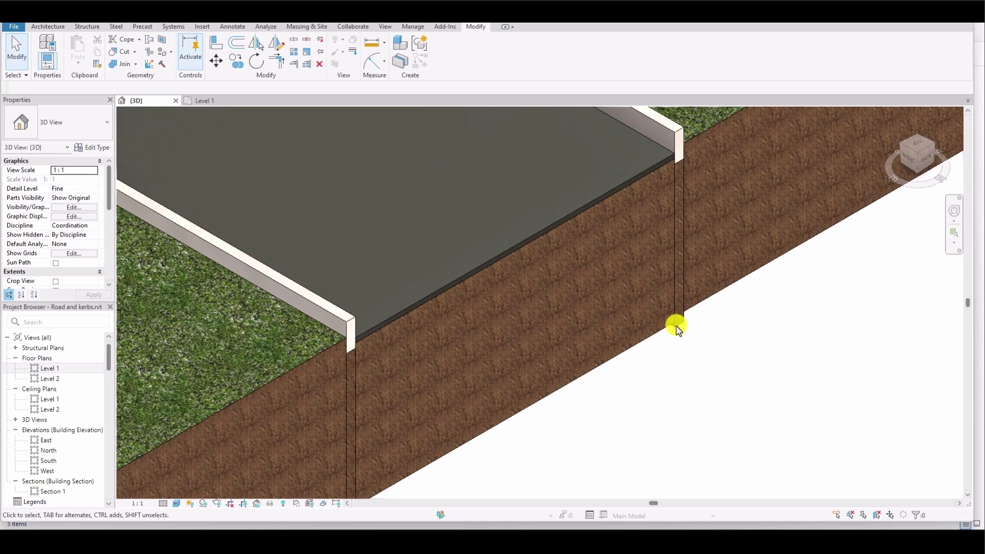
# Step: Set the Earth layer's thickness in the Kerb toposolid type's structure to 1450
pyautogui.click(676, 322)
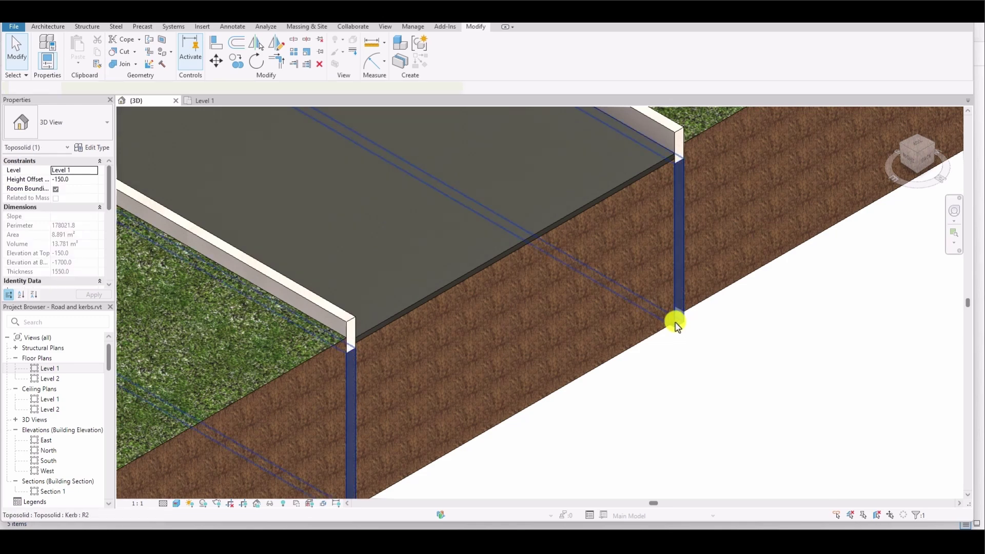
pyautogui.click(87, 148)
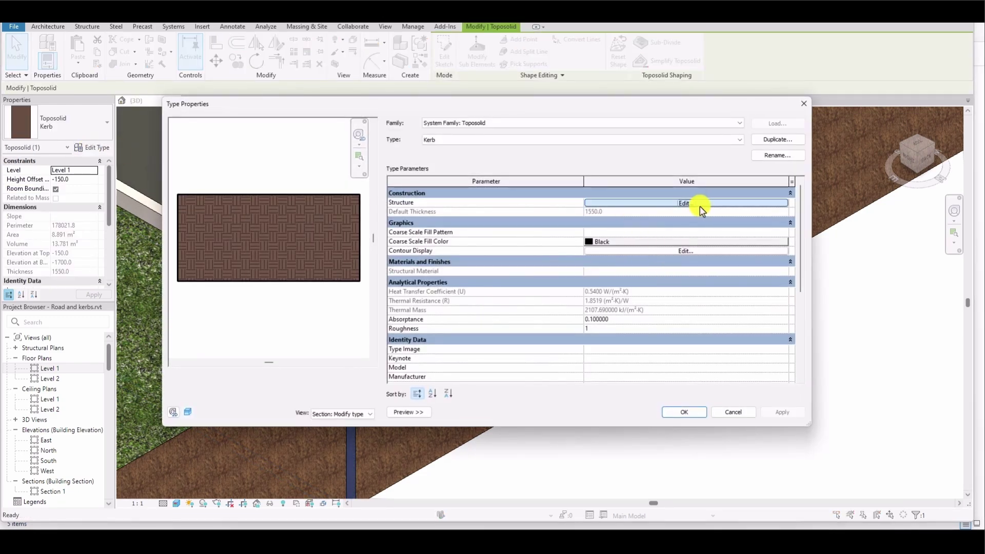
pyautogui.click(700, 206)
pyautogui.click(588, 202)
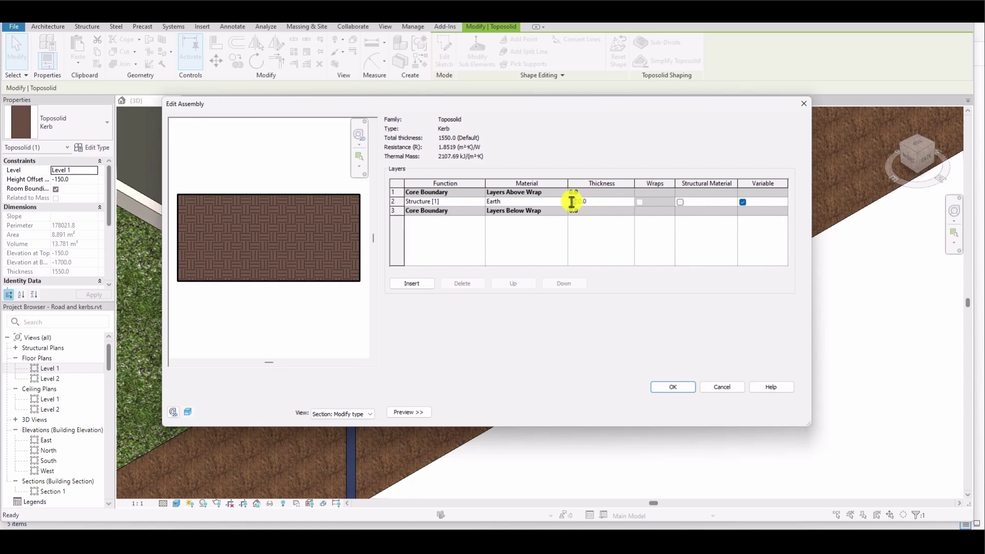
pyautogui.click(676, 388)
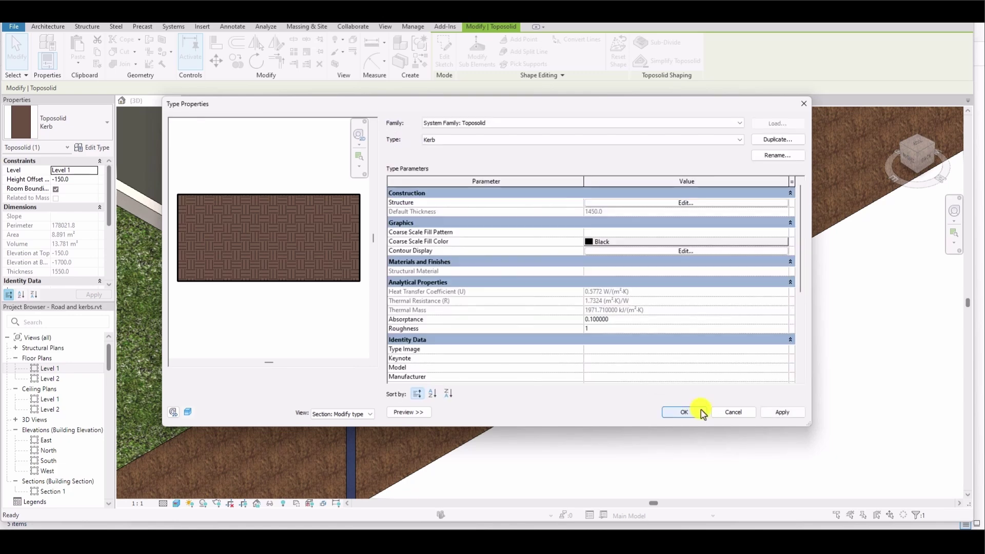
pyautogui.click(693, 411)
pyautogui.click(696, 391)
# Step: Set the Earth layer's thickness in the road toposolid type's structure to 1500
pyautogui.scroll(-5, 652, 330)
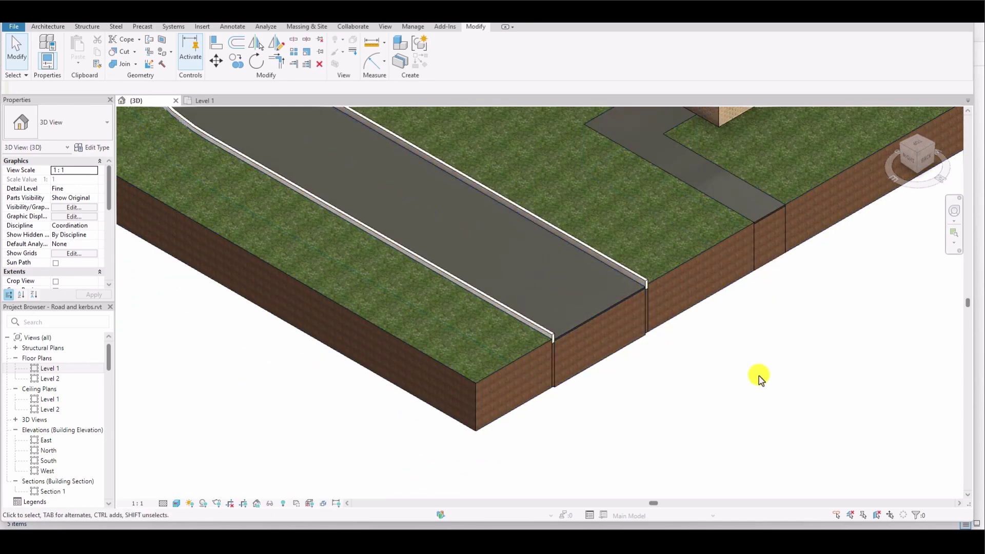
pyautogui.scroll(3, 756, 378)
pyautogui.click(682, 342)
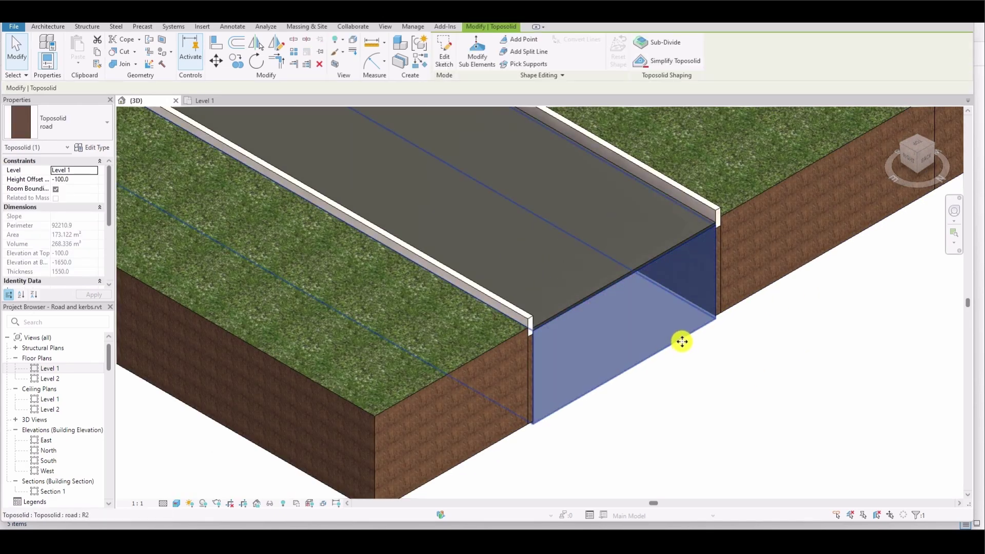
pyautogui.click(83, 147)
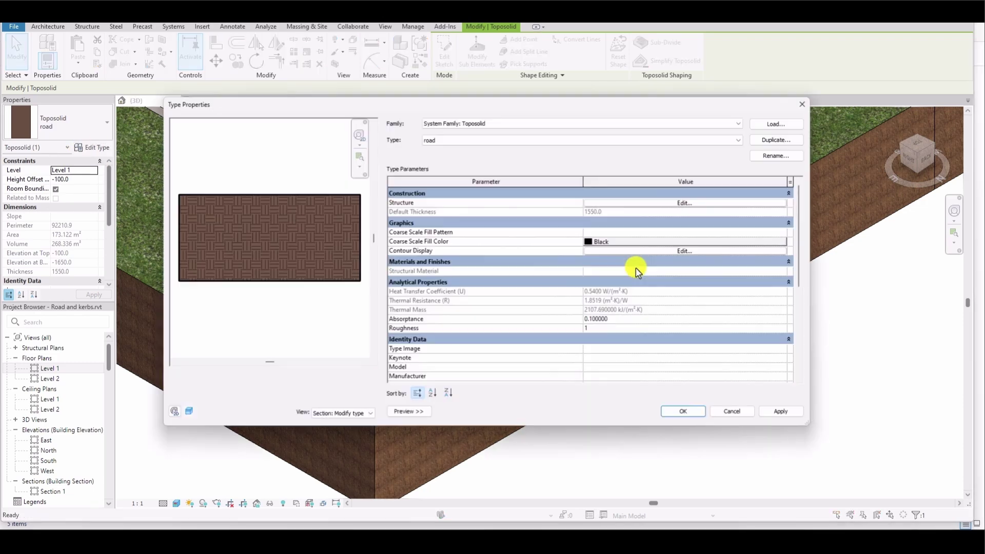
pyautogui.click(678, 204)
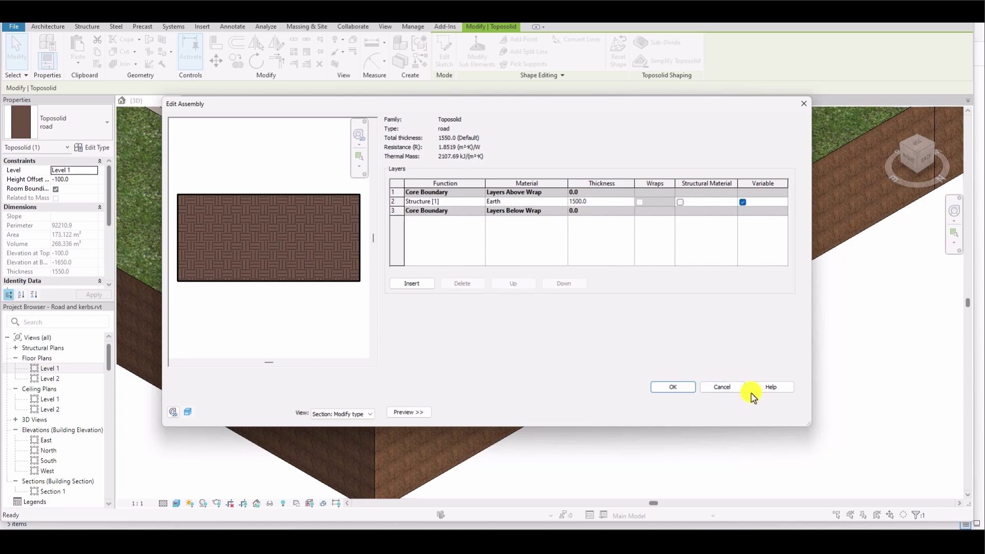
pyautogui.click(679, 386)
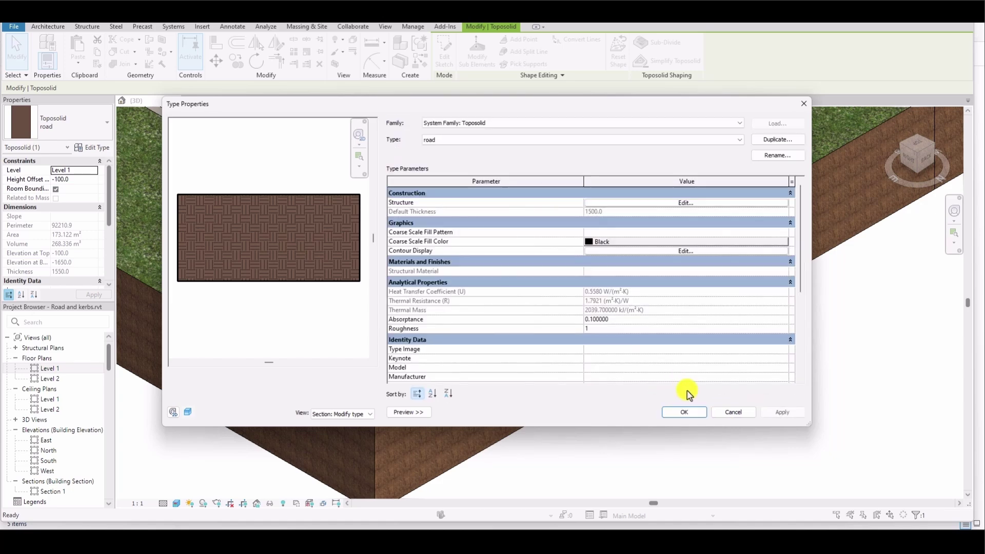
pyautogui.click(669, 416)
pyautogui.click(780, 398)
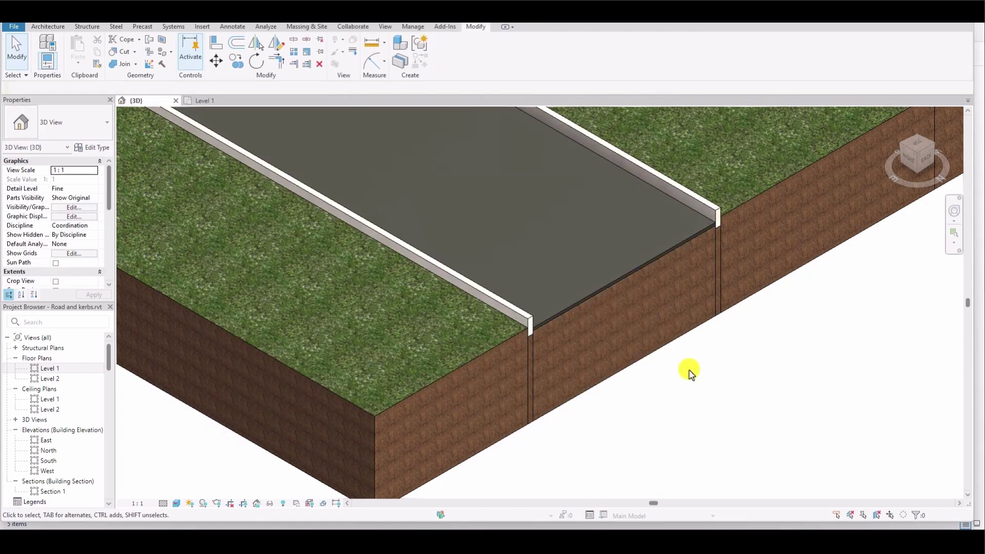
# Step: Examine the undersides of the kerb, road and grass toposolids at the site edge, including from the back view
pyautogui.scroll(-8, 703, 378)
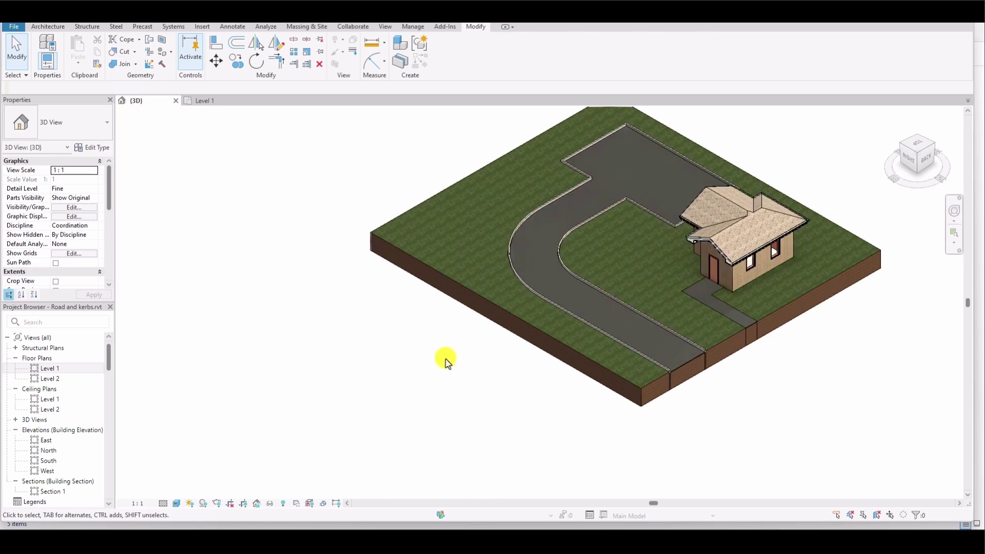
pyautogui.scroll(-2, 346, 311)
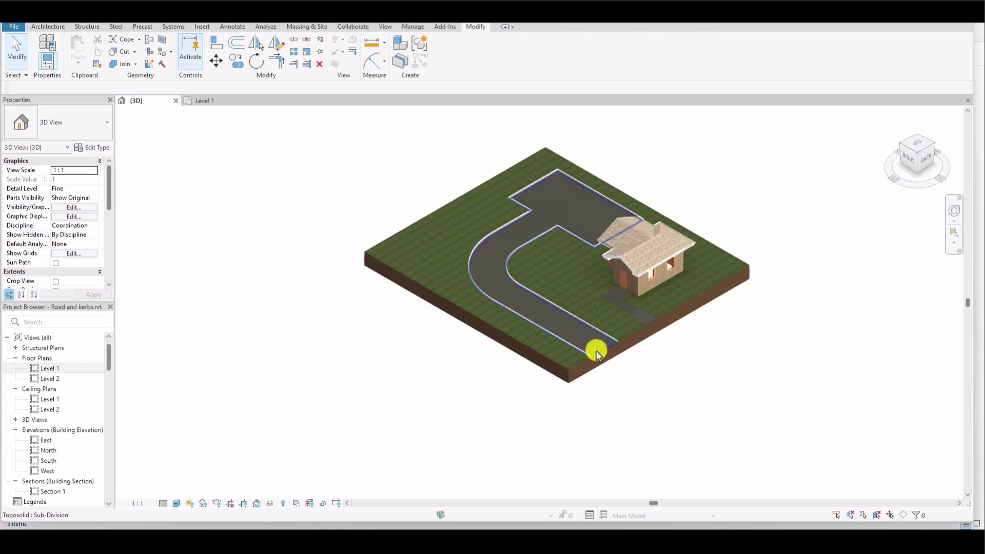
pyautogui.scroll(8, 613, 335)
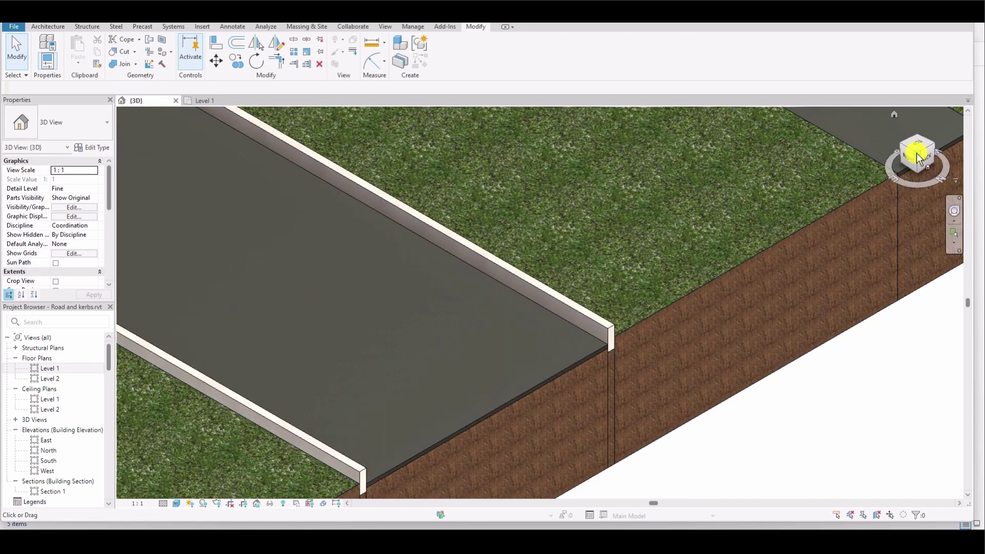
pyautogui.click(919, 157)
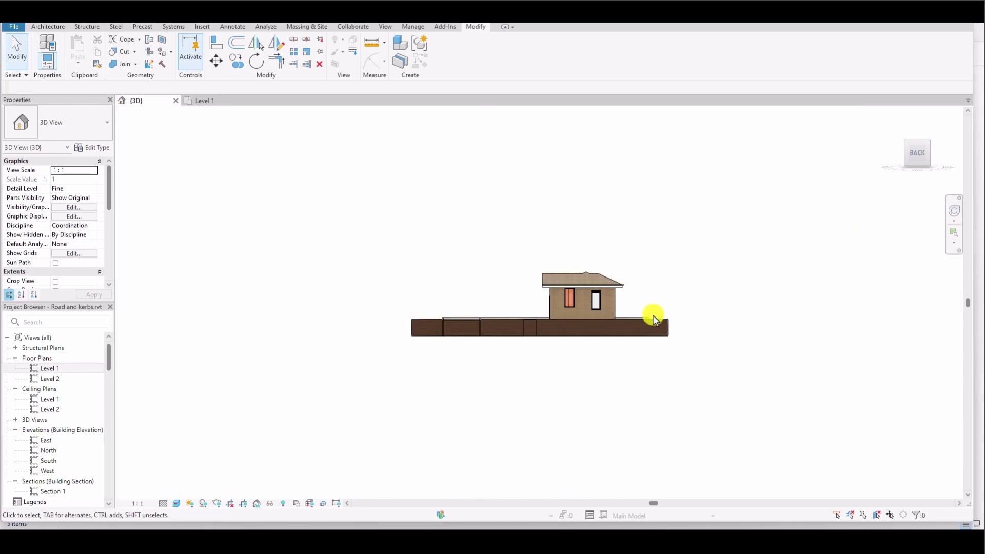
pyautogui.scroll(5, 451, 321)
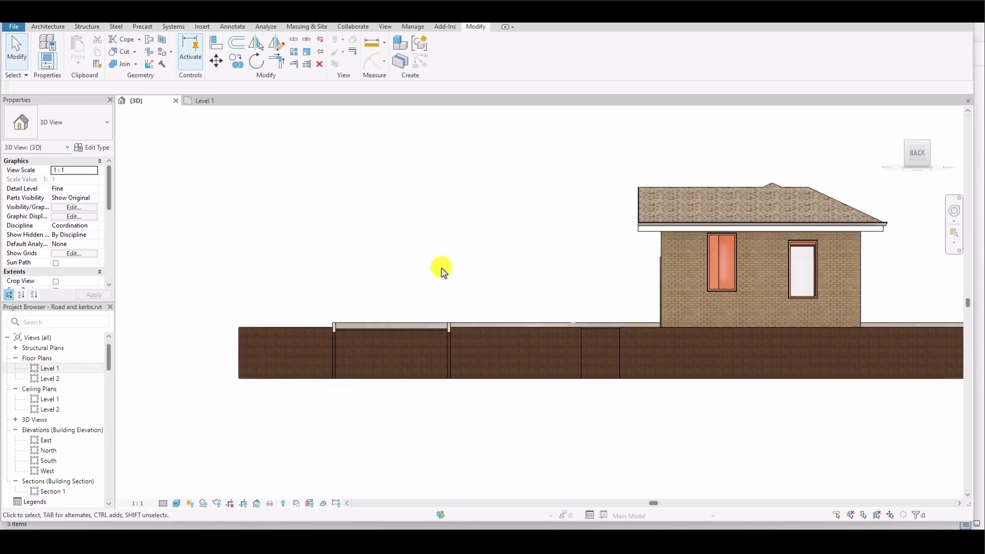
# Step: In the Level 1 floor plan, move the section line off the house so it cuts the footpath and the straight road beside the parking area
pyautogui.click(213, 101)
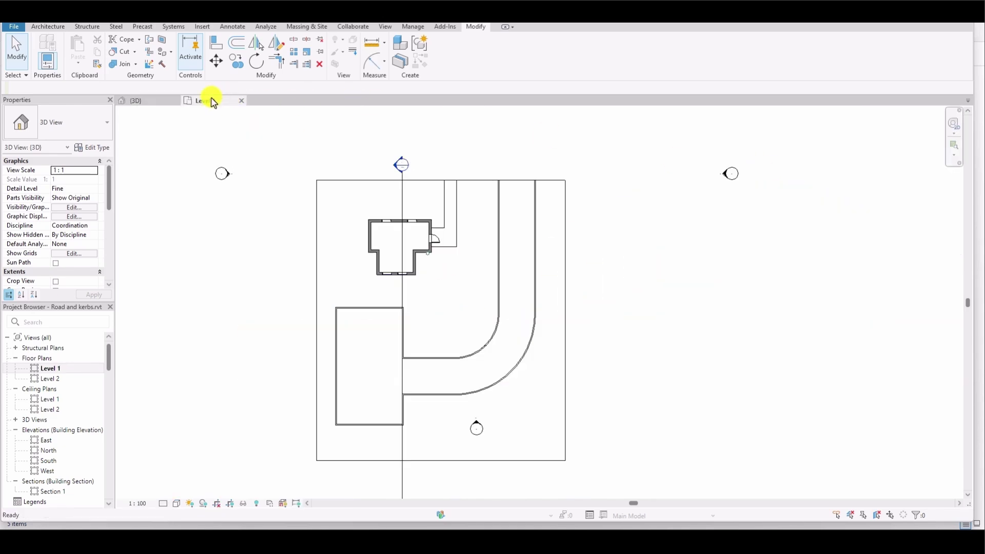
pyautogui.click(402, 198)
pyautogui.moveTo(403, 198); pyautogui.dragTo(447, 220)
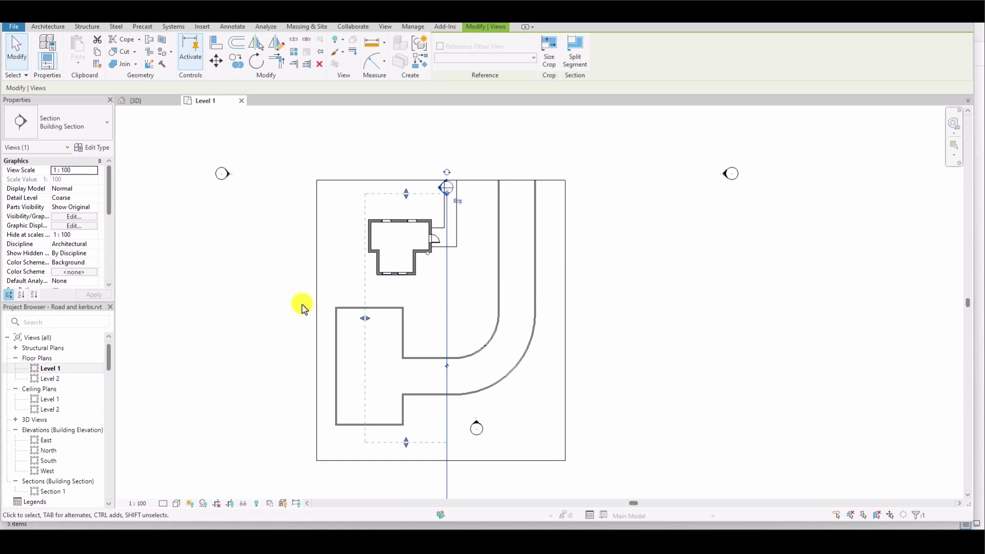
# Step: Open the Section 1 view and examine the junctions between kerb, road and grass toposolids
pyautogui.click(106, 367)
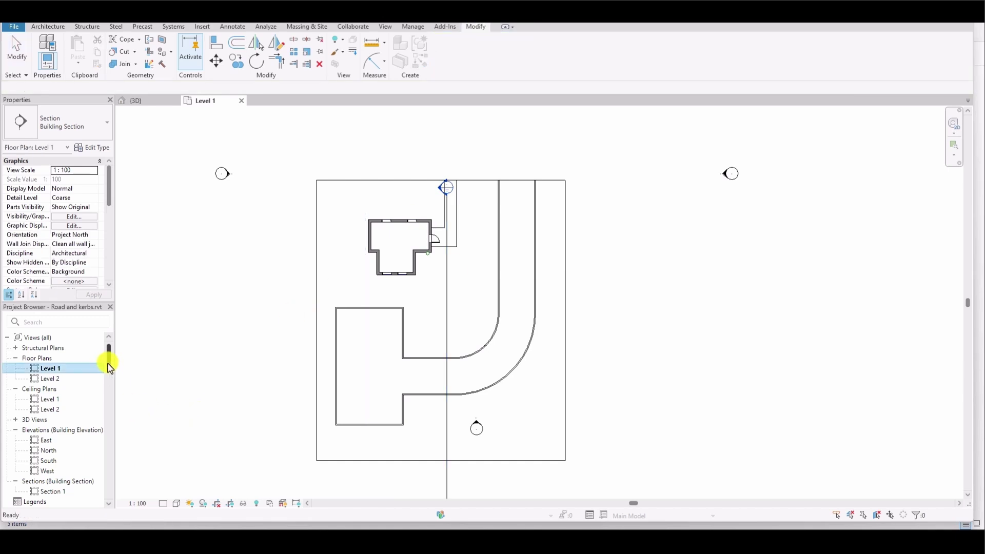
pyautogui.scroll(-3, 109, 377)
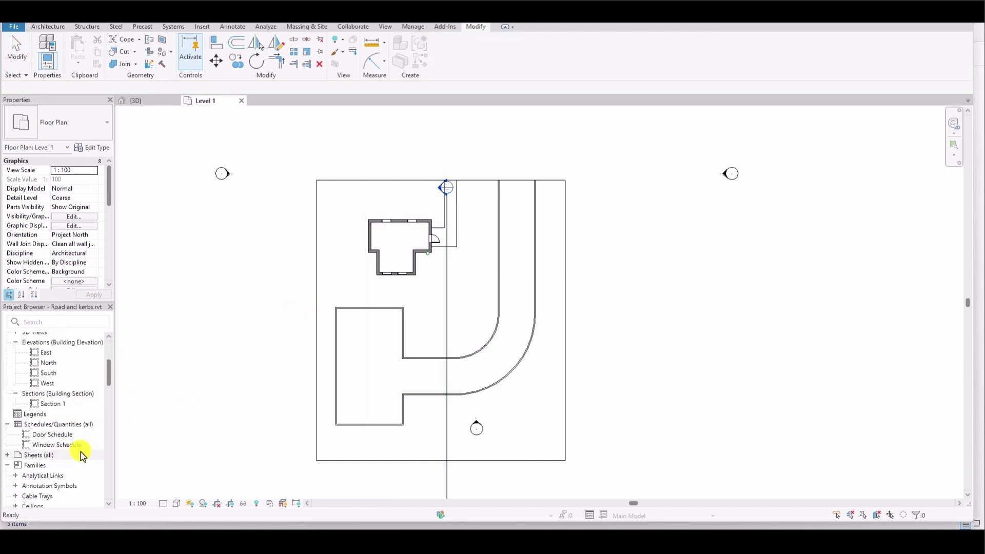
pyautogui.scroll(2, 51, 421)
pyautogui.click(34, 388)
pyautogui.doubleClick(36, 389)
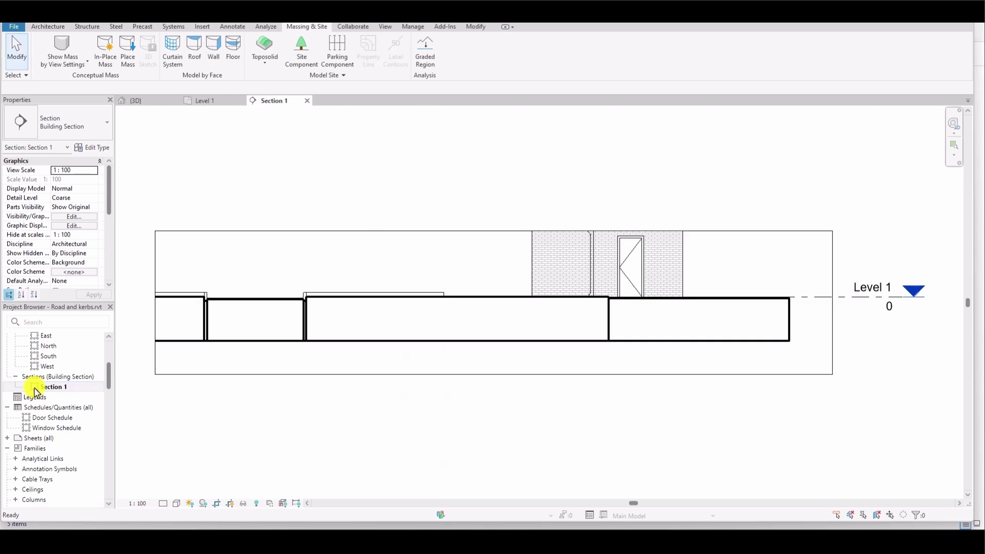
pyautogui.scroll(-1, 519, 345)
pyautogui.scroll(4, 304, 332)
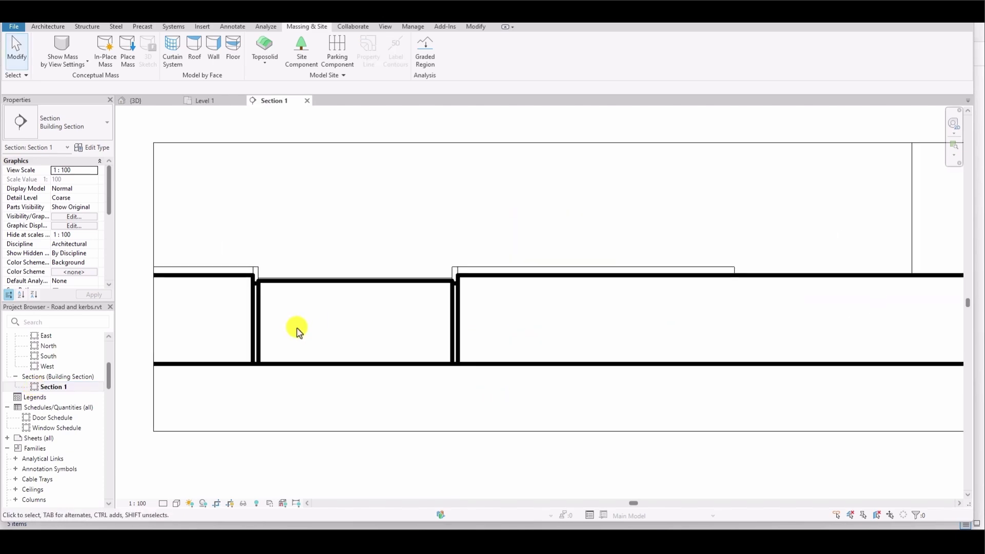
pyautogui.scroll(2, 563, 305)
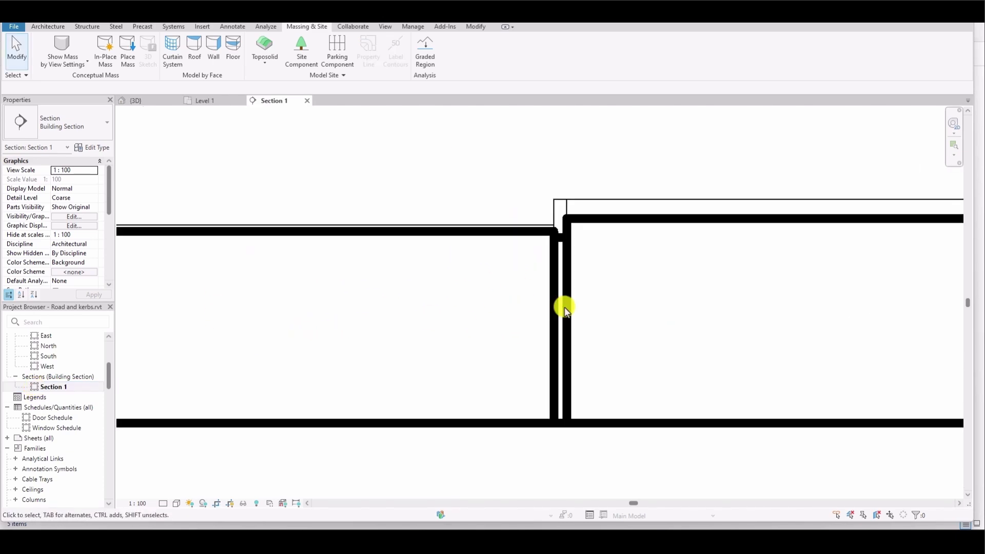
pyautogui.scroll(-2, 567, 255)
pyautogui.scroll(5, 571, 247)
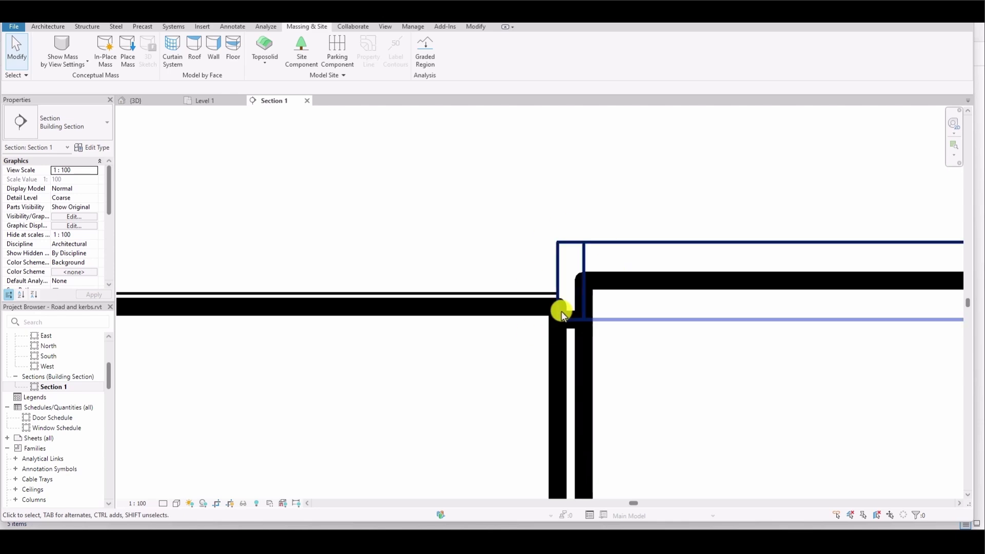
pyautogui.scroll(-1, 562, 311)
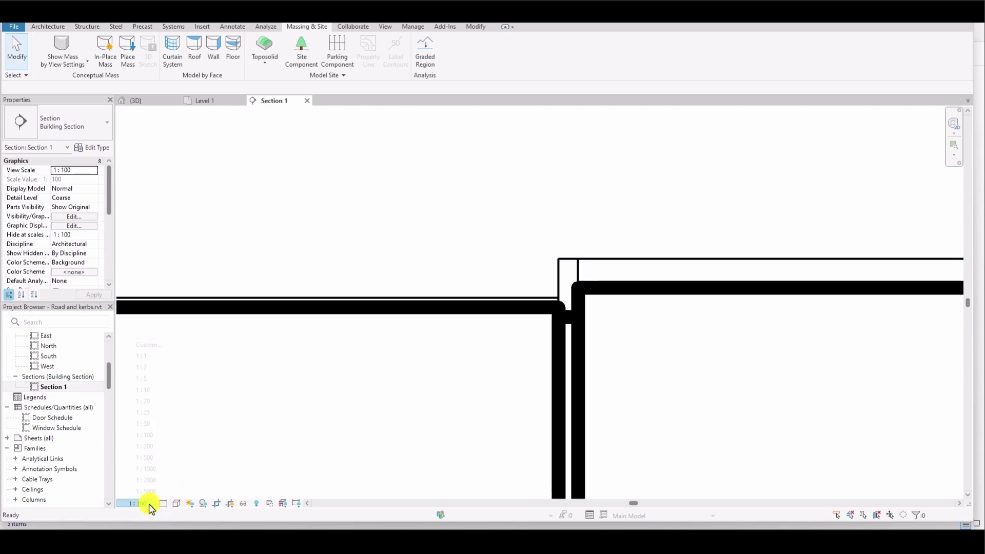
# Step: Set the Section 1 view scale to 1:1 and check the kerb junctions with the thinner lines
pyautogui.click(141, 503)
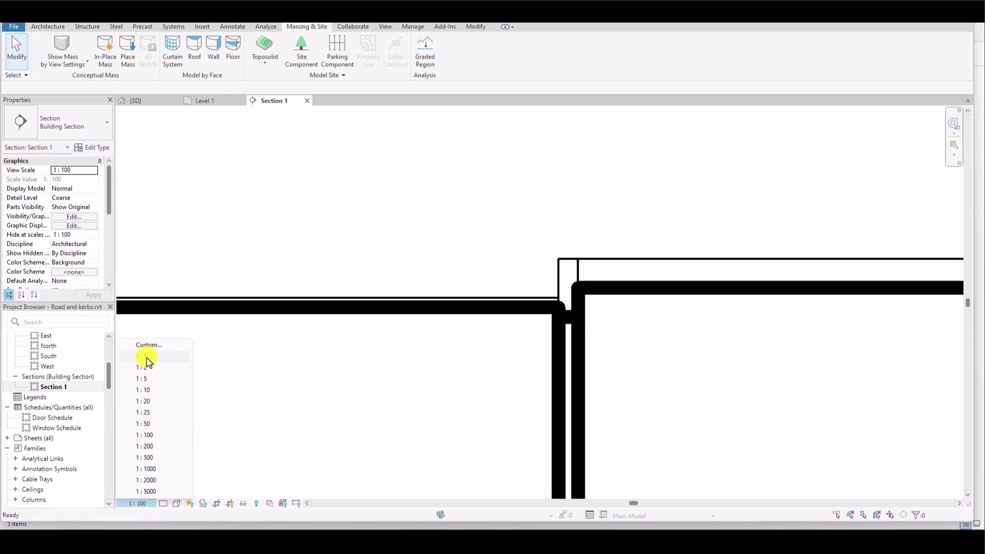
pyautogui.click(146, 357)
pyautogui.scroll(-4, 588, 322)
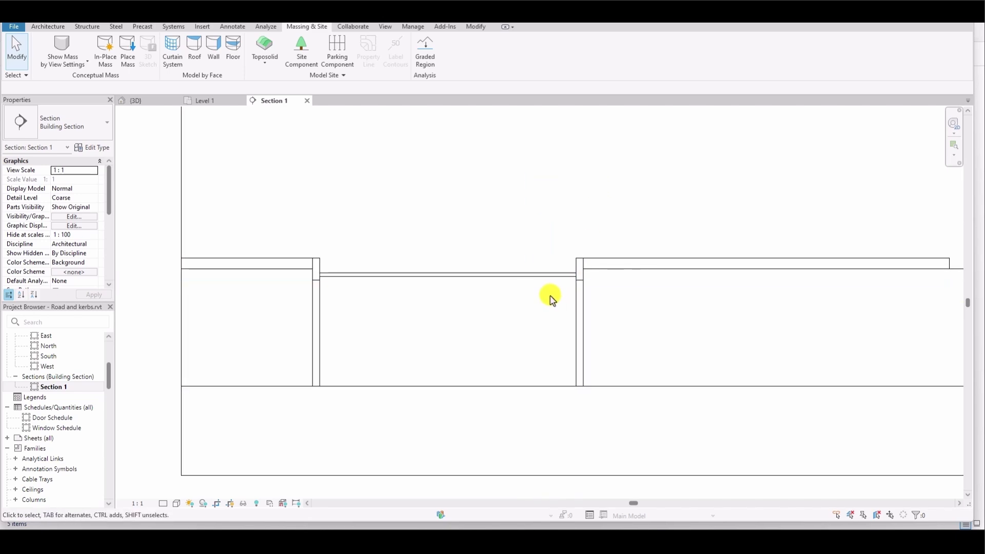
pyautogui.scroll(5, 580, 275)
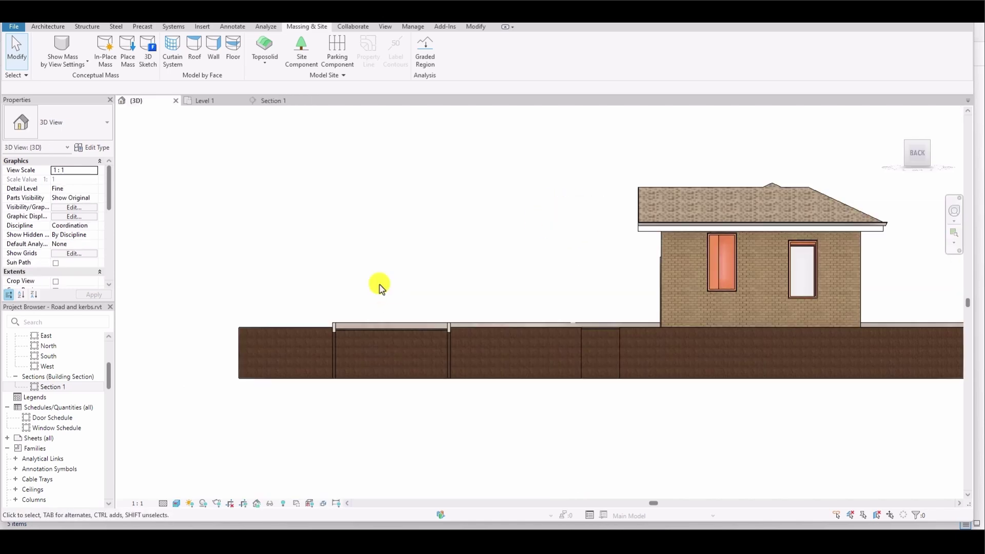
# Step: Return the 3D view to its home orientation and inspect the kerb end beside the road at the site edge
pyautogui.click(895, 113)
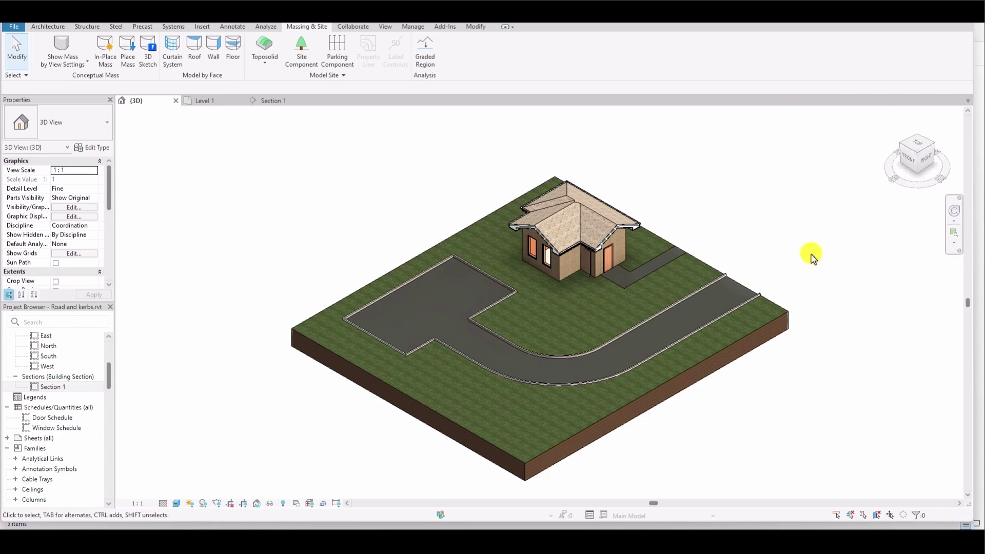
pyautogui.scroll(1, 708, 275)
pyautogui.scroll(6, 708, 277)
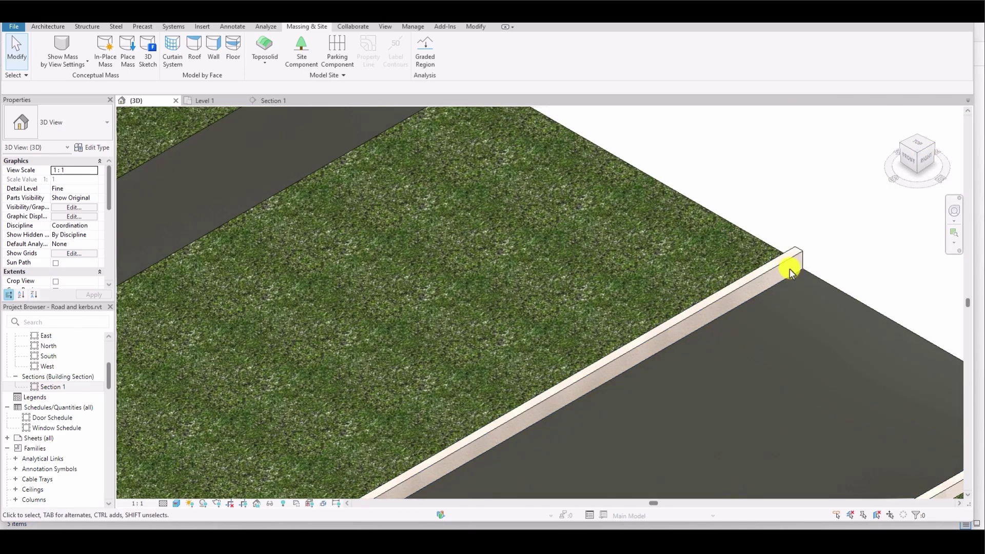